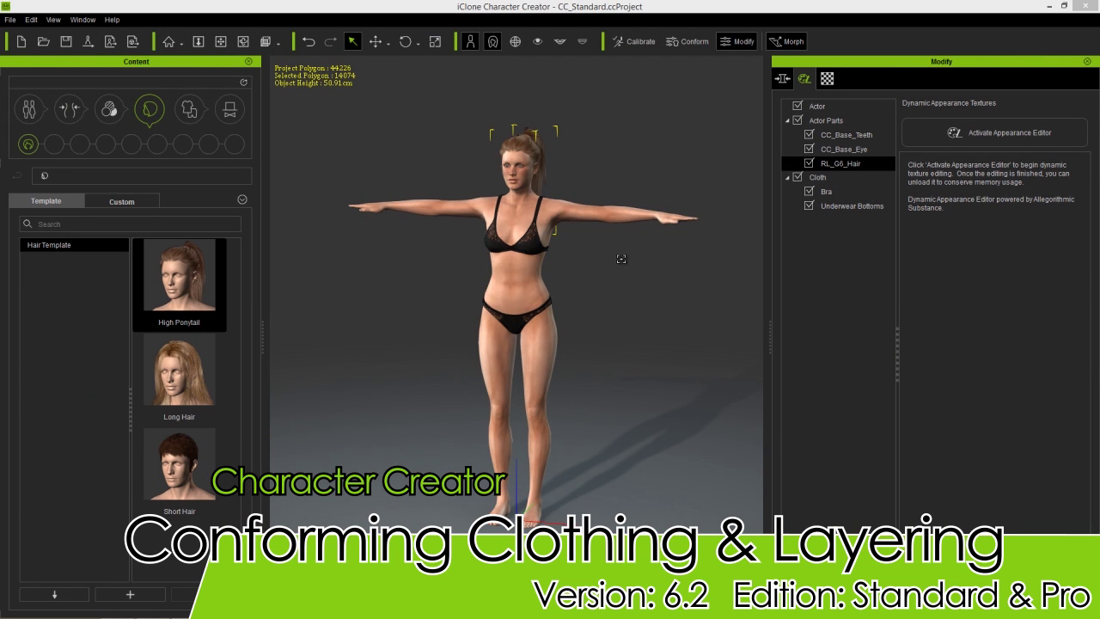
Step: Select the actor's body and morph the chest to a larger size
middle_drag(619, 258, 634, 327)
mouse_move(692, 360)
middle_down()
mouse_move(461, 383)
mouse_move(683, 369)
middle_up()
middle_drag(555, 415, 570, 314)
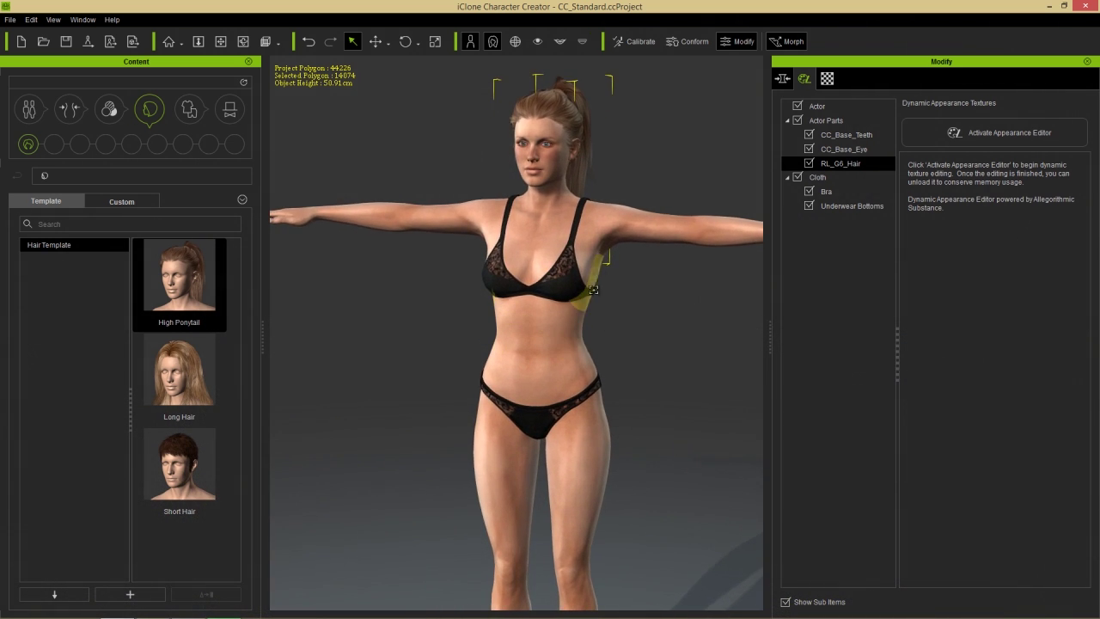
middle_drag(660, 313, 647, 406)
right_drag(643, 394, 583, 296)
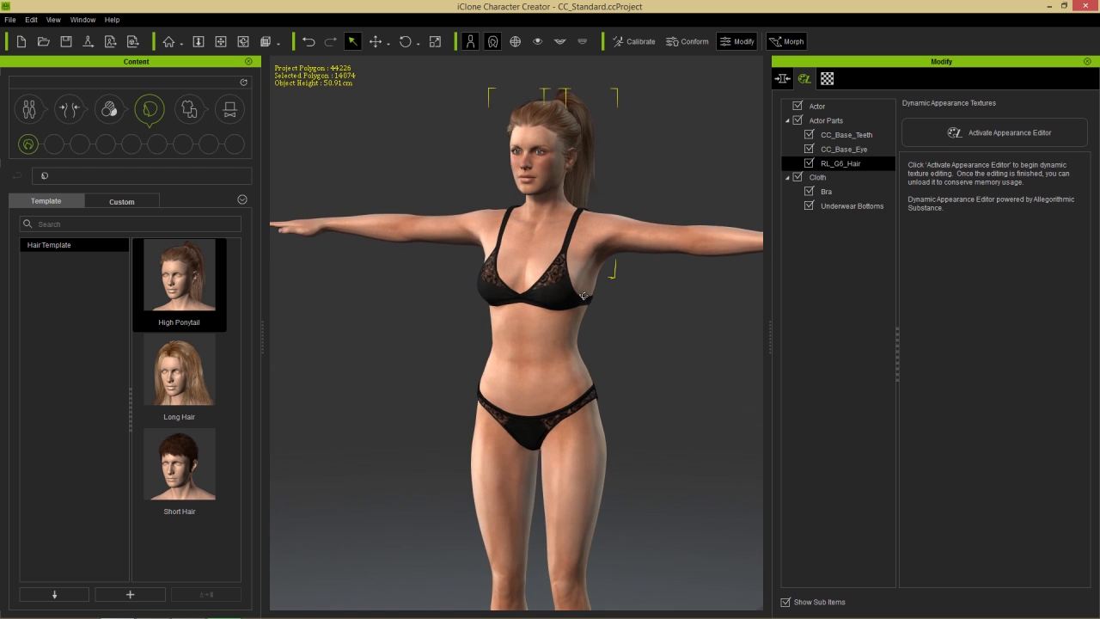
middle_drag(643, 354, 601, 398)
scroll(582, 359, up, 5)
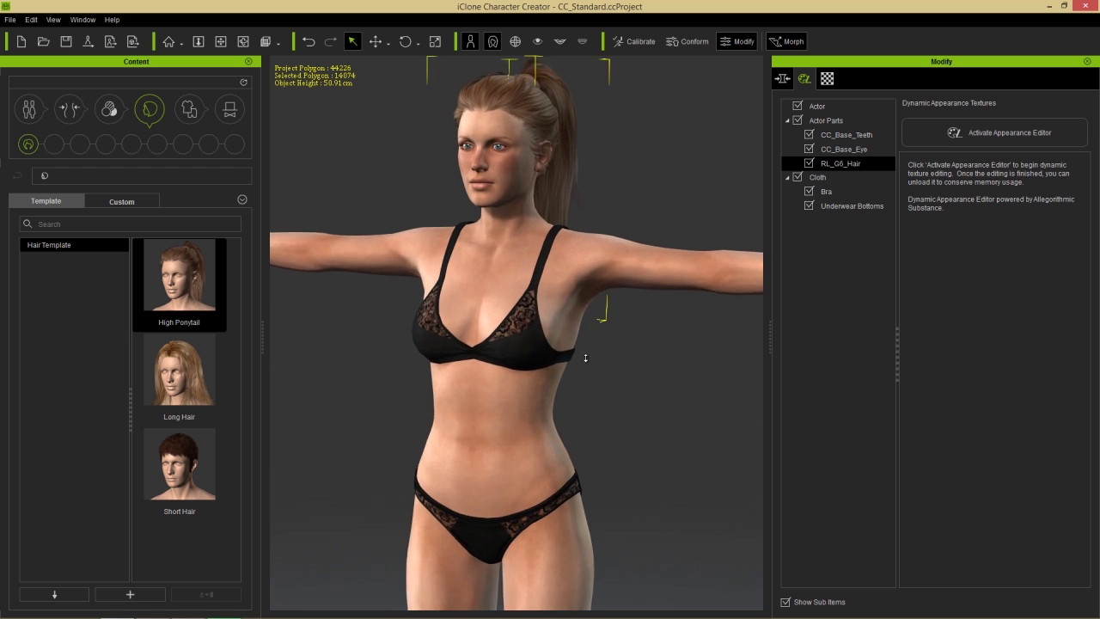
middle_drag(567, 287, 609, 386)
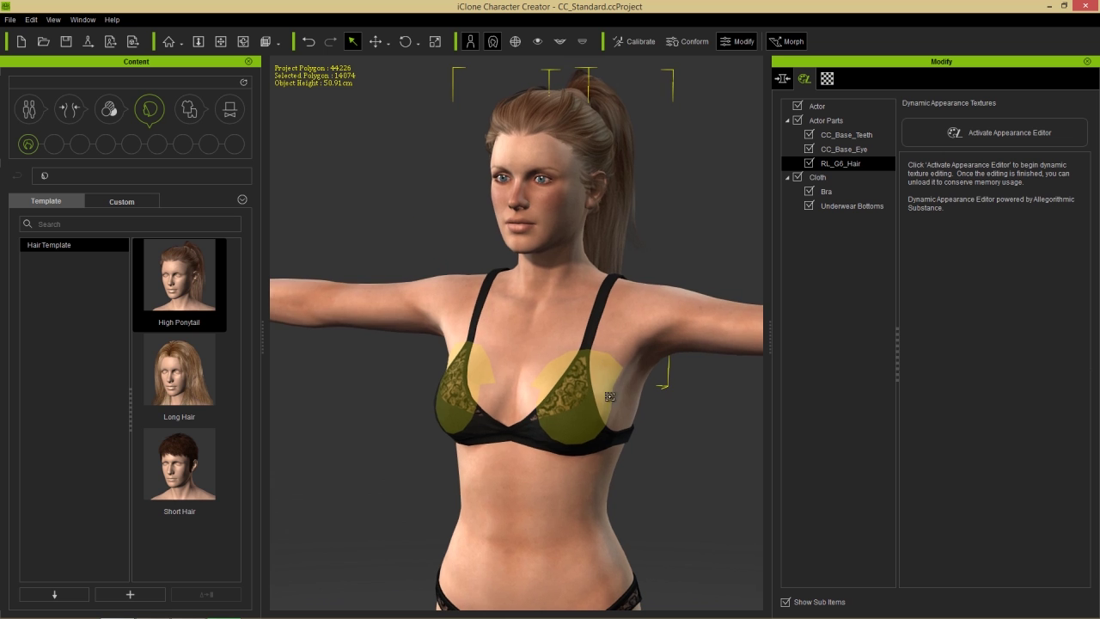
right_drag(646, 397, 643, 465)
scroll(644, 456, up, 2)
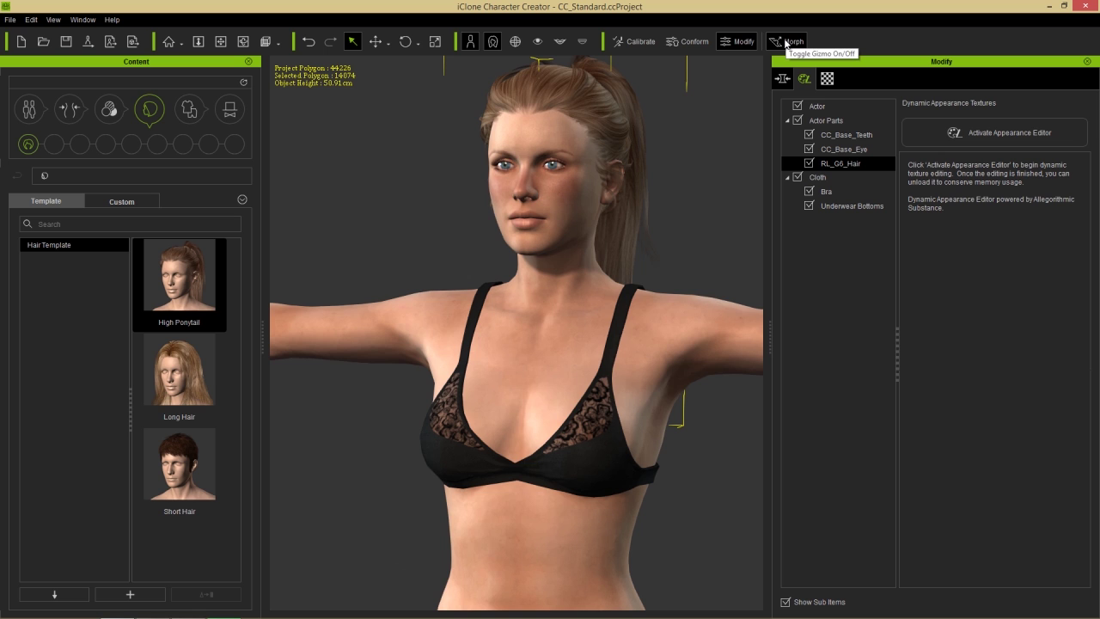
middle_drag(636, 430, 642, 357)
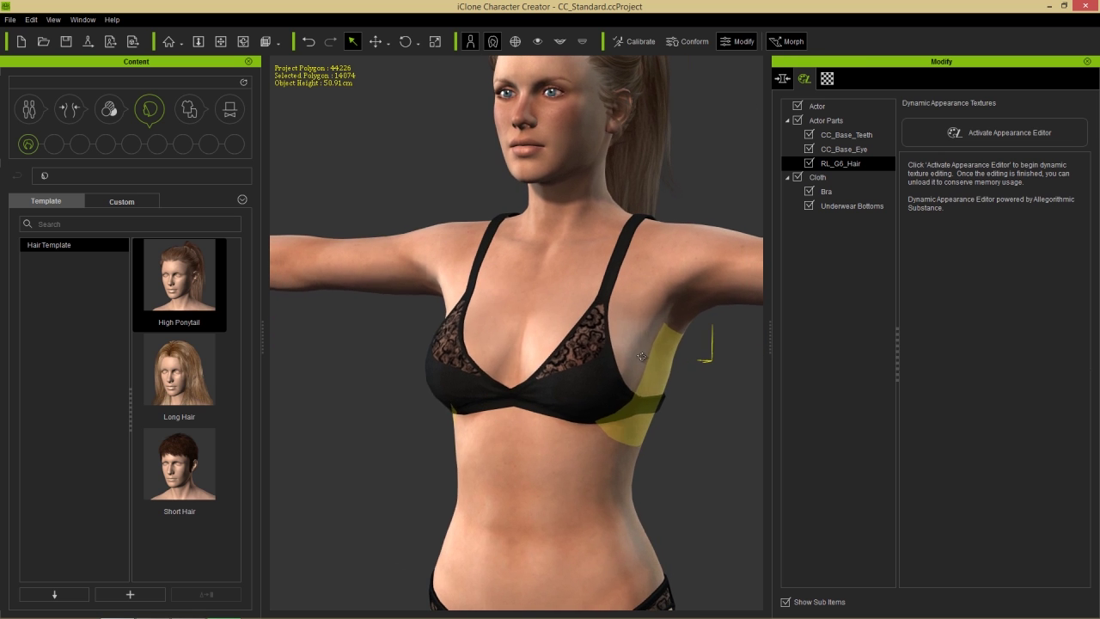
click(594, 335)
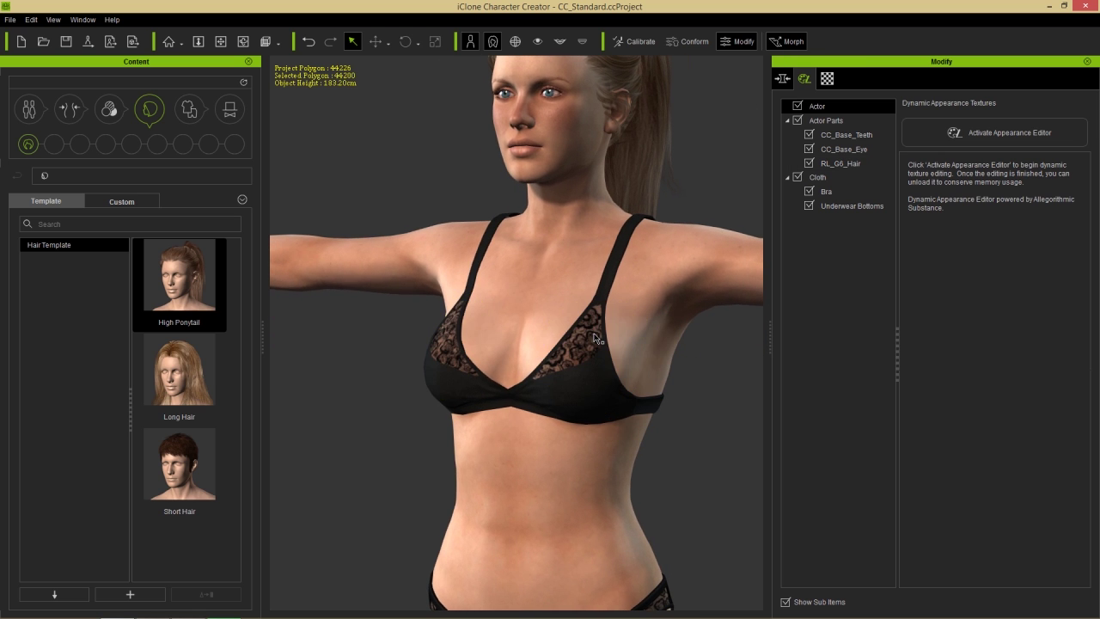
drag(590, 319, 573, 178)
Step: Examine the underside and sides of the bra for skin showing through the cloth
middle_drag(599, 446, 611, 418)
right_drag(610, 418, 462, 287)
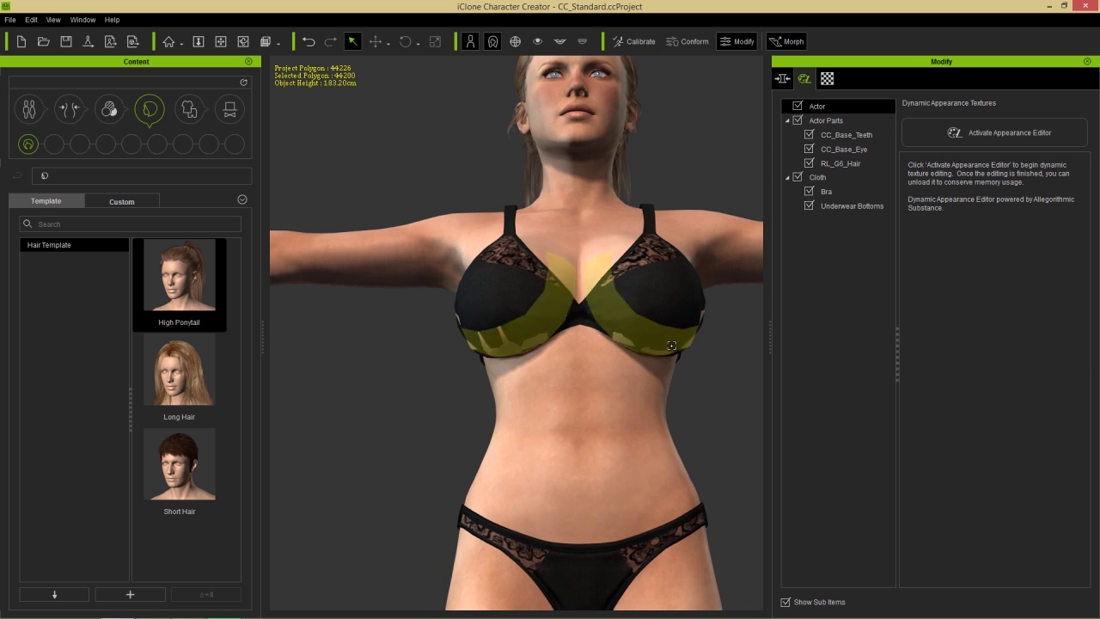
right_drag(667, 392, 562, 417)
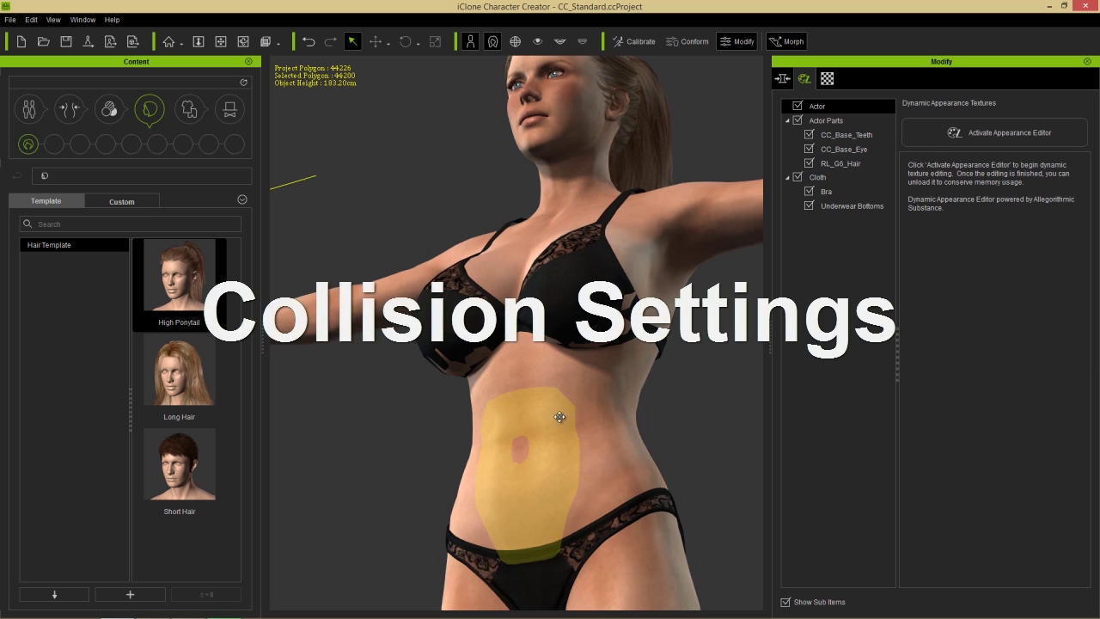
middle_drag(562, 418, 557, 450)
scroll(558, 449, up, 3)
middle_drag(555, 407, 546, 361)
right_drag(547, 361, 558, 359)
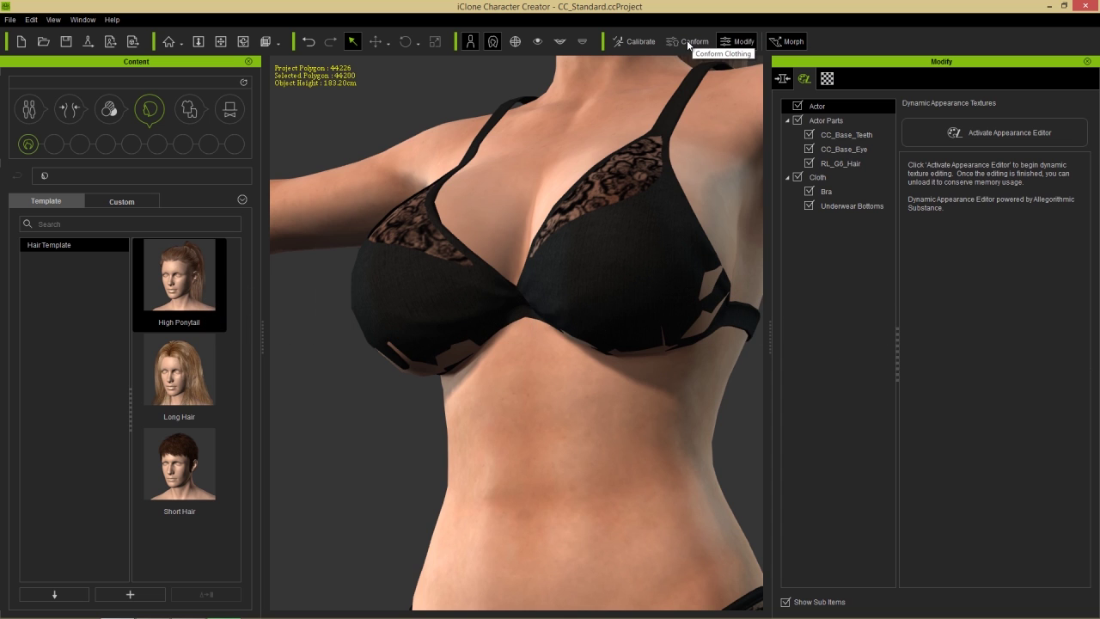
Step: Select the Bra cloth item and open its Conform Clothing settings
click(688, 40)
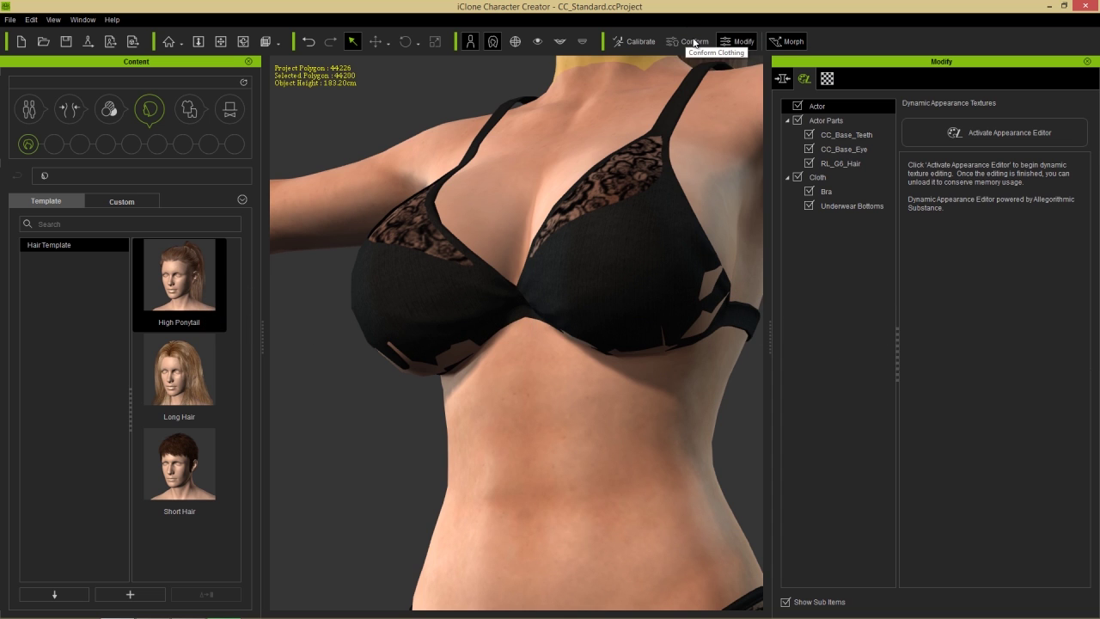
click(832, 194)
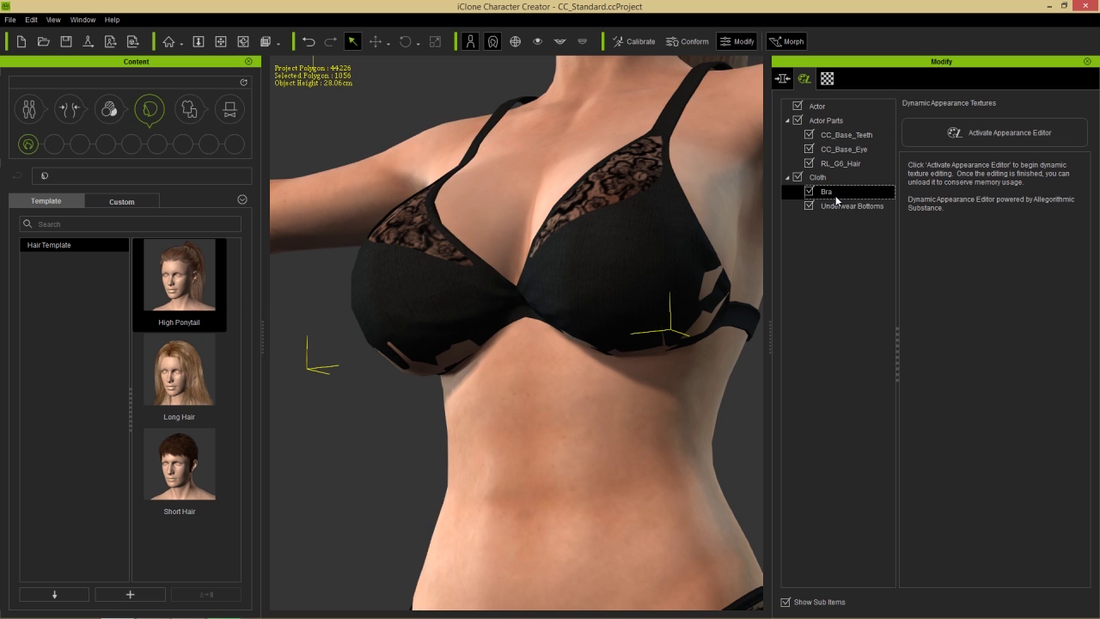
click(693, 41)
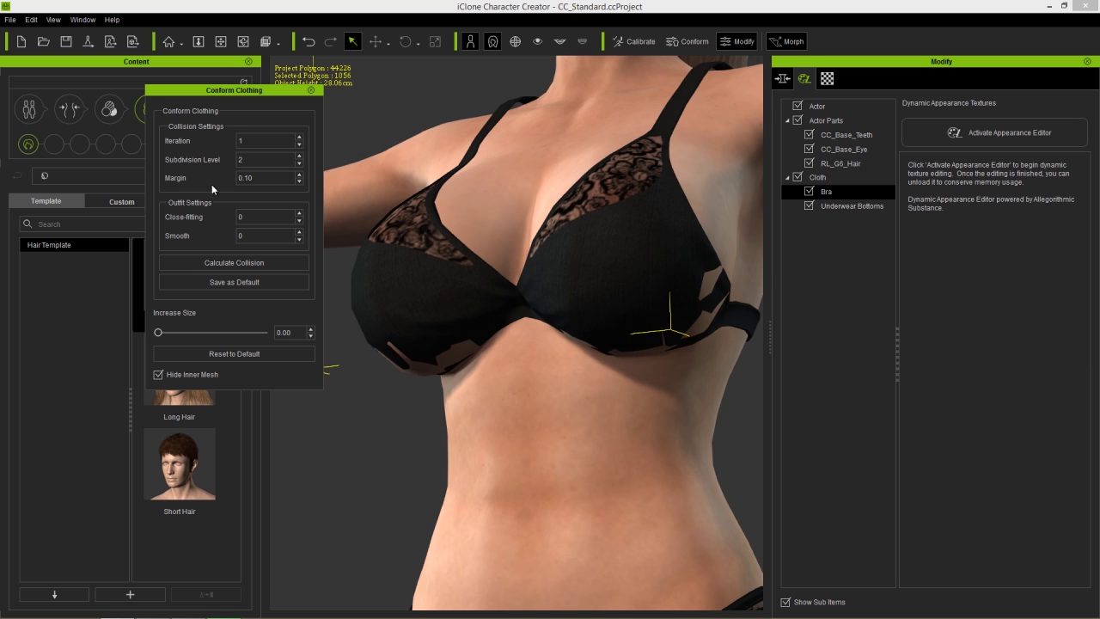
Step: Open the online manual's Conforming Clothing page under About Character's Cloth, Dressing the Character
click(111, 19)
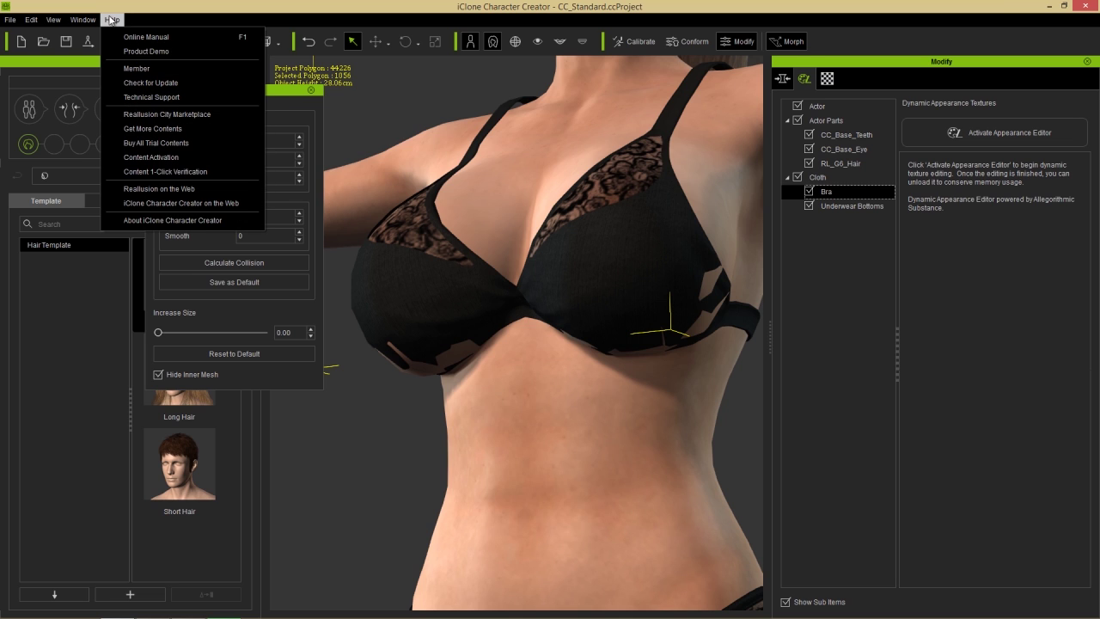
click(147, 37)
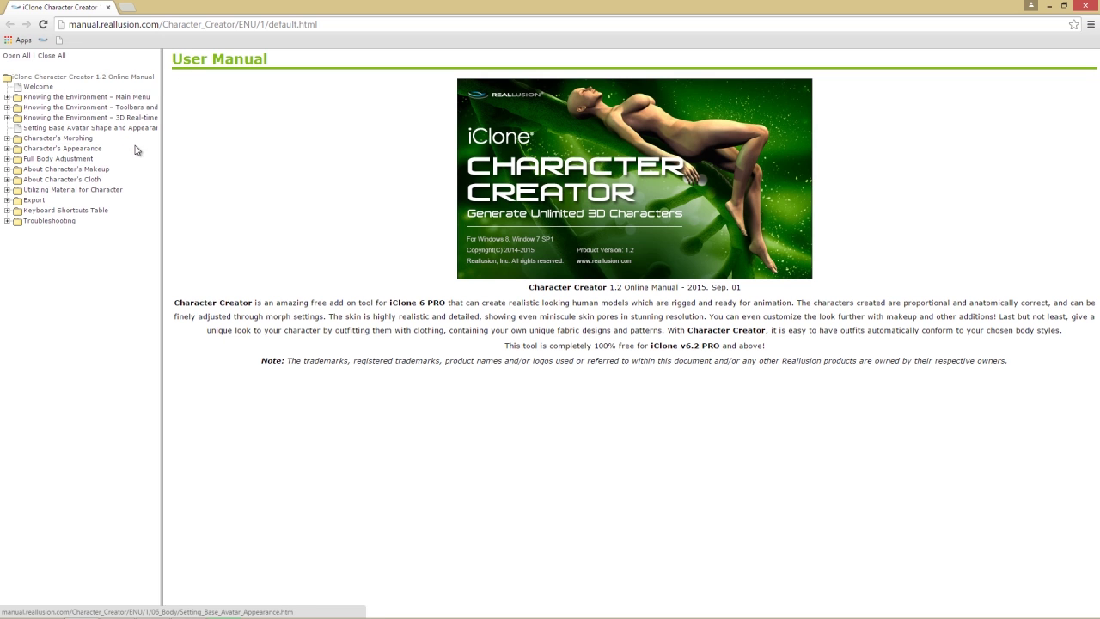
click(8, 180)
click(17, 190)
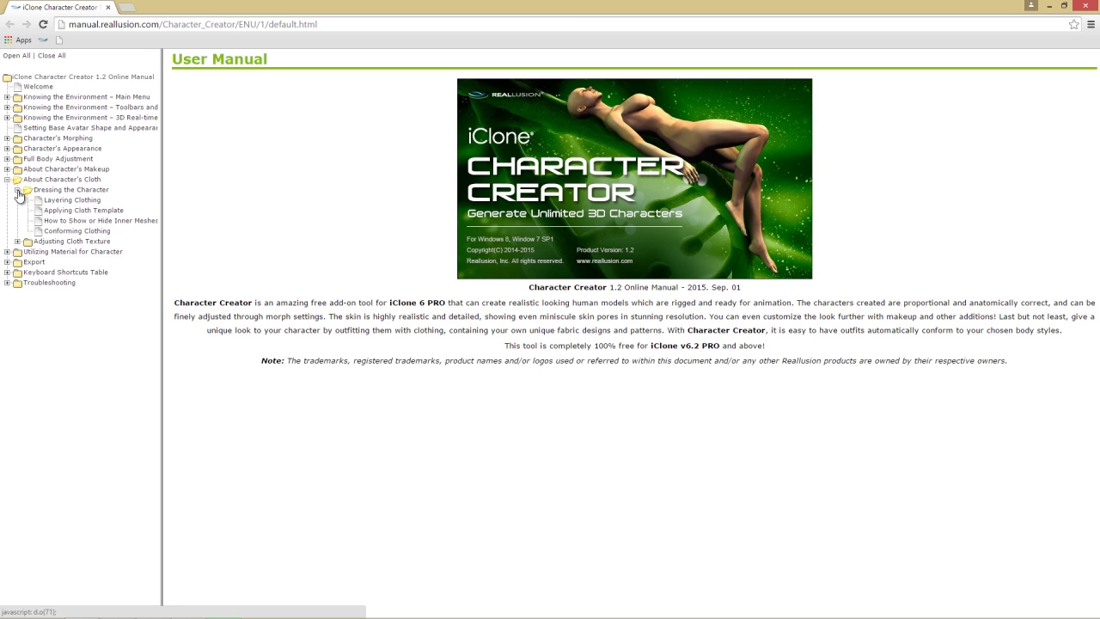
click(77, 230)
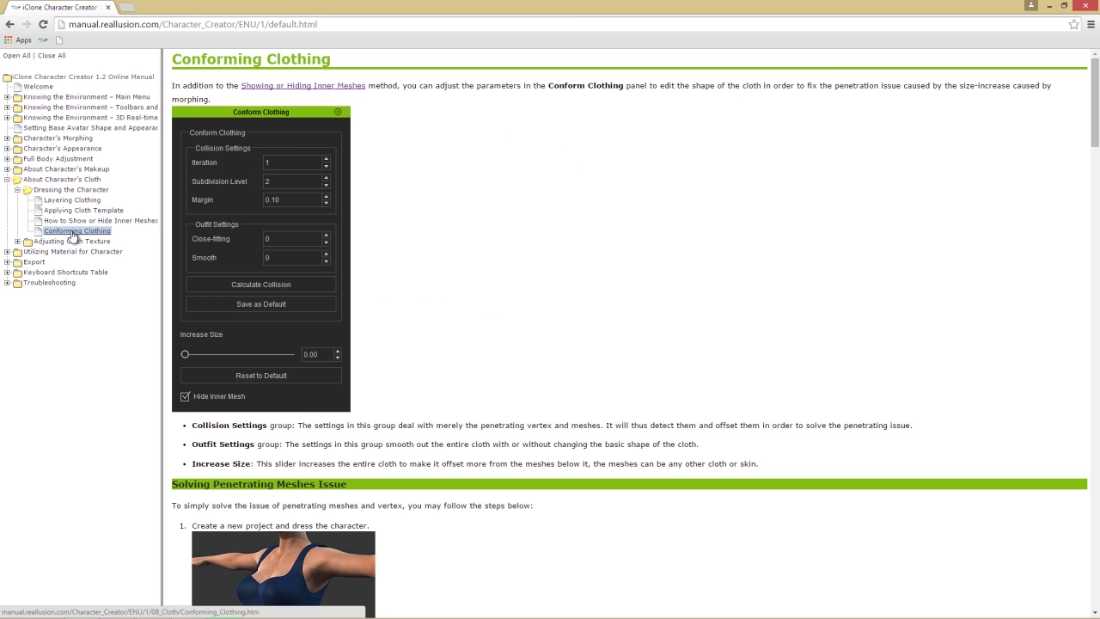
Step: Read the manual's explanation of the Iteration, Subdivision Level and Margin collision settings
scroll(588, 366, down, 10)
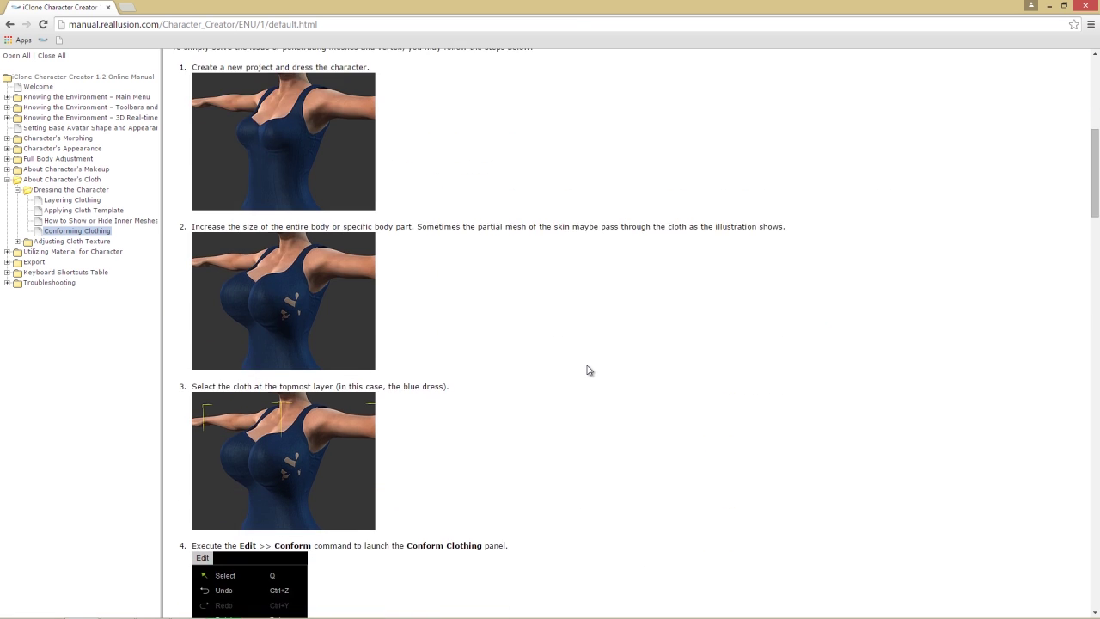
scroll(583, 378, down, 5)
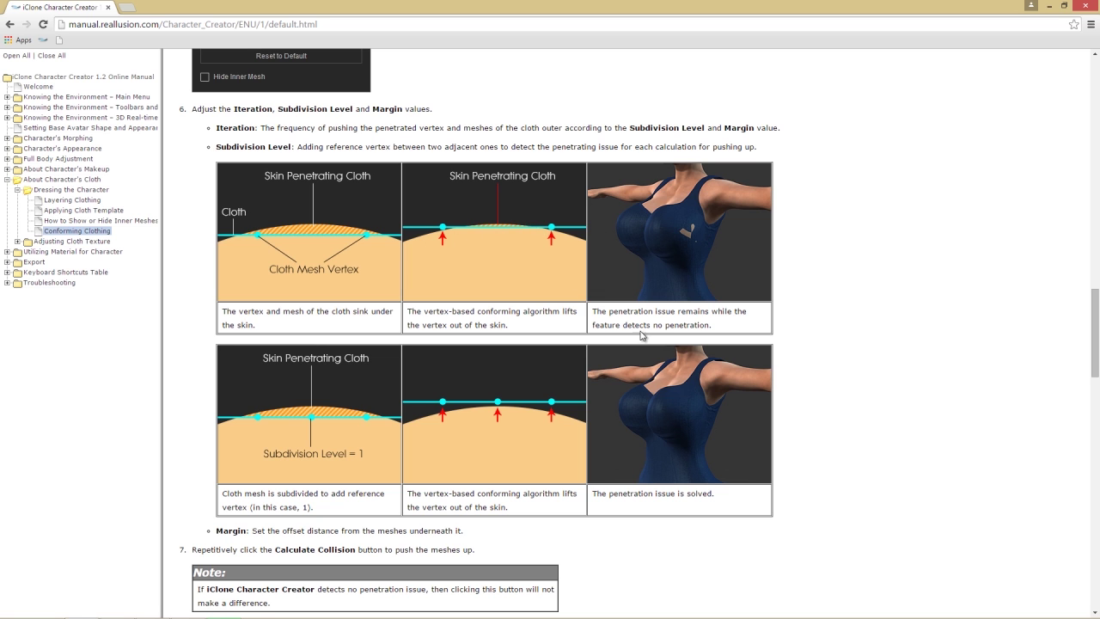
scroll(839, 343, down, 3)
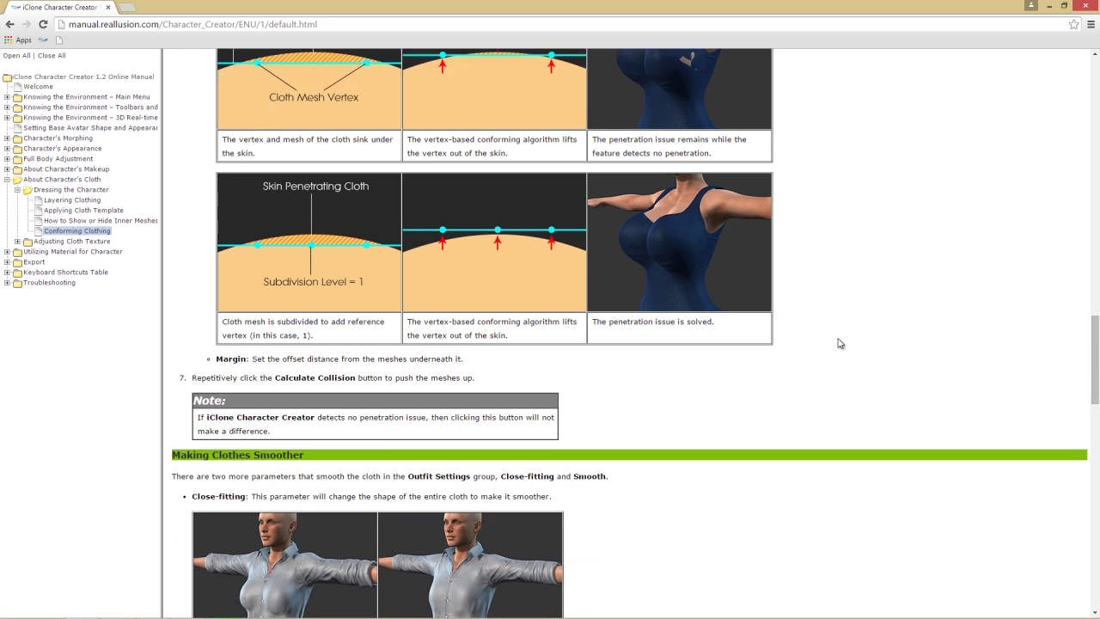
scroll(838, 344, up, 5)
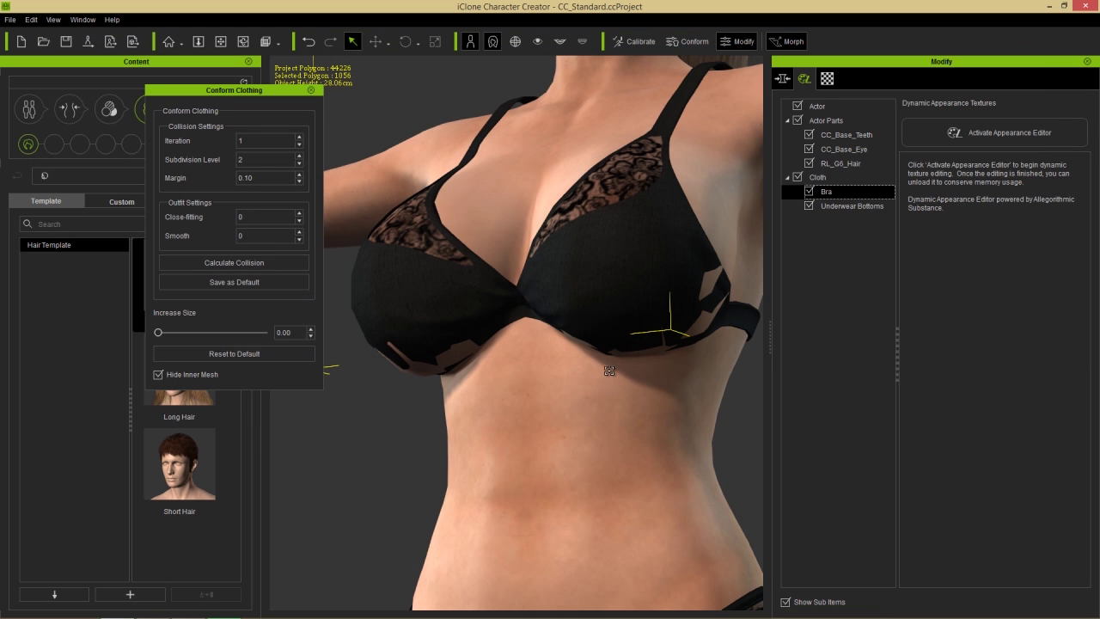
Step: Calculate the bra's collision repeatedly with the current settings and check both sides for remaining skin penetration
mouse_move(578, 373)
middle_down()
mouse_move(523, 378)
mouse_move(580, 380)
middle_up()
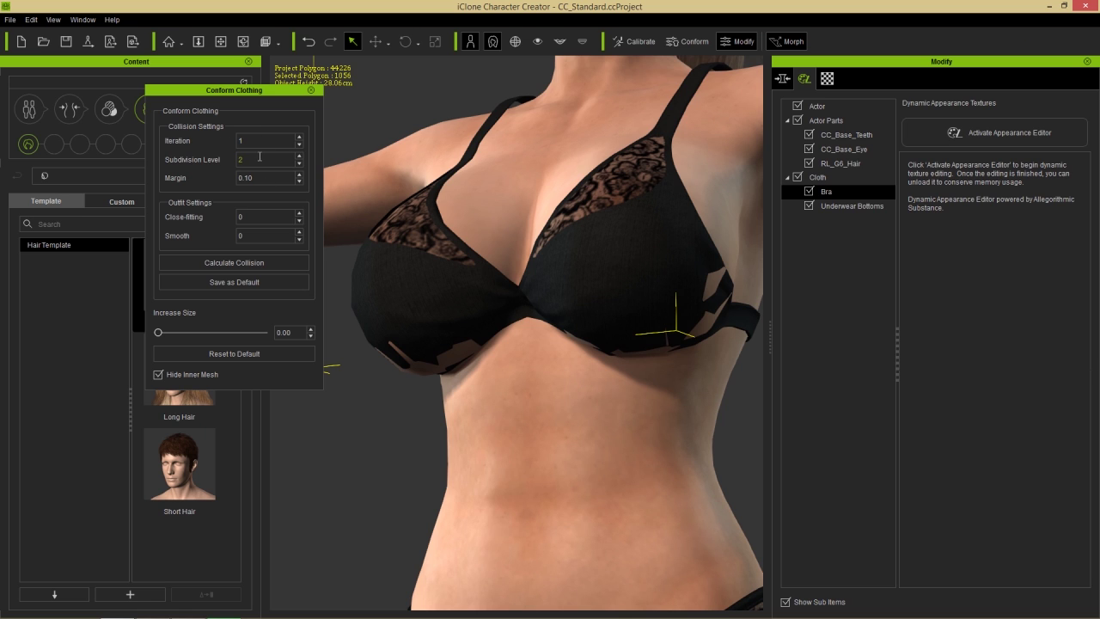
click(245, 262)
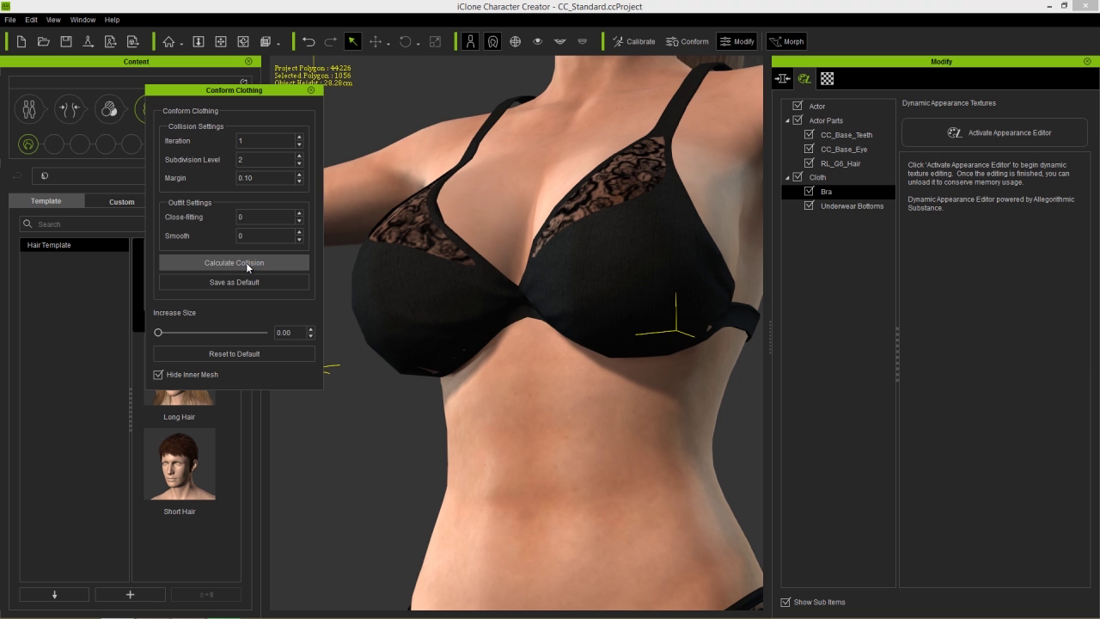
middle_drag(664, 371, 524, 379)
right_drag(524, 379, 404, 369)
click(241, 265)
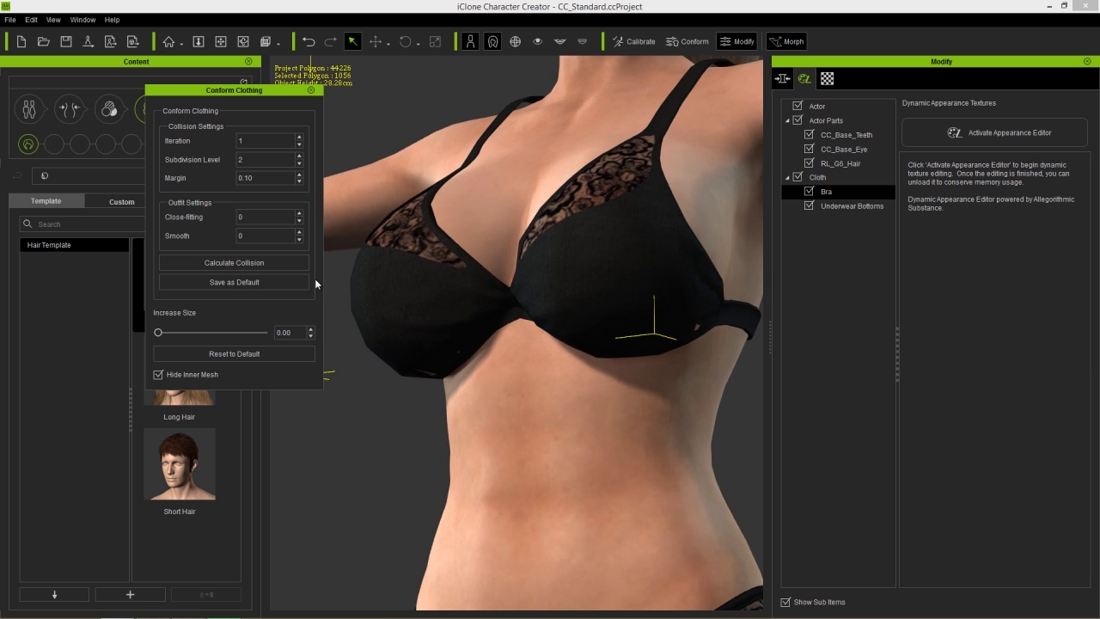
right_drag(424, 358, 727, 388)
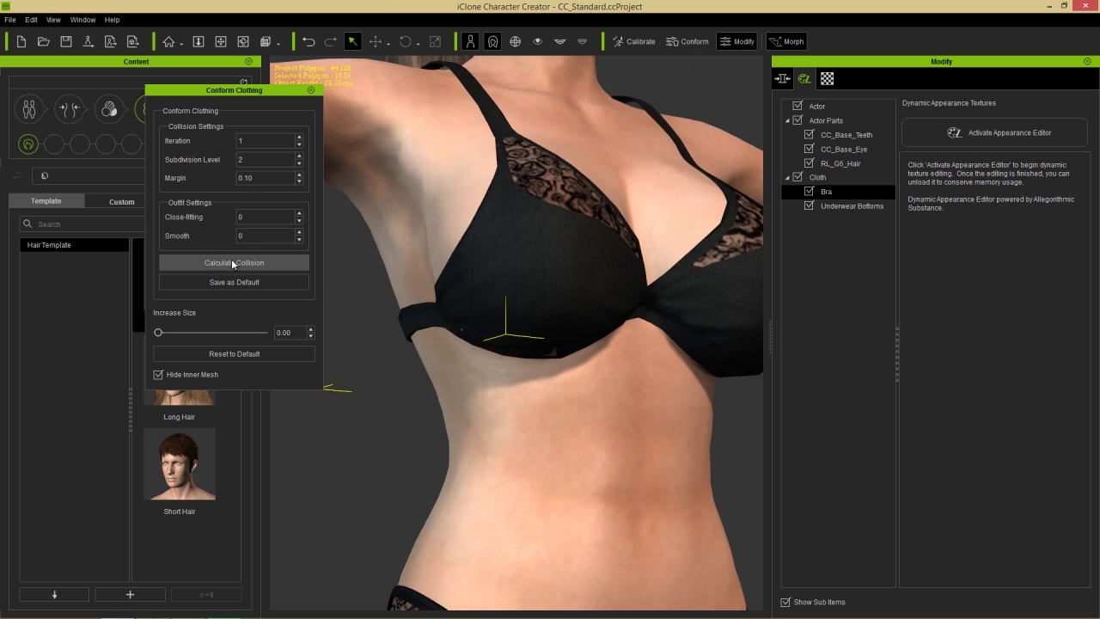
right_drag(482, 380, 581, 385)
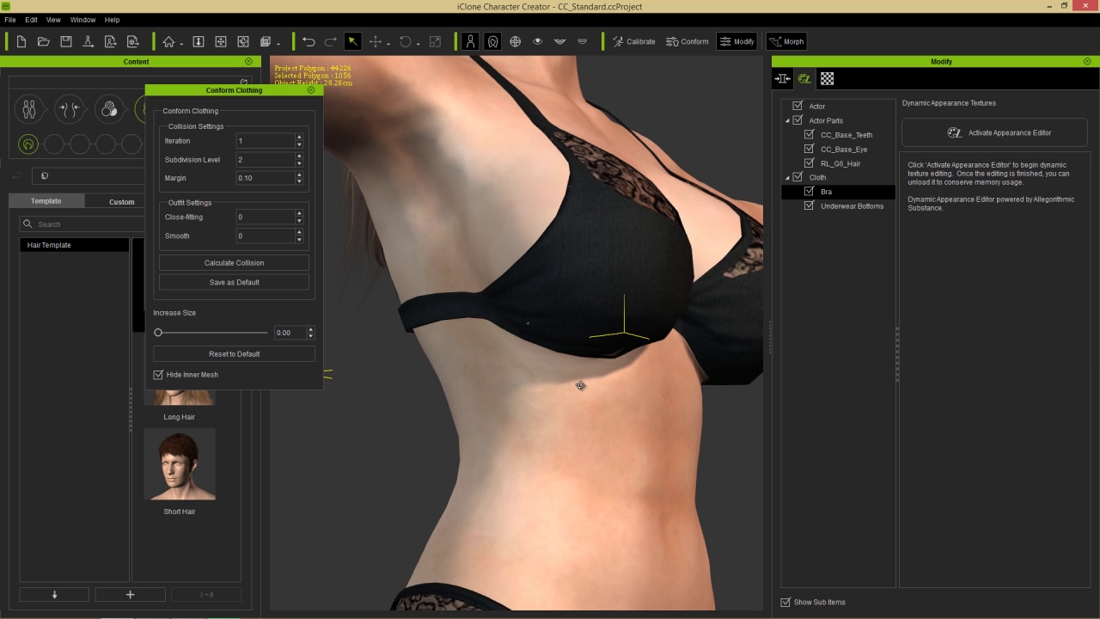
right_drag(653, 325, 599, 339)
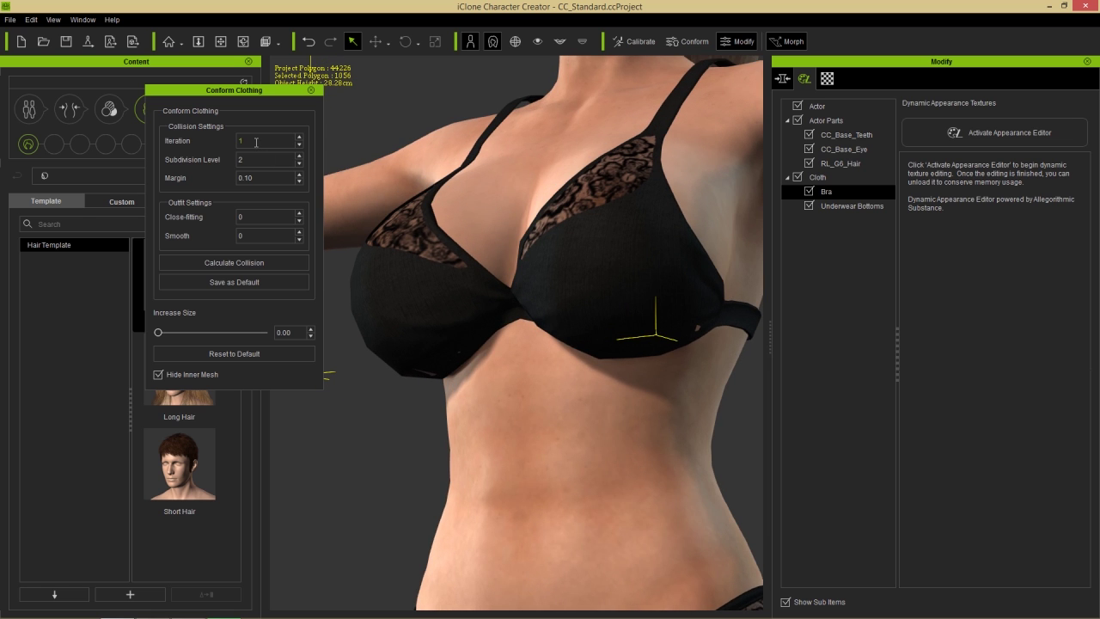
Step: Set the bra's collision Iteration to 3 and Subdivision Level to 3, calculate the collision and inspect the fit
click(299, 137)
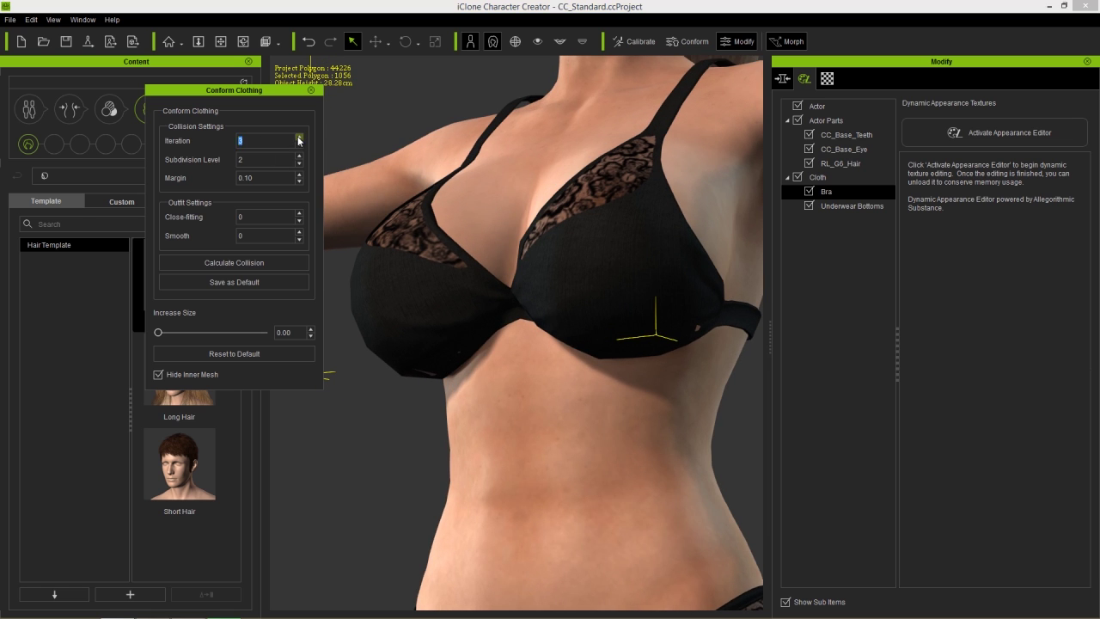
click(300, 156)
click(250, 263)
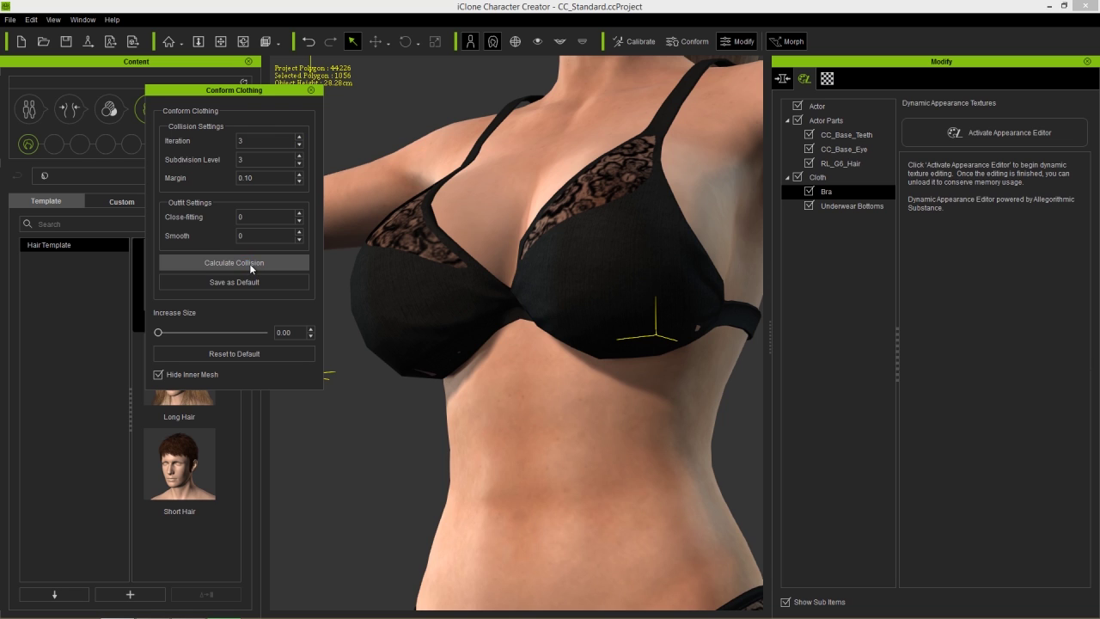
right_drag(471, 357, 508, 330)
middle_drag(549, 348, 550, 360)
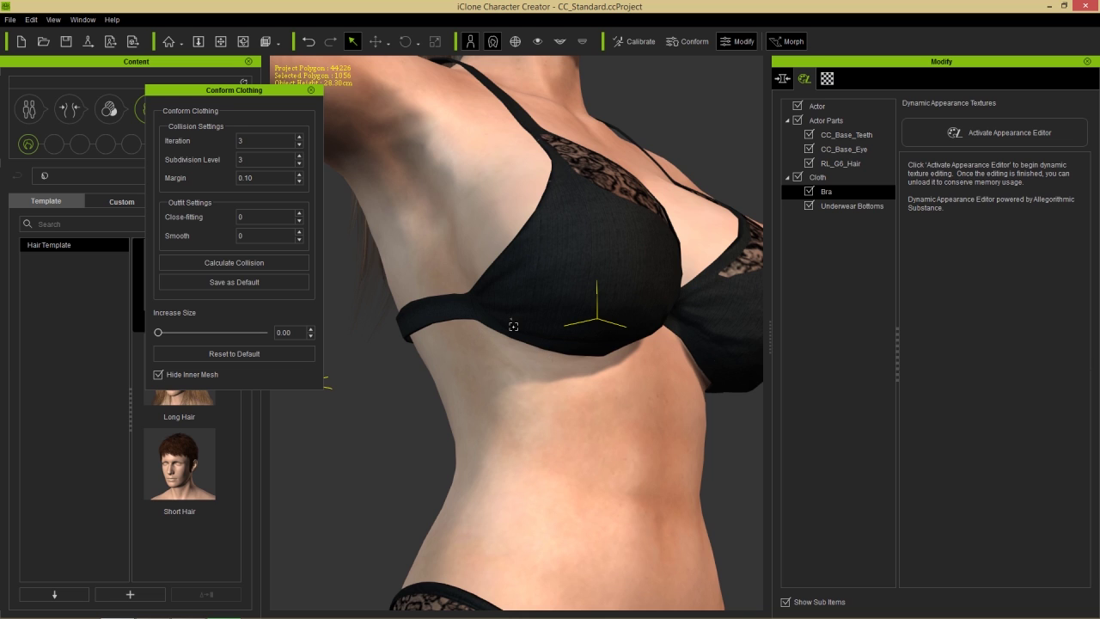
Step: Try an Increase Size of 0.10 on the bra, inspect the fit, and return the value to 0.00
click(311, 330)
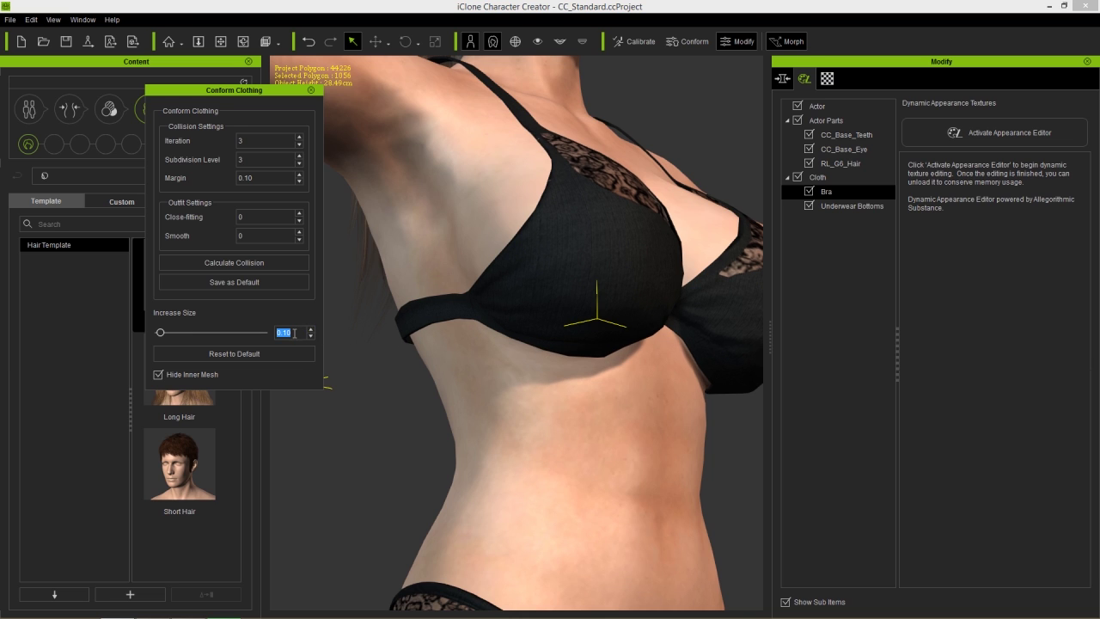
right_drag(675, 348, 338, 329)
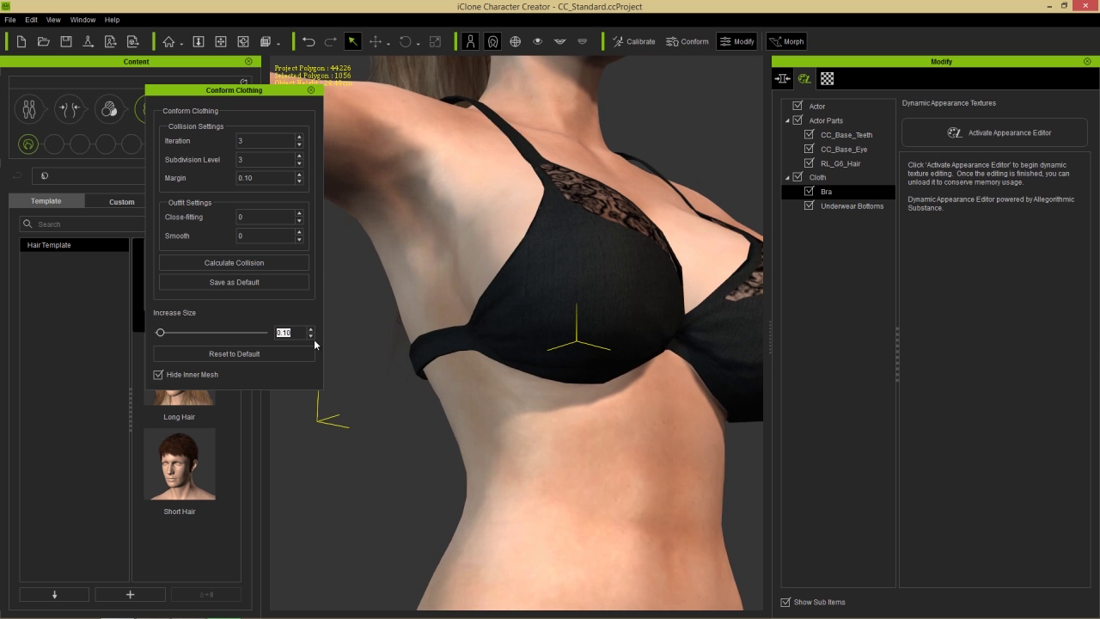
click(310, 337)
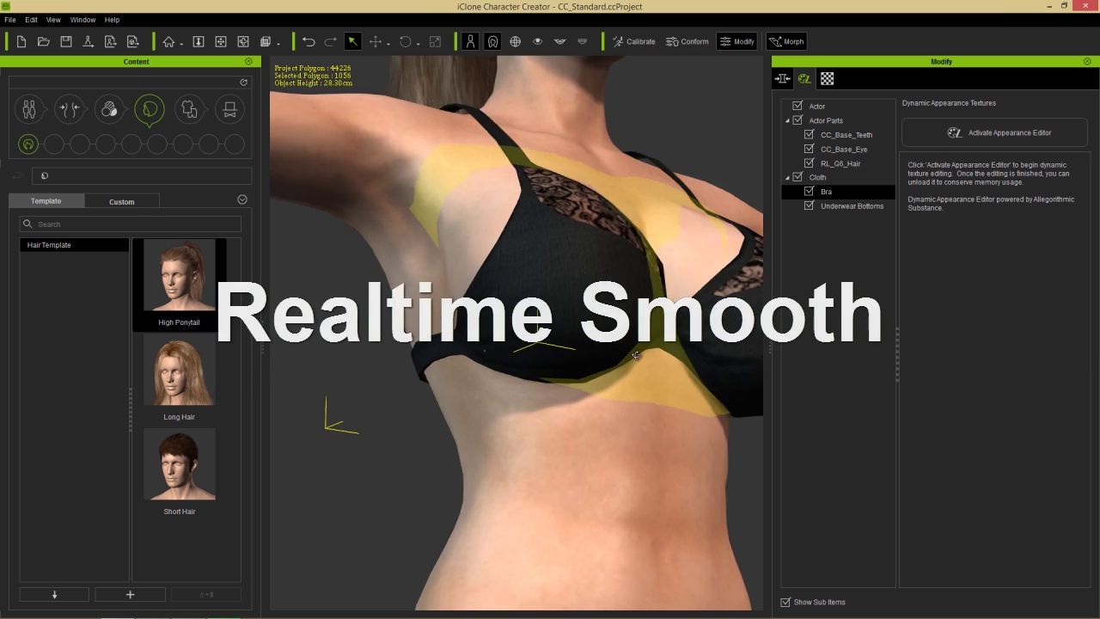
right_drag(330, 380, 449, 361)
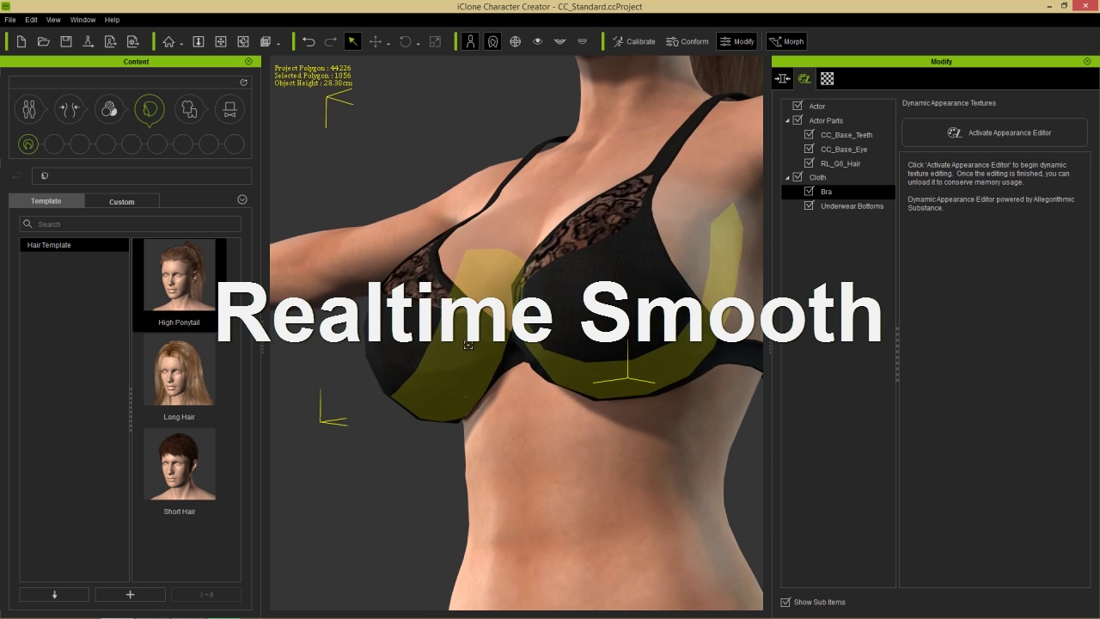
middle_drag(647, 268, 633, 311)
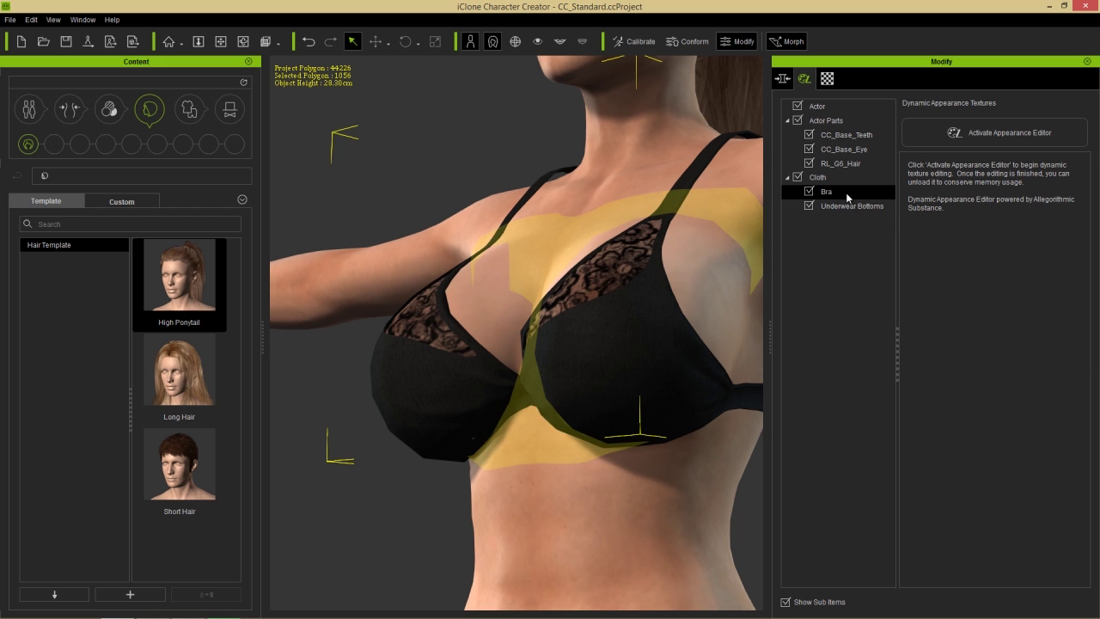
Step: Turn on Realtime Smooth and inspect the smoothed bra and body from both sides
click(34, 20)
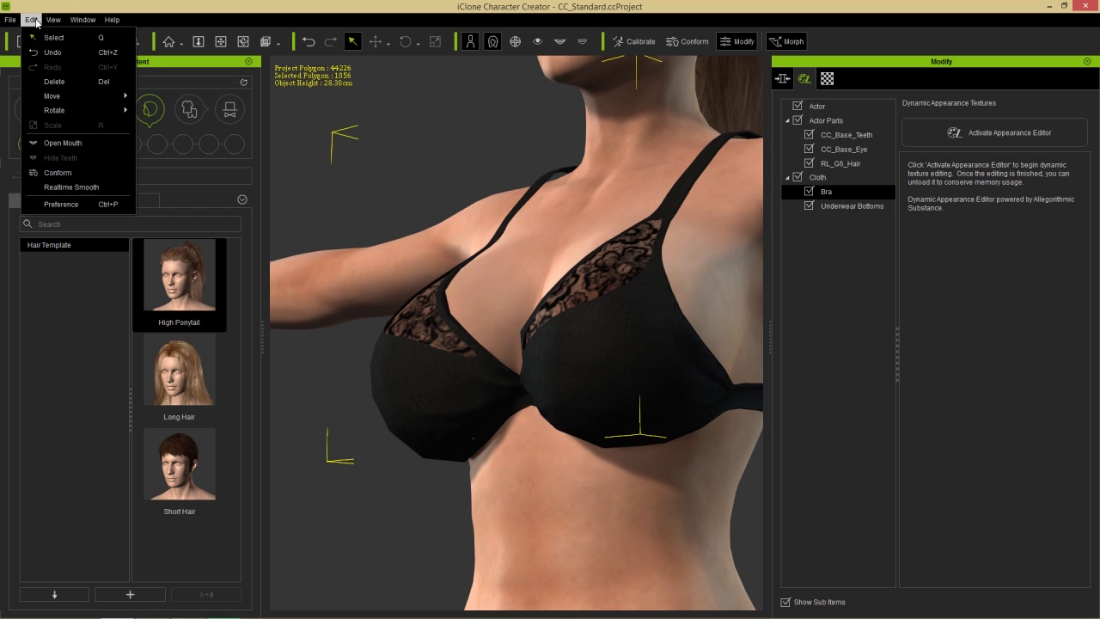
click(65, 185)
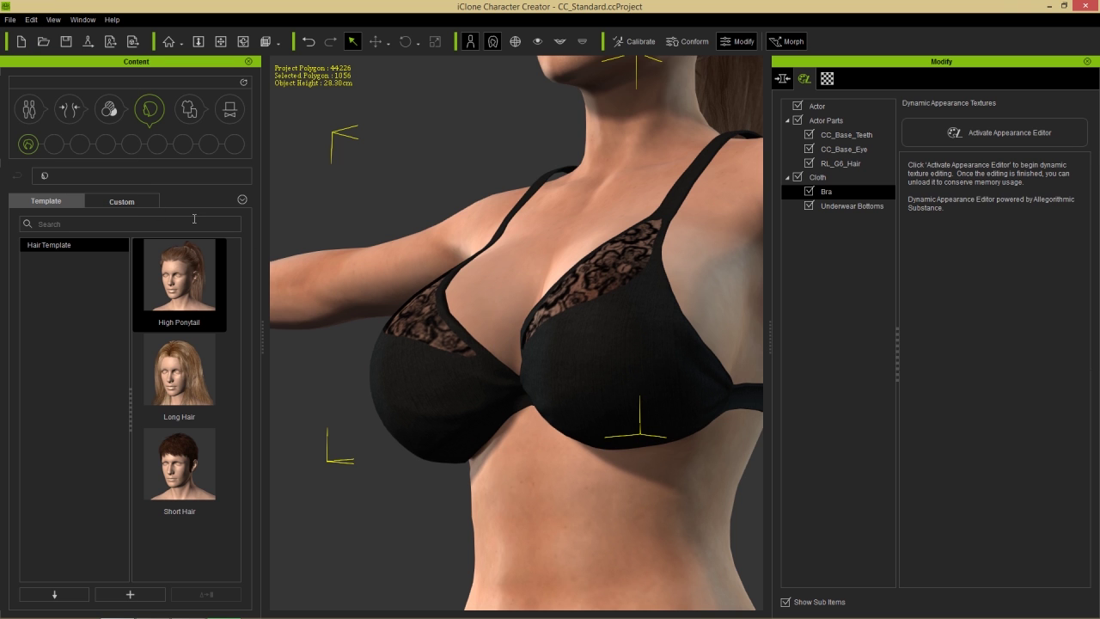
right_drag(440, 456, 584, 361)
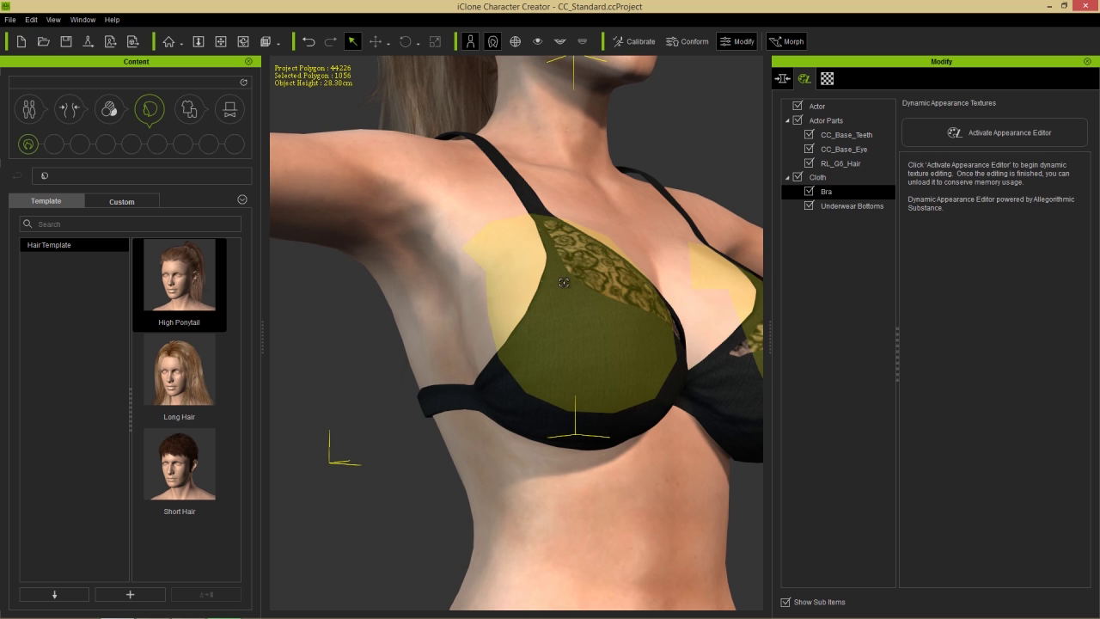
right_drag(564, 283, 501, 243)
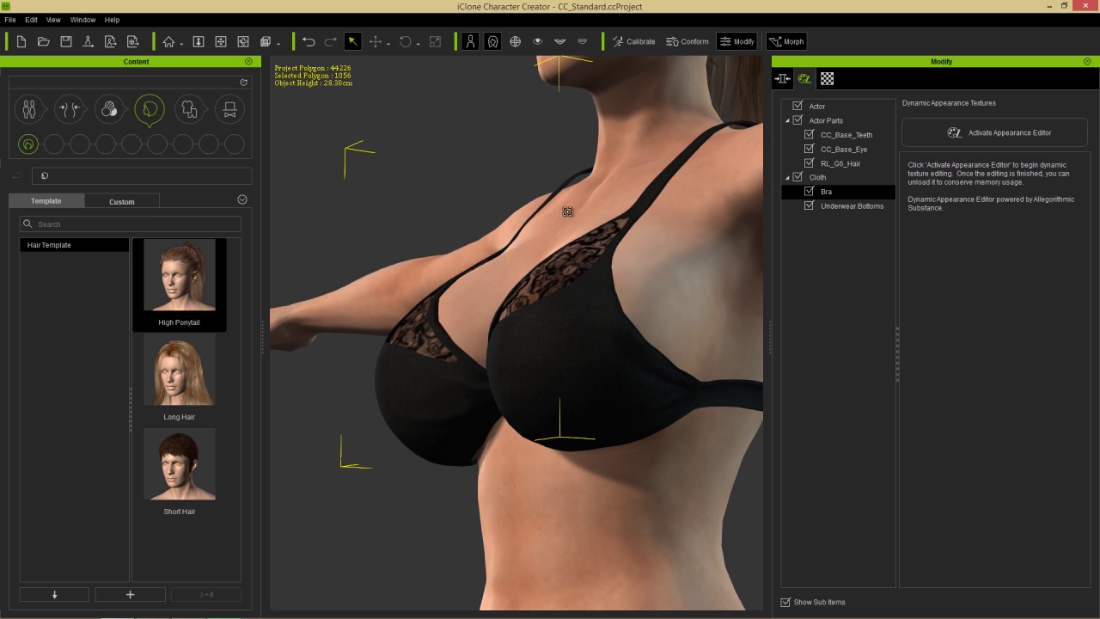
middle_drag(581, 324, 574, 246)
right_drag(574, 246, 615, 349)
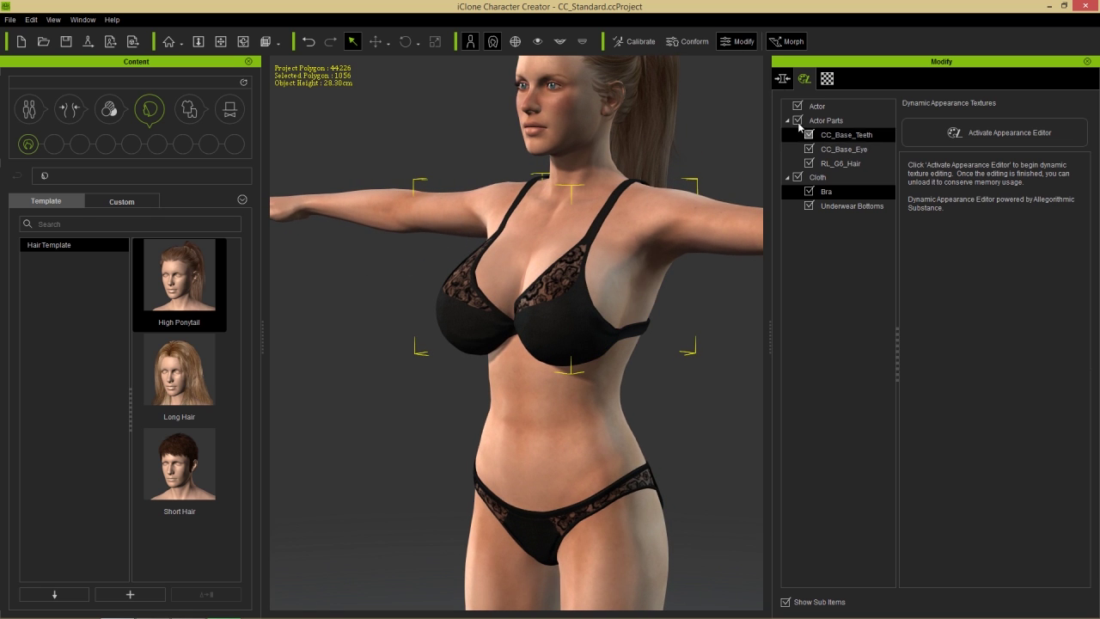
Step: Review the bra's Conform Clothing settings, including the collision values and Hide Inner Mesh option
click(690, 42)
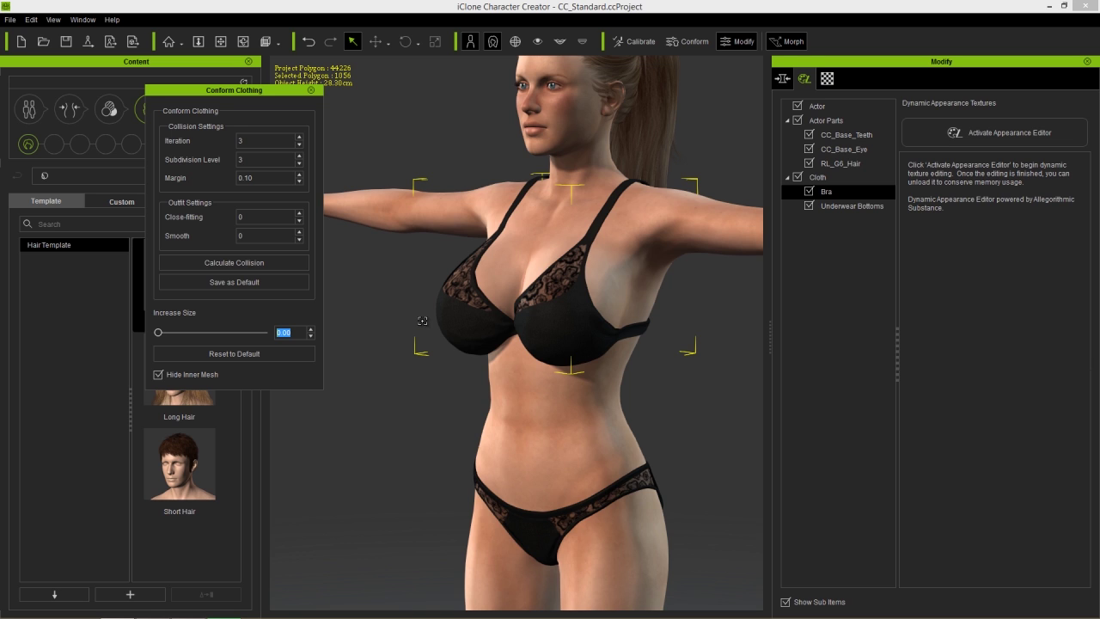
click(312, 93)
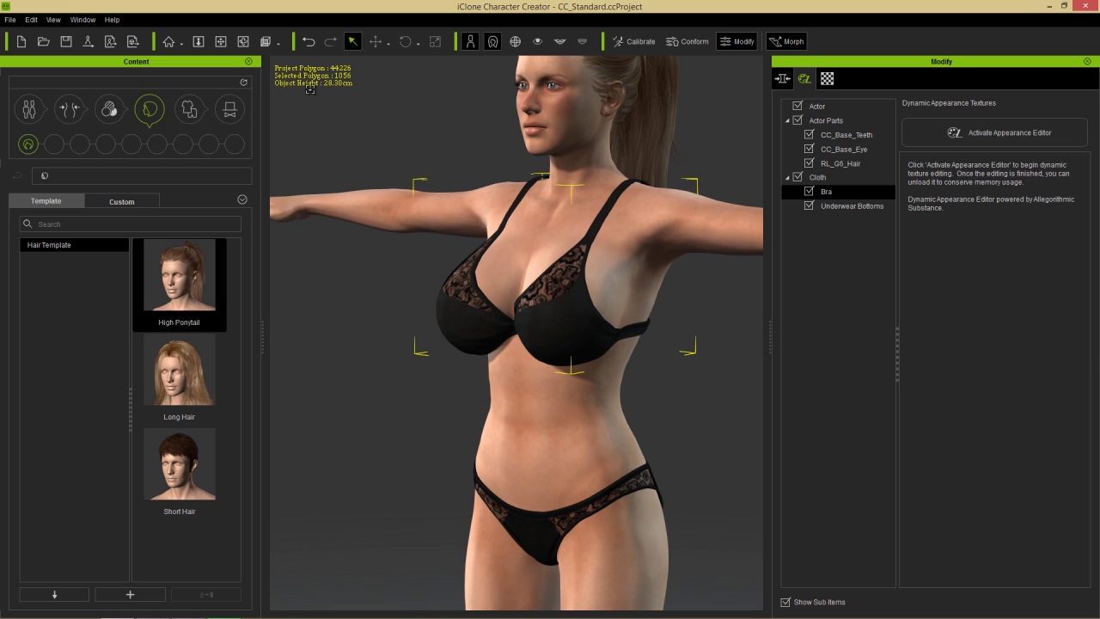
scroll(490, 266, down, 3)
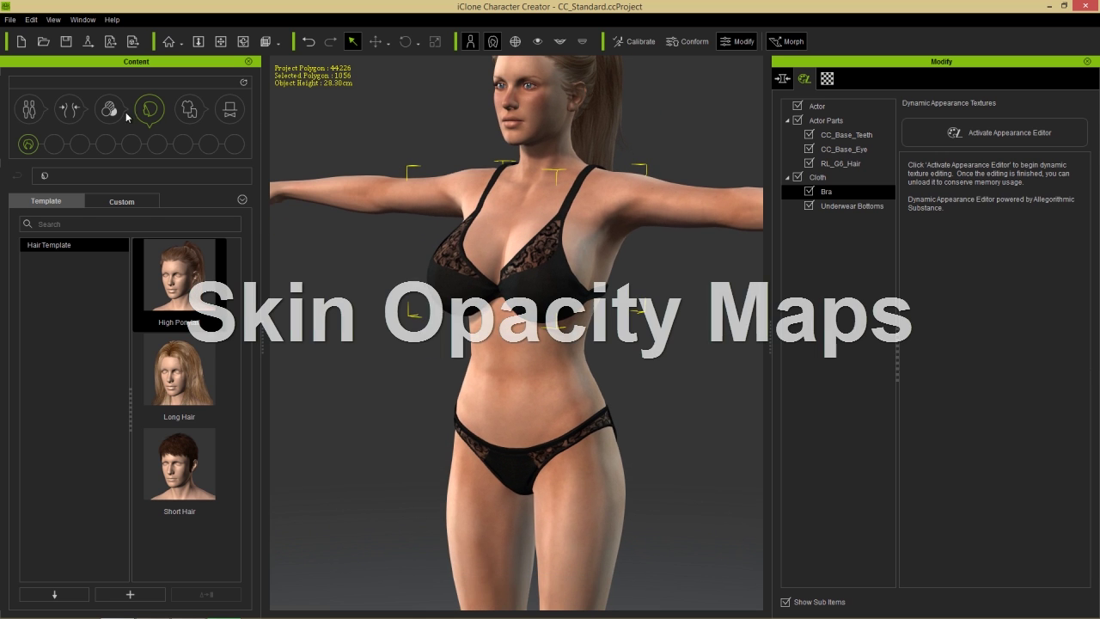
Step: Load the clothed Base Female project template
click(28, 109)
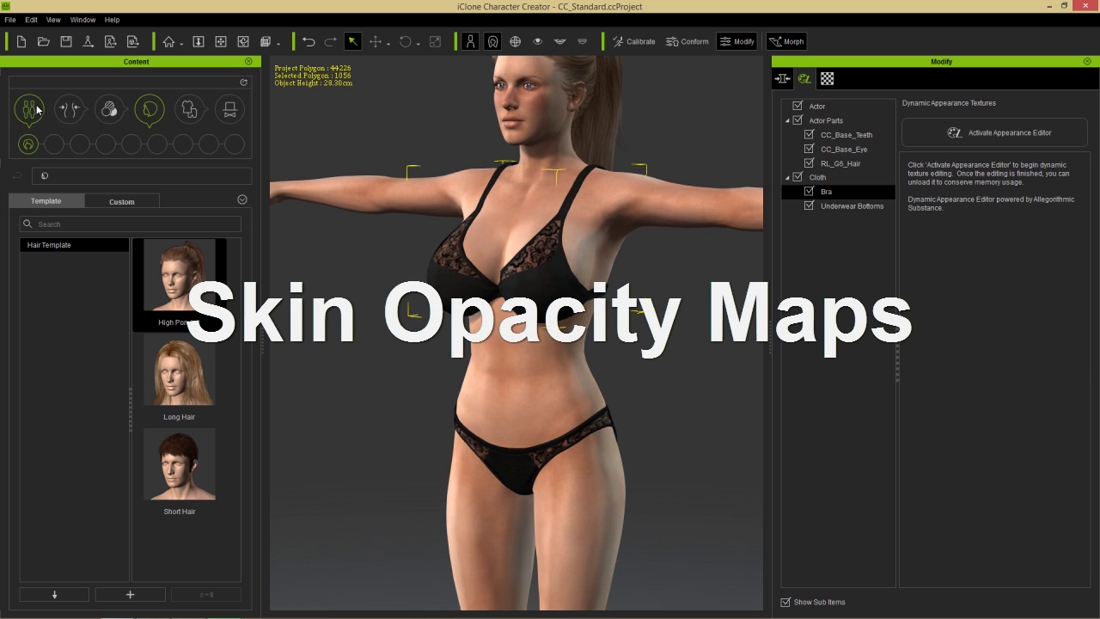
double_click(189, 366)
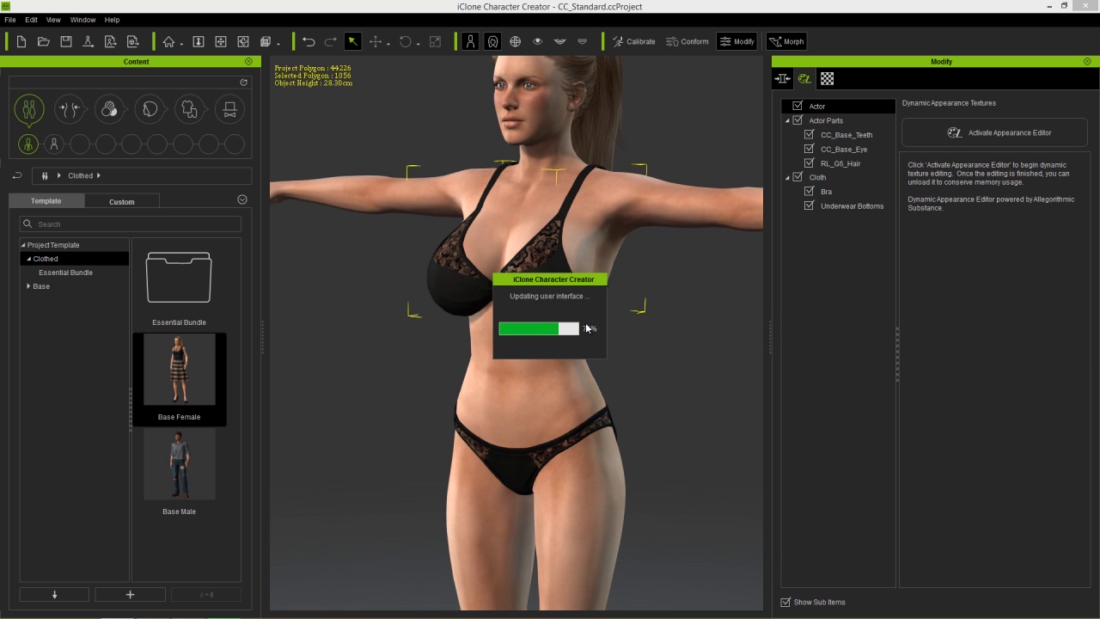
scroll(582, 329, up, 6)
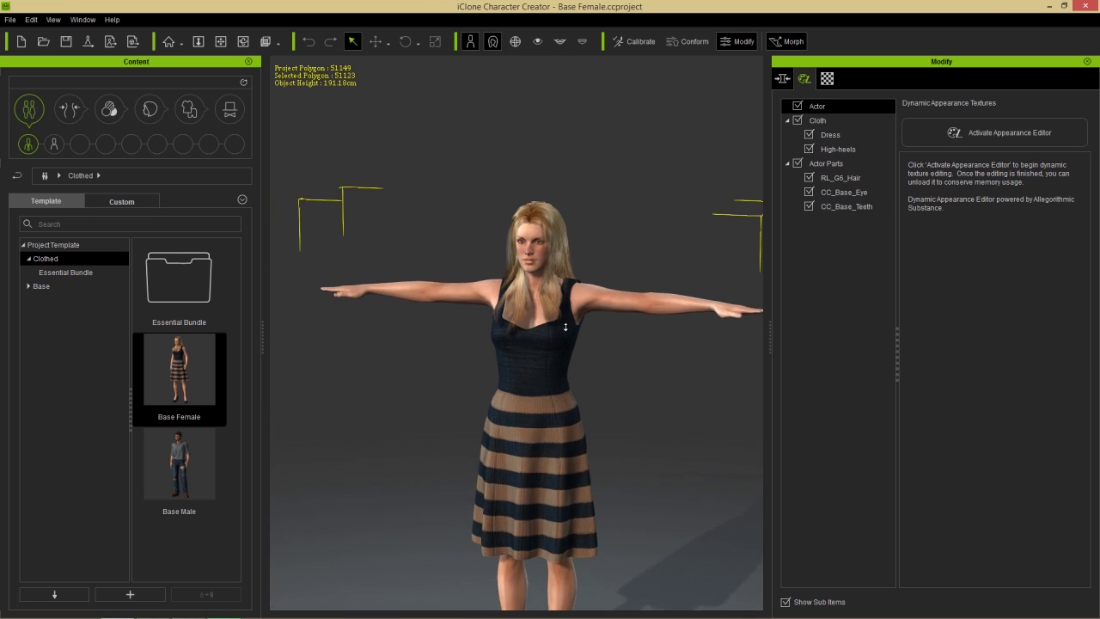
Step: Enlarge the character's breasts by morphing them directly on the body, and inspect the dress for skin penetration
right_drag(594, 373, 546, 379)
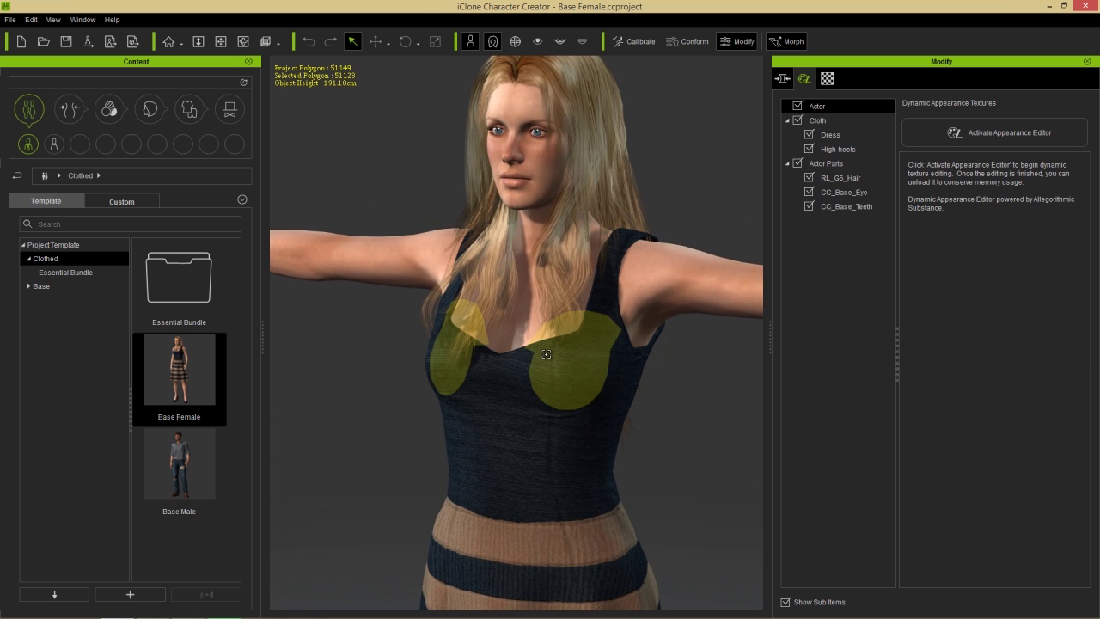
drag(546, 354, 511, 131)
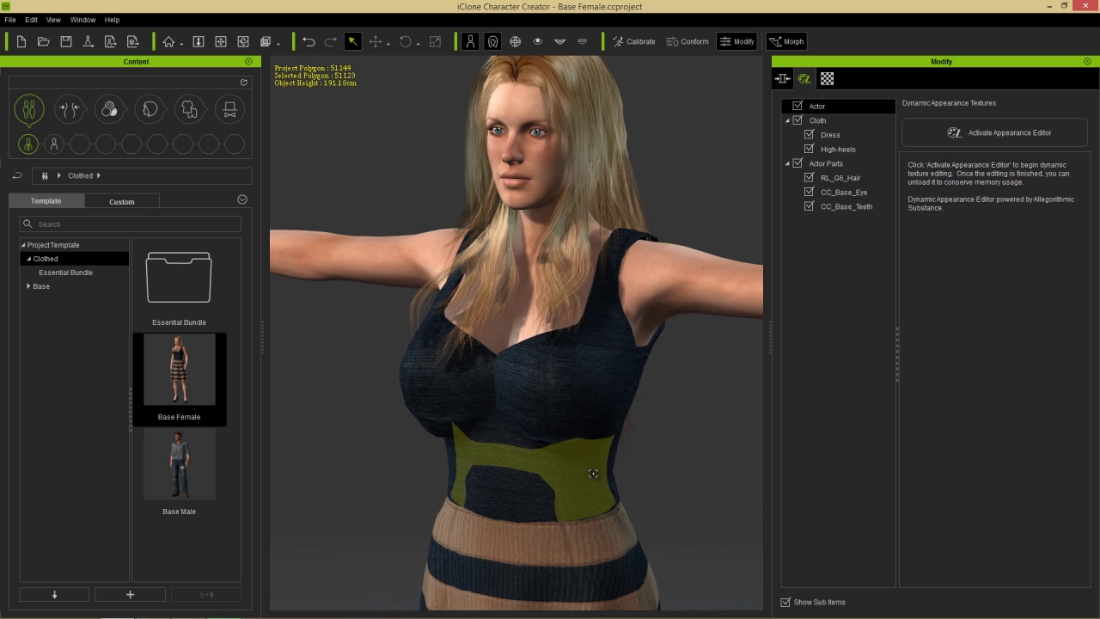
middle_drag(590, 469, 599, 425)
right_drag(599, 425, 663, 393)
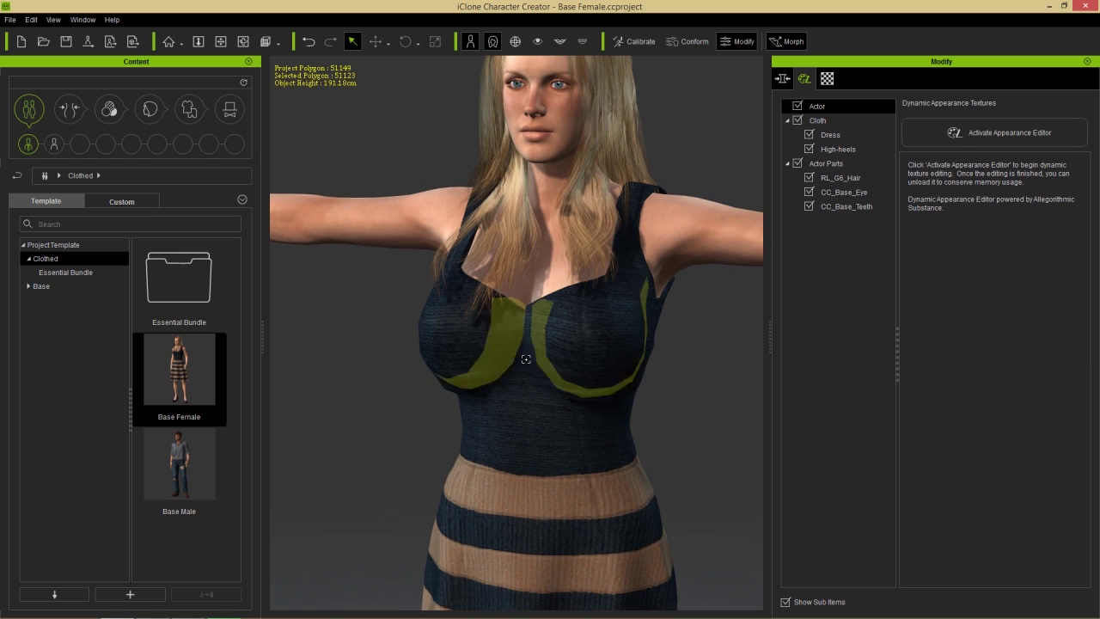
mouse_move(641, 341)
right_down()
mouse_move(648, 372)
mouse_move(629, 344)
right_up()
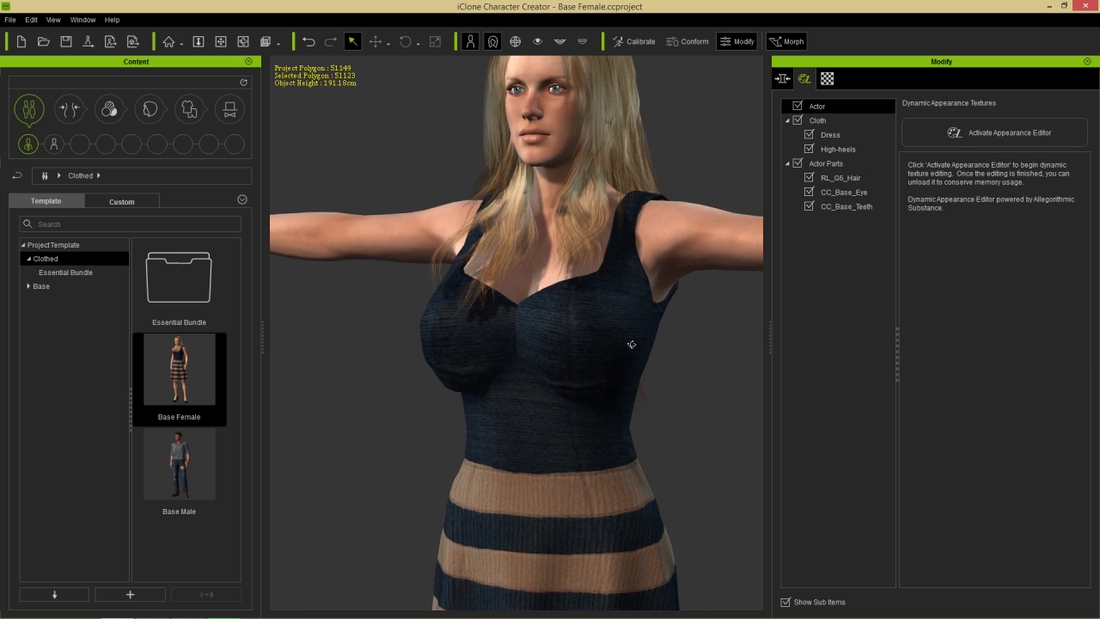
Step: Turn off Hide Inner Mesh in the dress's Conform Clothing settings and morph the character's breasts even larger
click(828, 136)
click(688, 41)
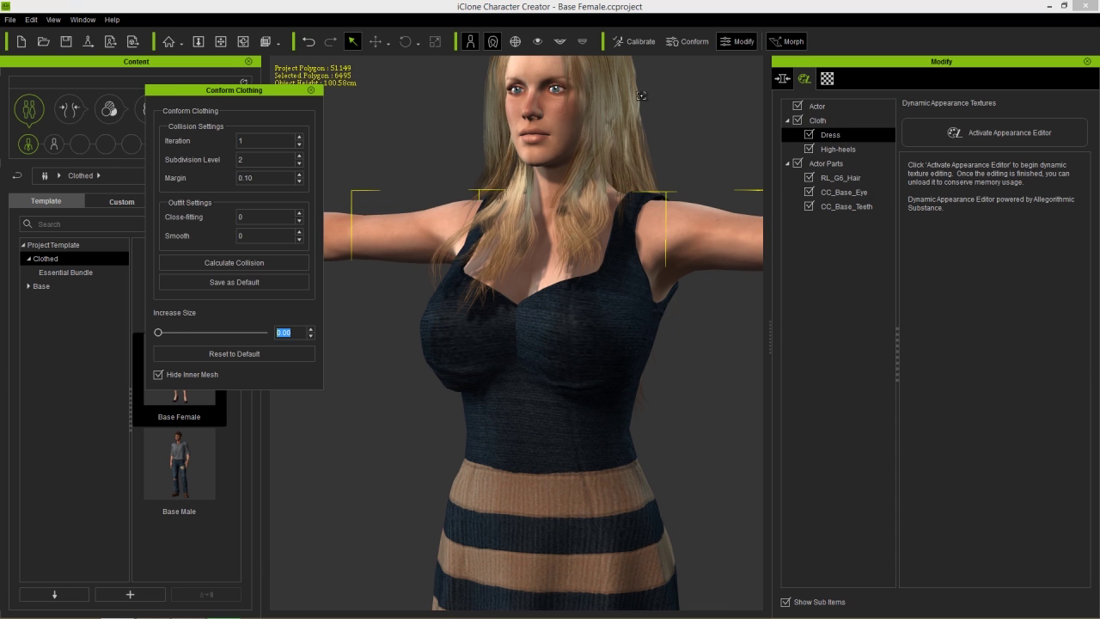
click(176, 376)
click(176, 375)
click(311, 90)
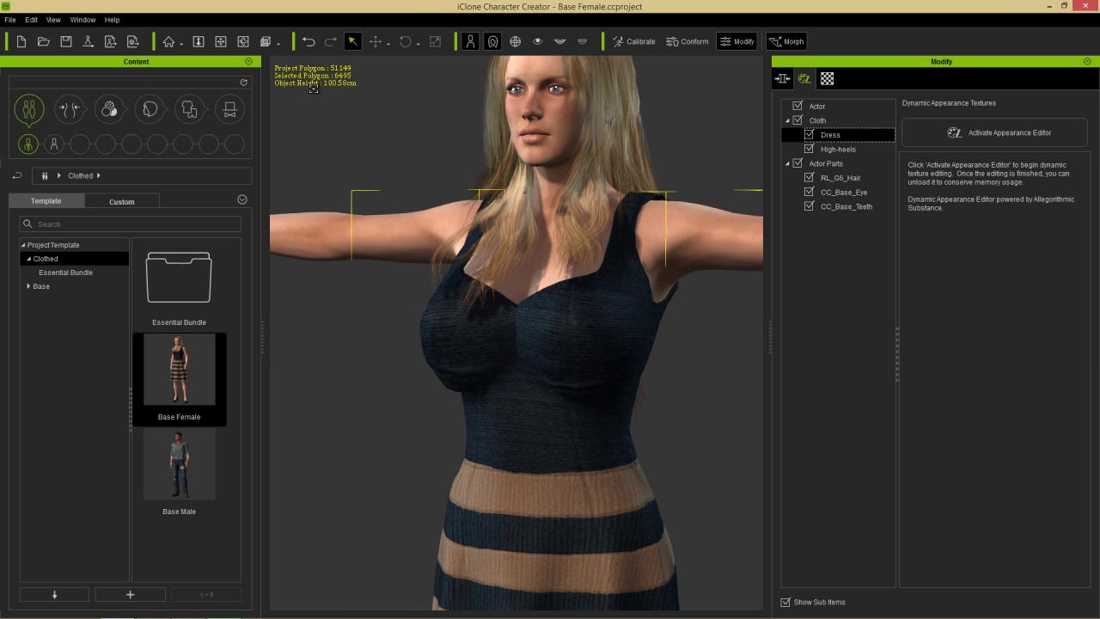
scroll(537, 420, up, 4)
drag(579, 298, 566, 158)
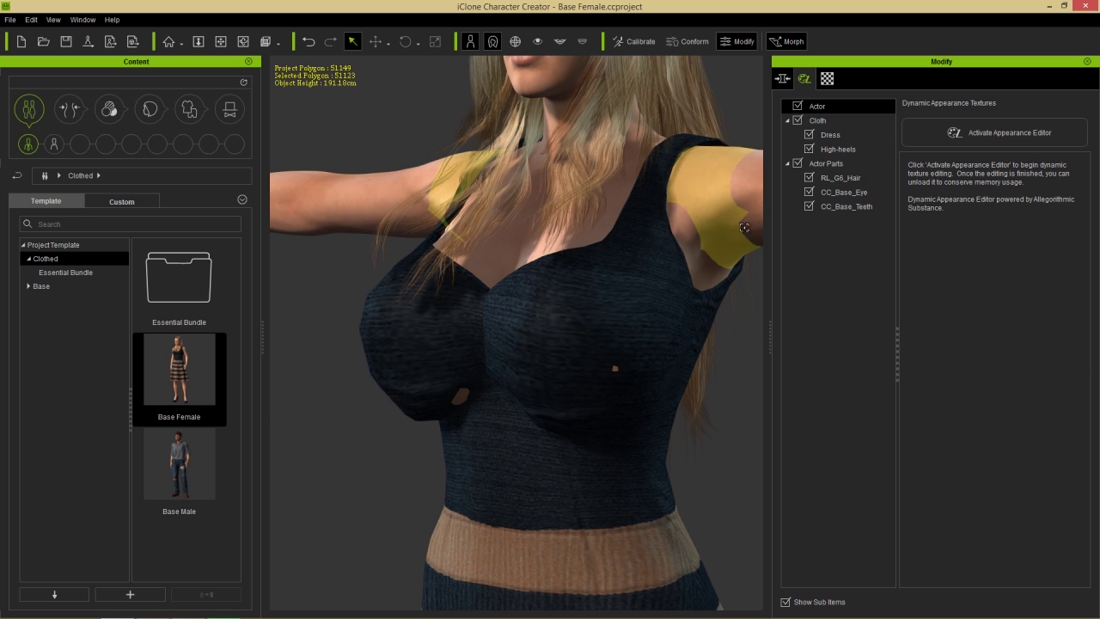
Step: Activate the Appearance Editor for the dress and enable Procedural Holes in its Effect settings with a Spread of 0.55
click(846, 135)
click(983, 135)
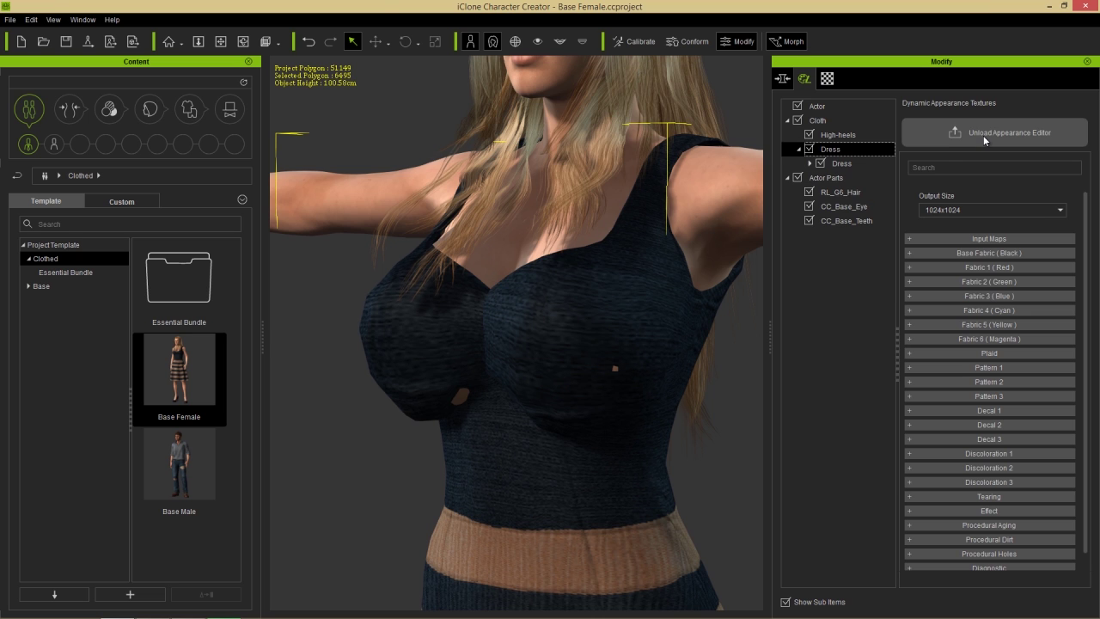
click(813, 164)
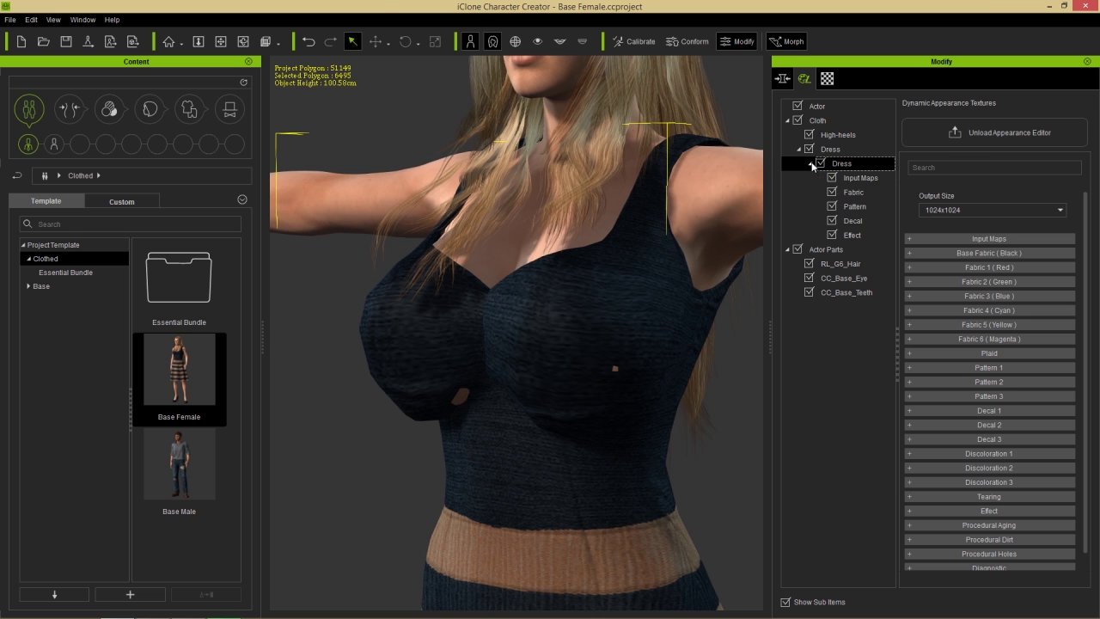
click(846, 235)
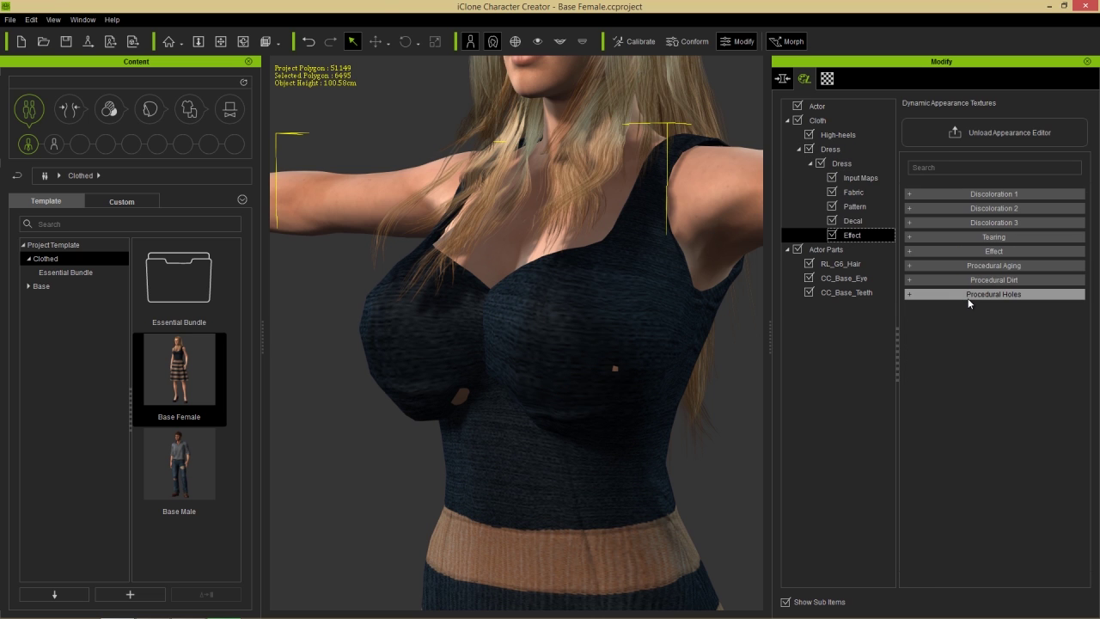
click(967, 298)
click(924, 309)
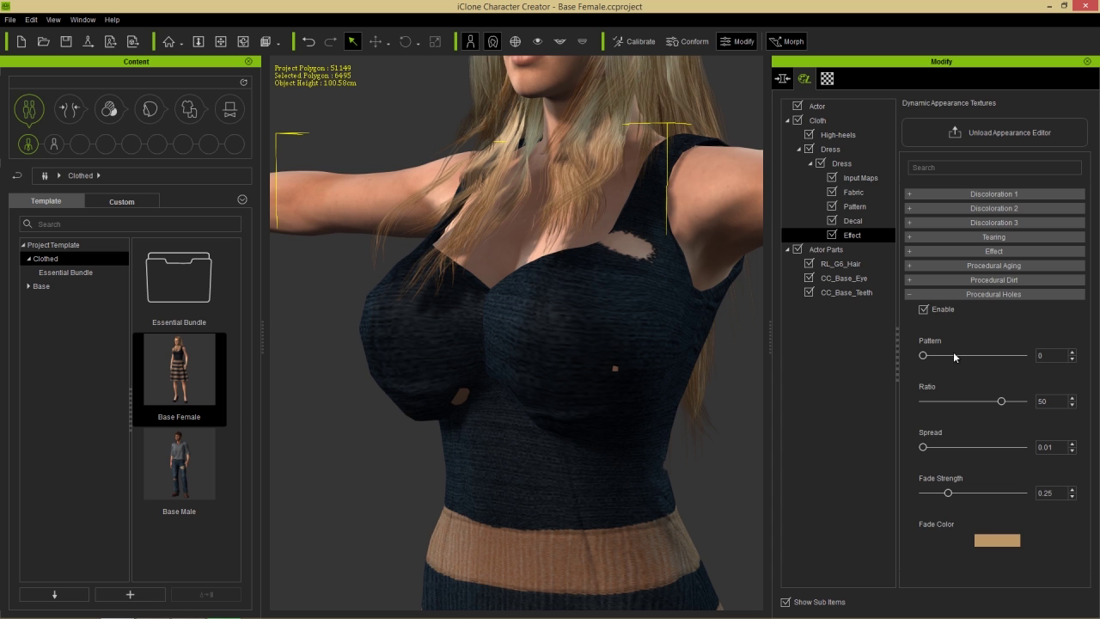
drag(924, 446, 977, 444)
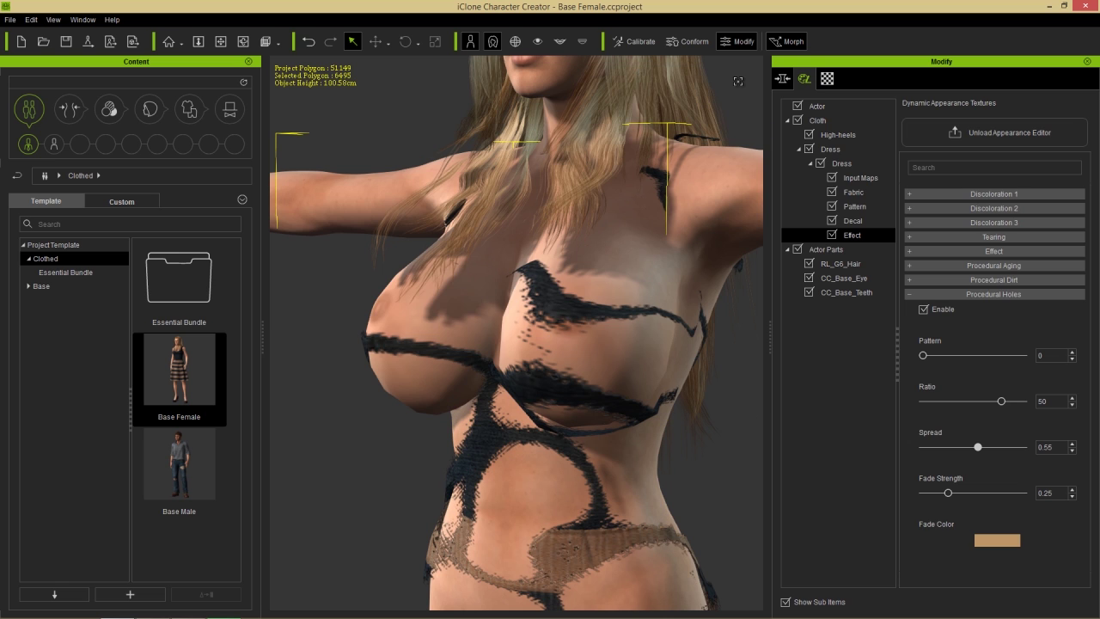
Step: Turn on Hide Inner Mesh for the dress, examine the body through the holes, and turn the option off again
click(687, 42)
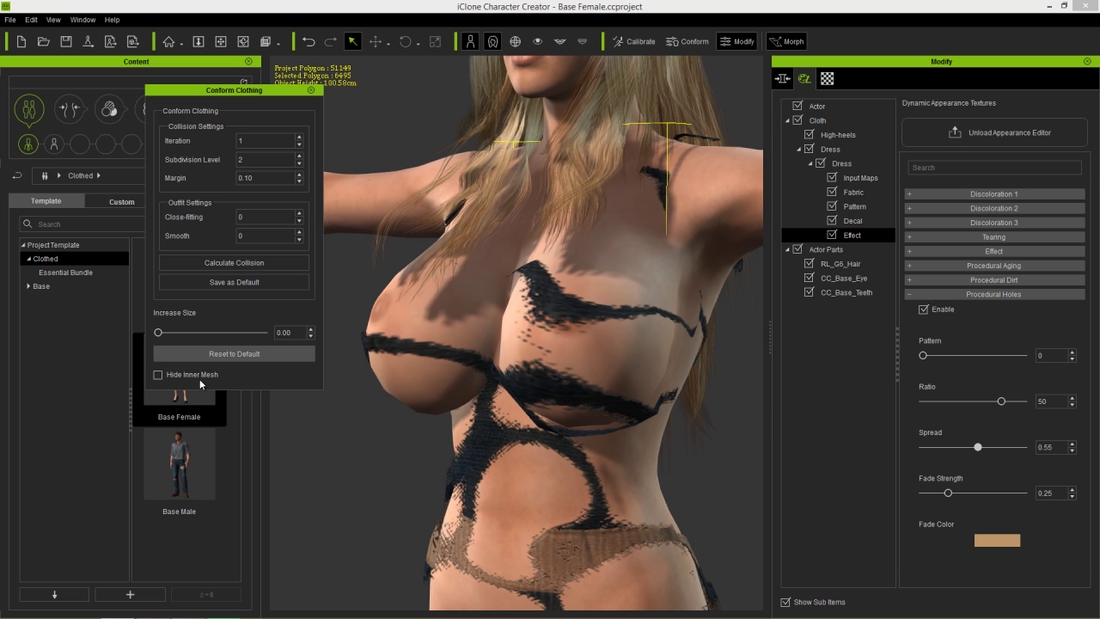
click(171, 377)
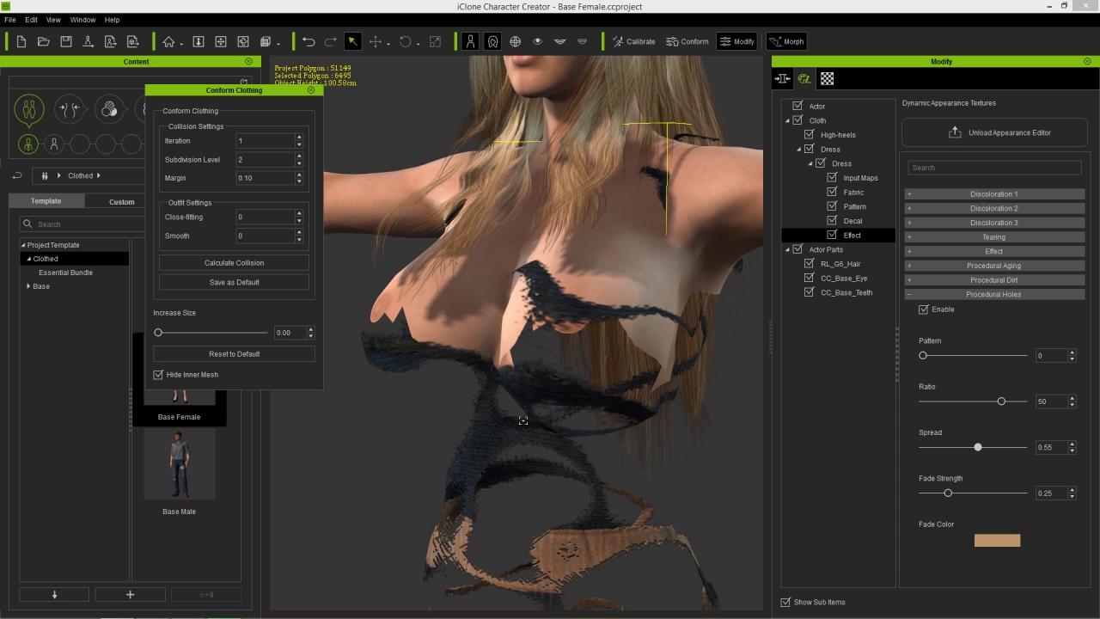
middle_drag(566, 499, 579, 356)
scroll(579, 370, down, 3)
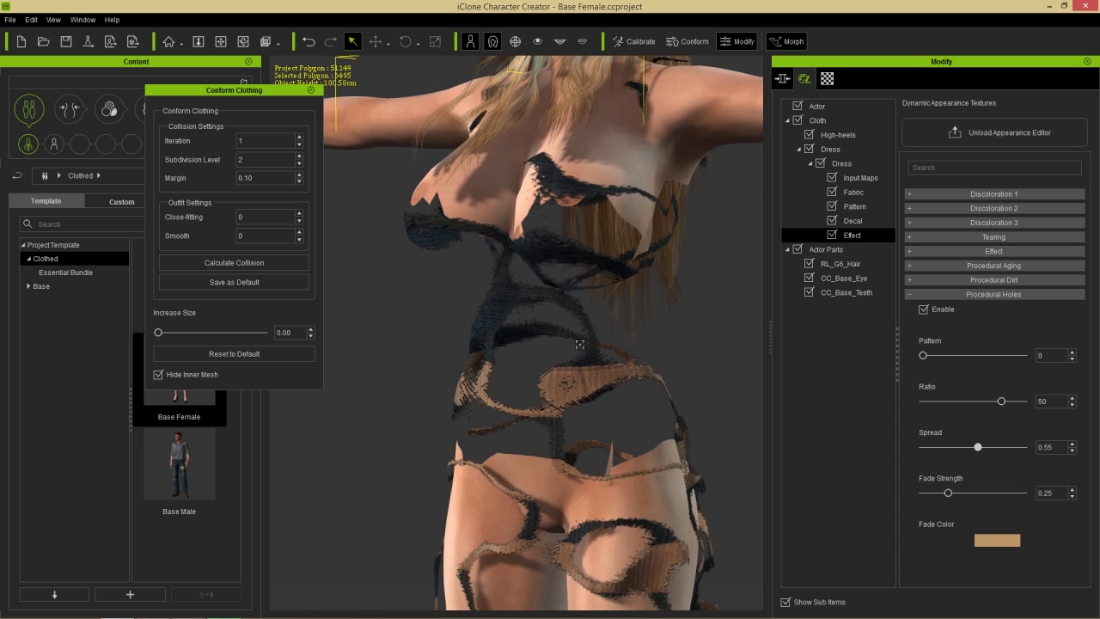
middle_drag(575, 295, 570, 323)
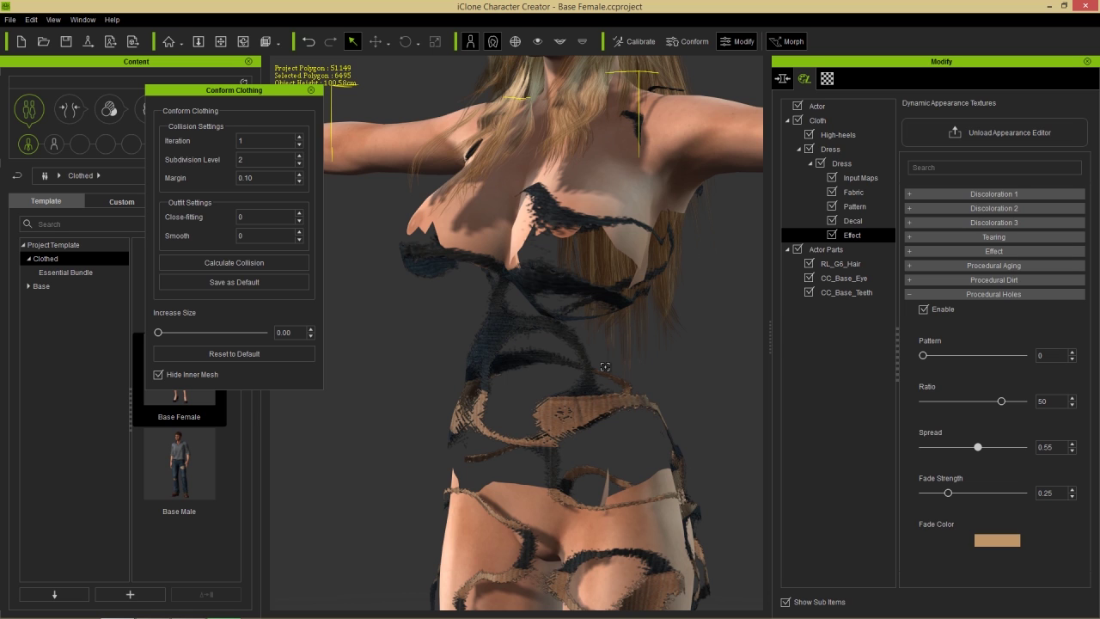
click(204, 373)
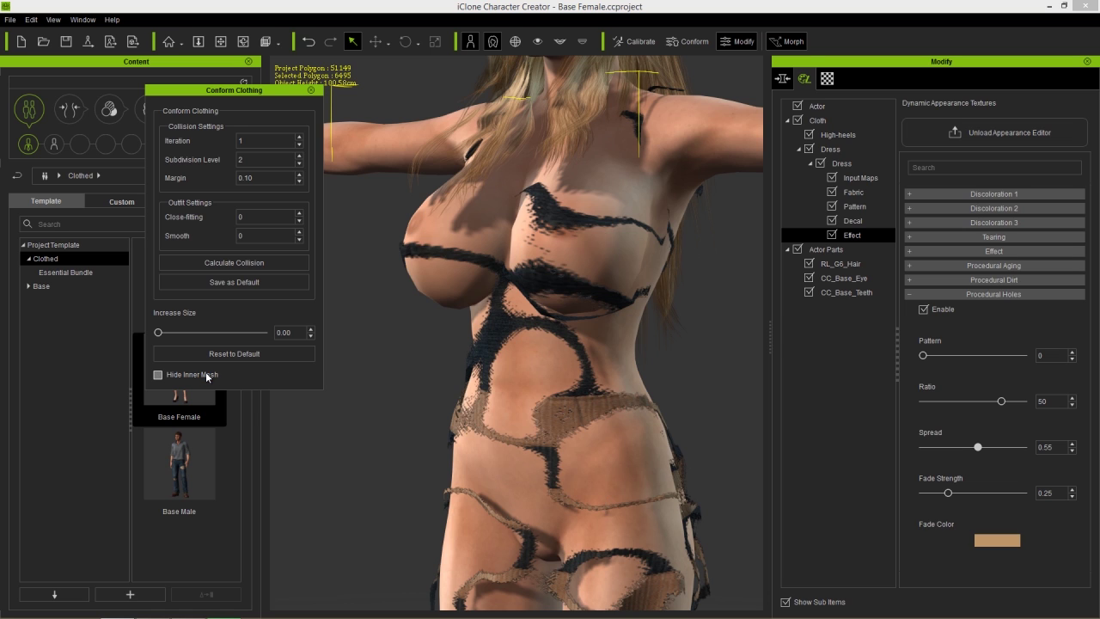
Step: Disable the dress's Procedural Holes, check the fabric for skin penetration, and close the Conform Clothing settings
click(924, 310)
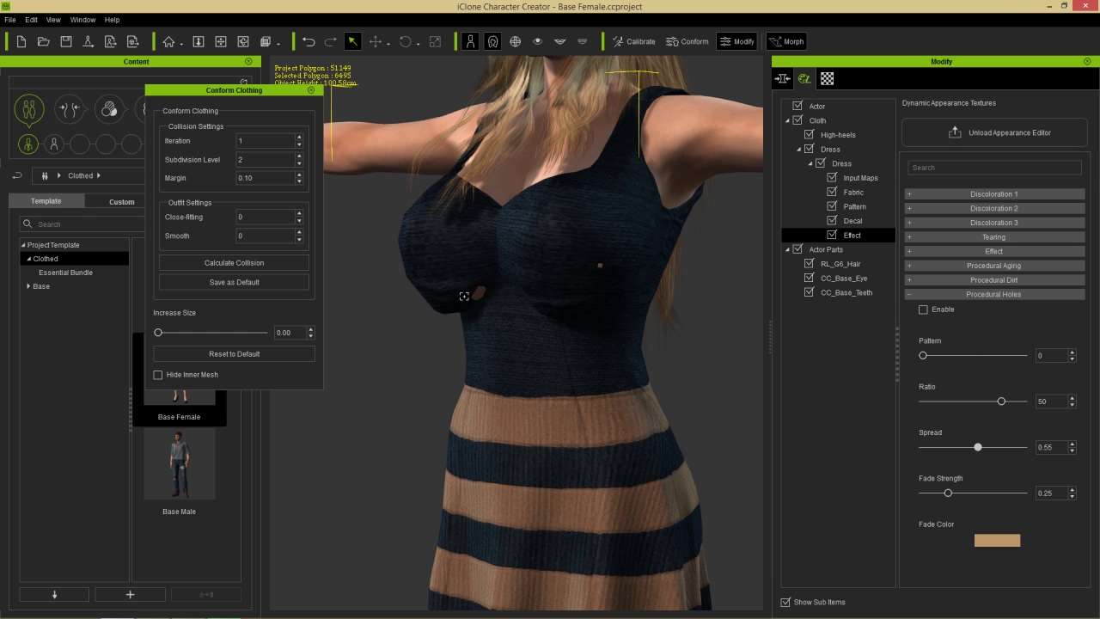
mouse_move(473, 368)
right_down()
mouse_move(714, 380)
mouse_move(481, 376)
right_up()
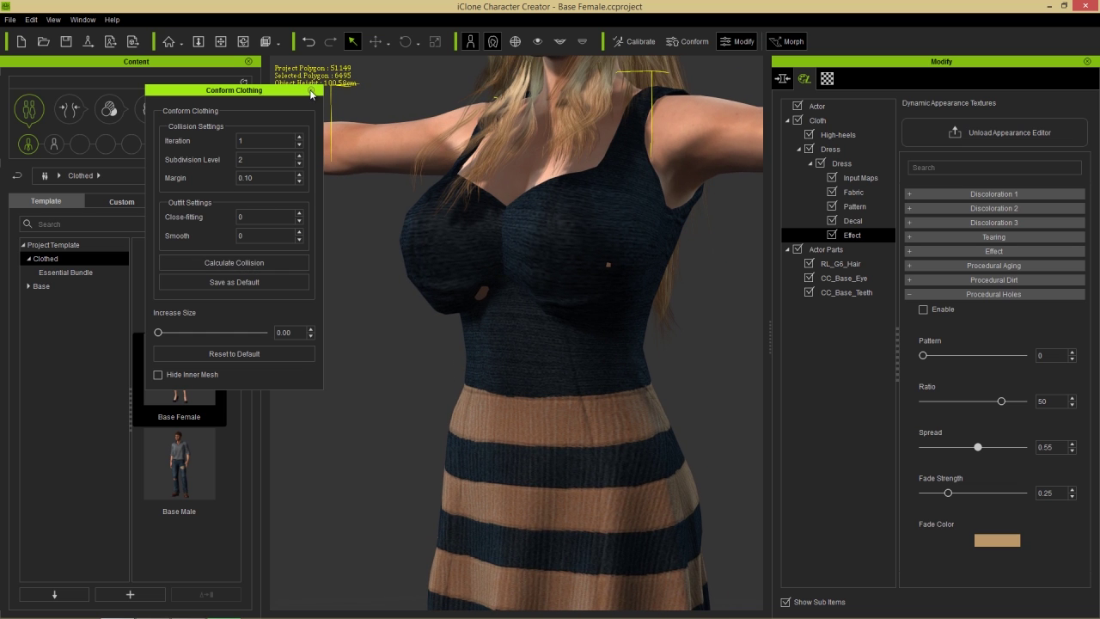
click(310, 92)
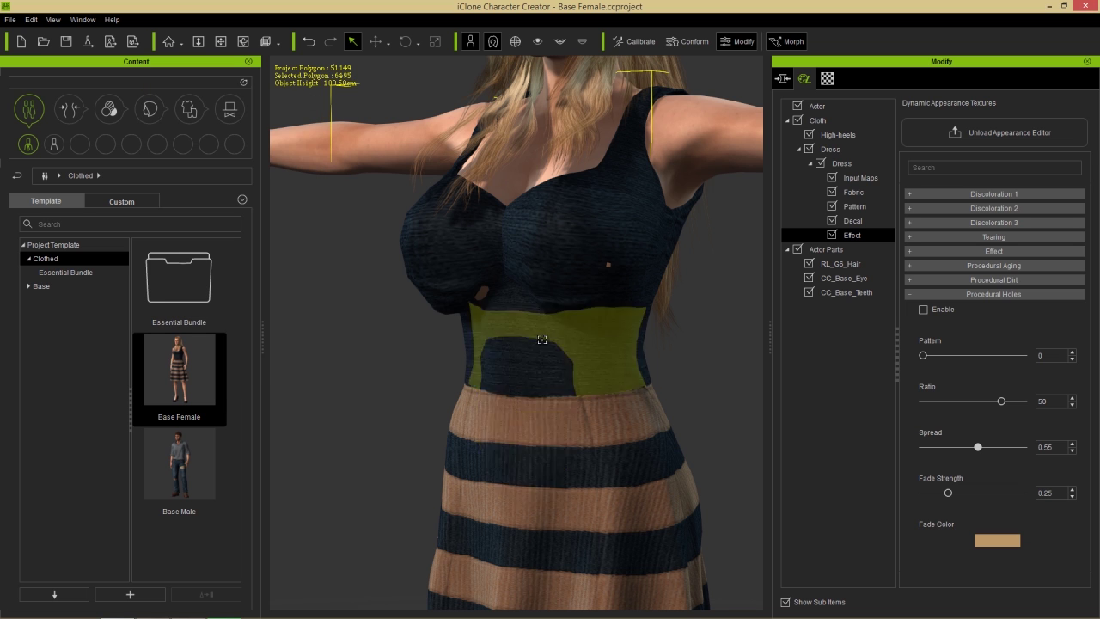
Step: Select the actor's Skin_Body material in the material list, with the penetrating skin areas in close view
middle_drag(543, 342, 533, 366)
scroll(529, 341, up, 3)
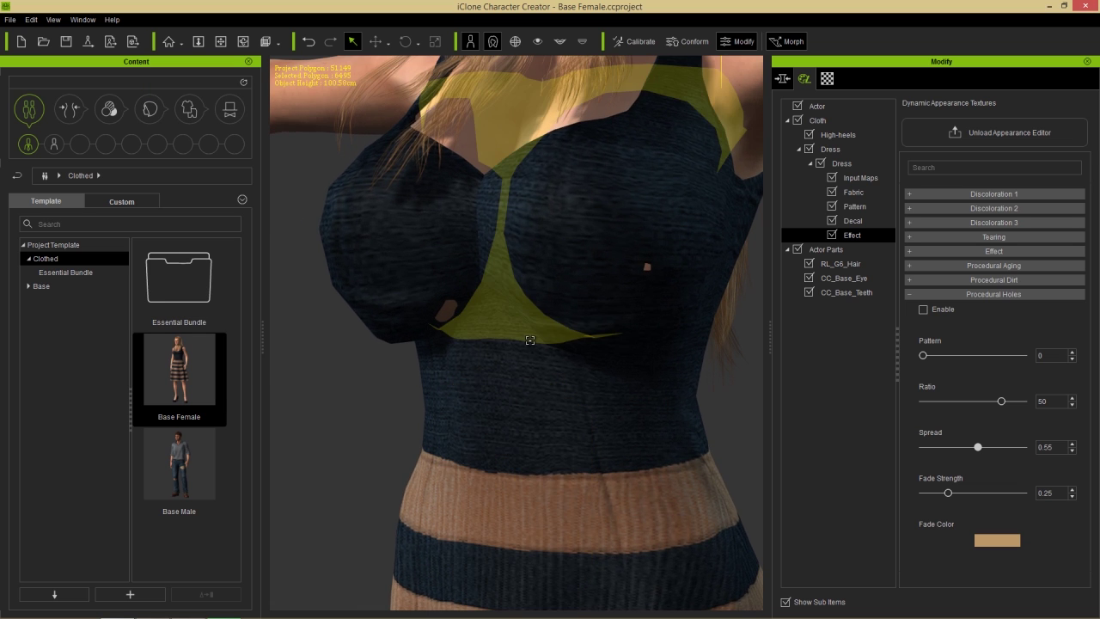
click(820, 106)
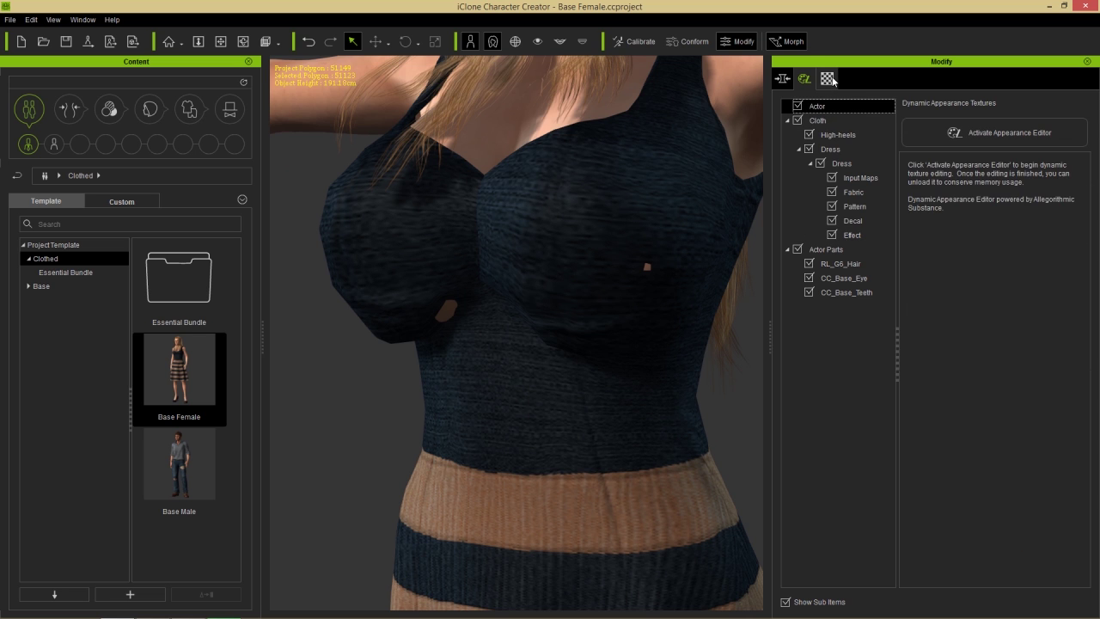
click(828, 79)
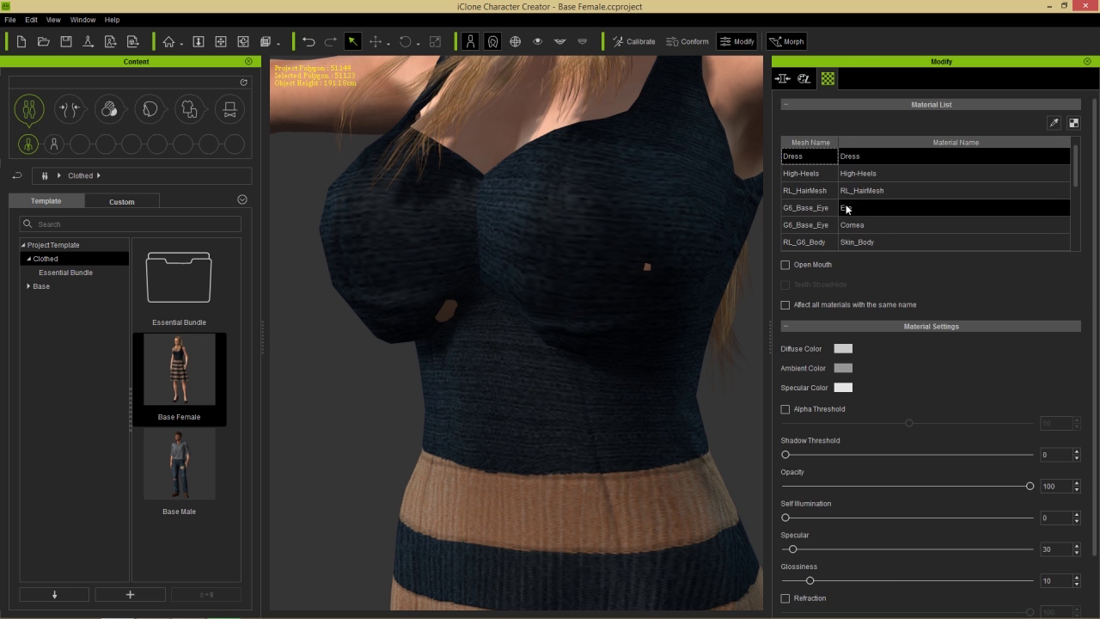
click(858, 242)
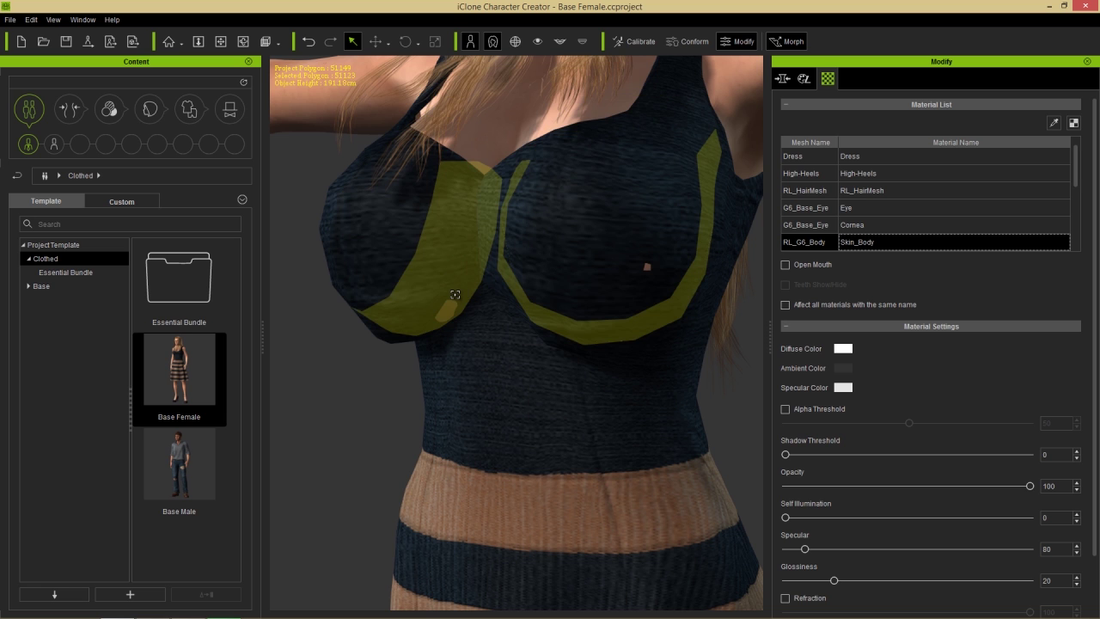
Step: Send the Skin_Body material's UV layouts to Photoshop and close every document except UVRef_RL_G6_Body_Skin_Body.bmp
click(1074, 124)
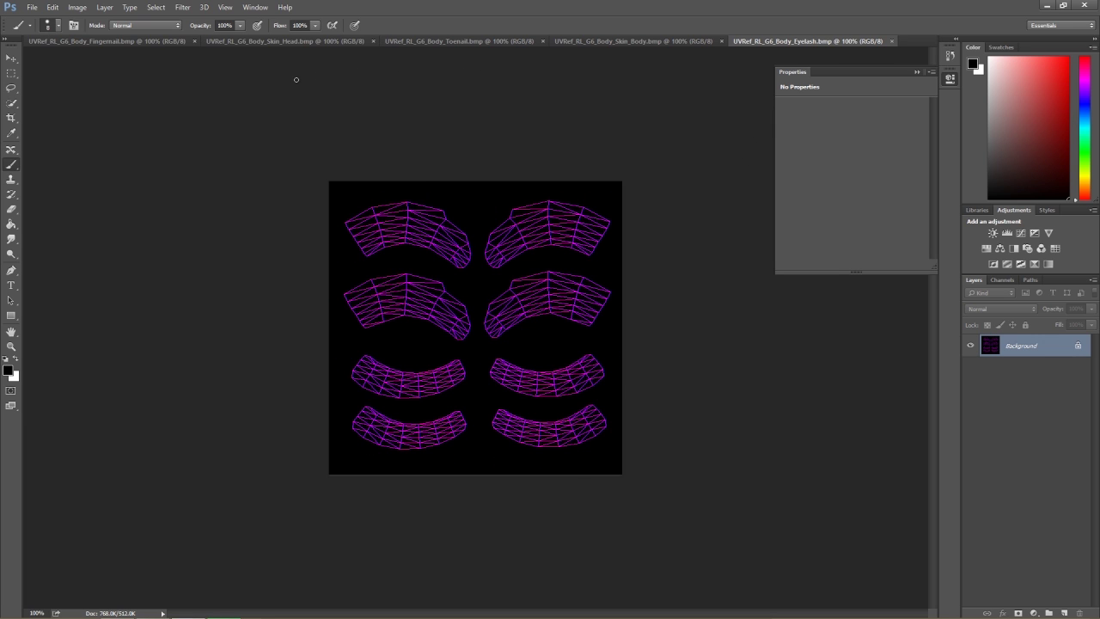
click(194, 42)
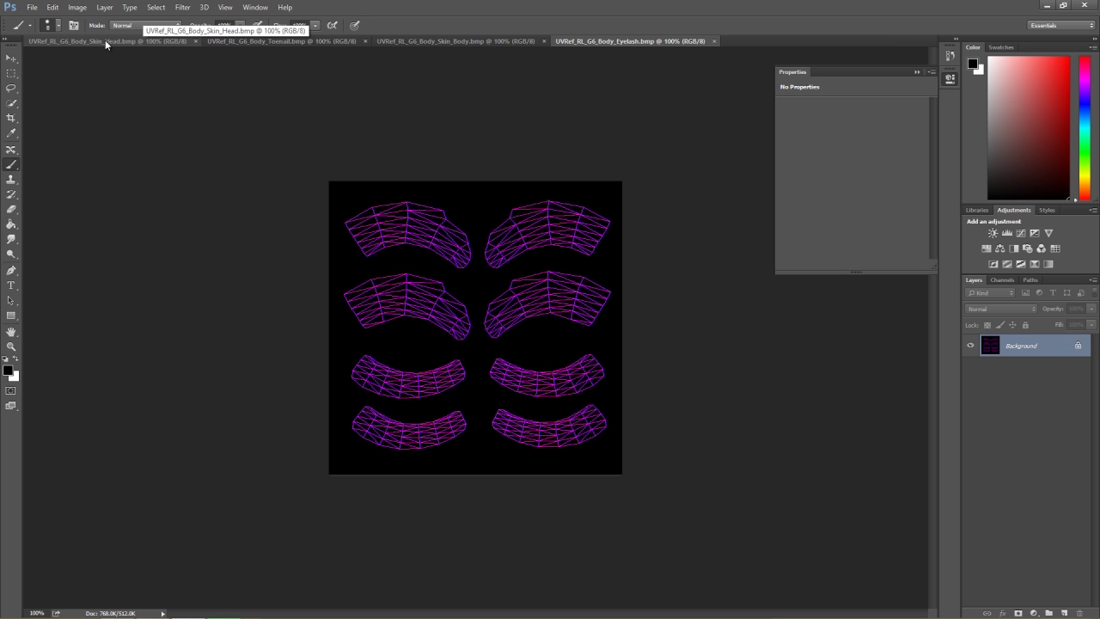
click(195, 41)
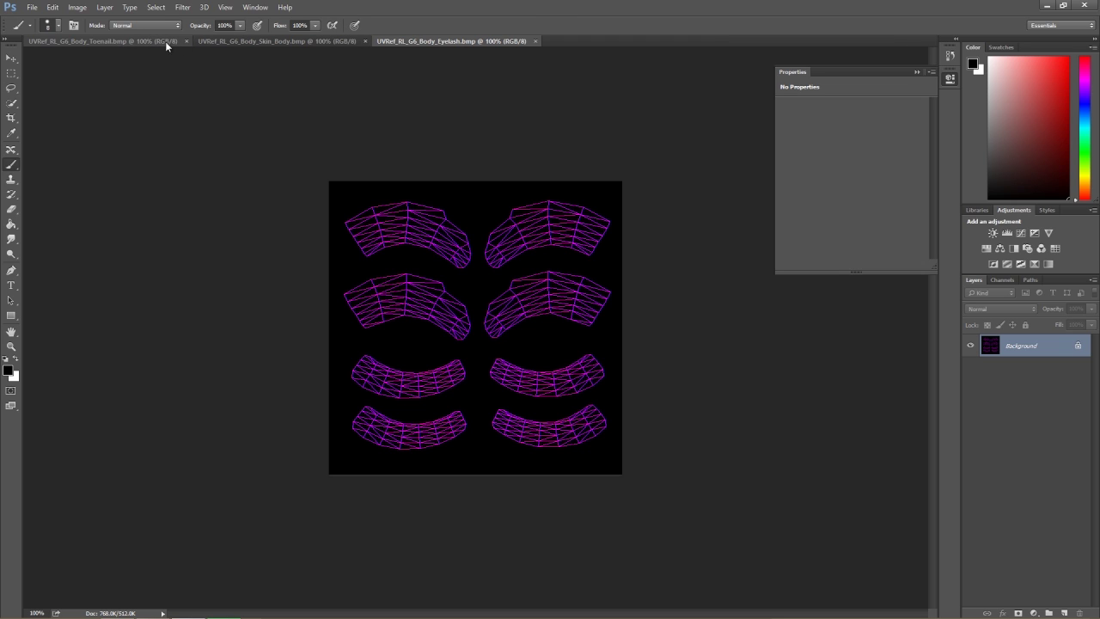
click(185, 42)
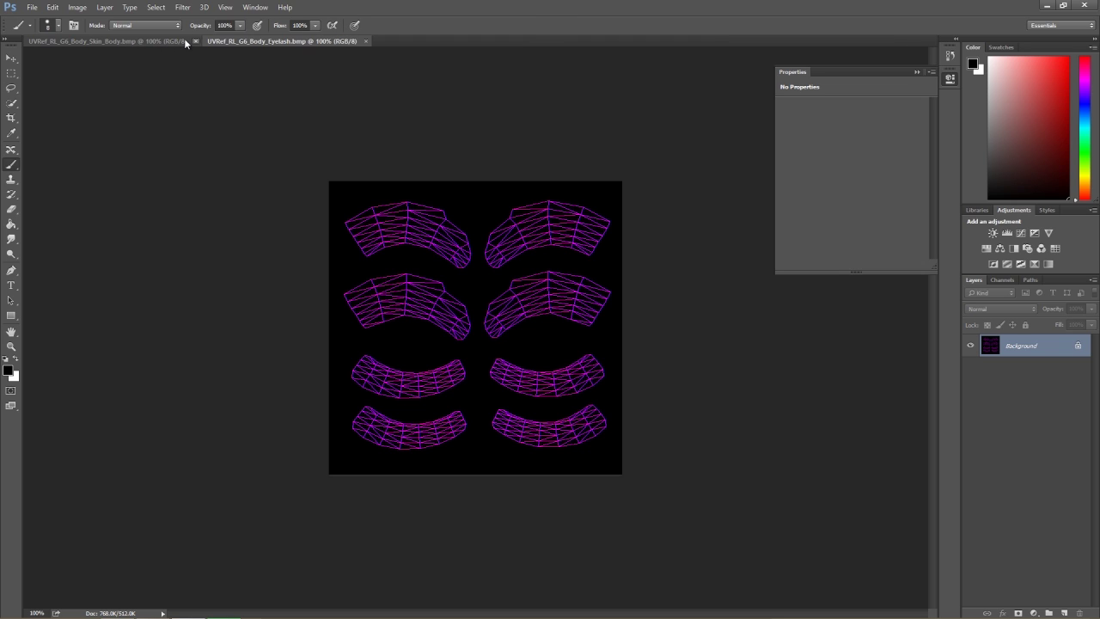
click(365, 42)
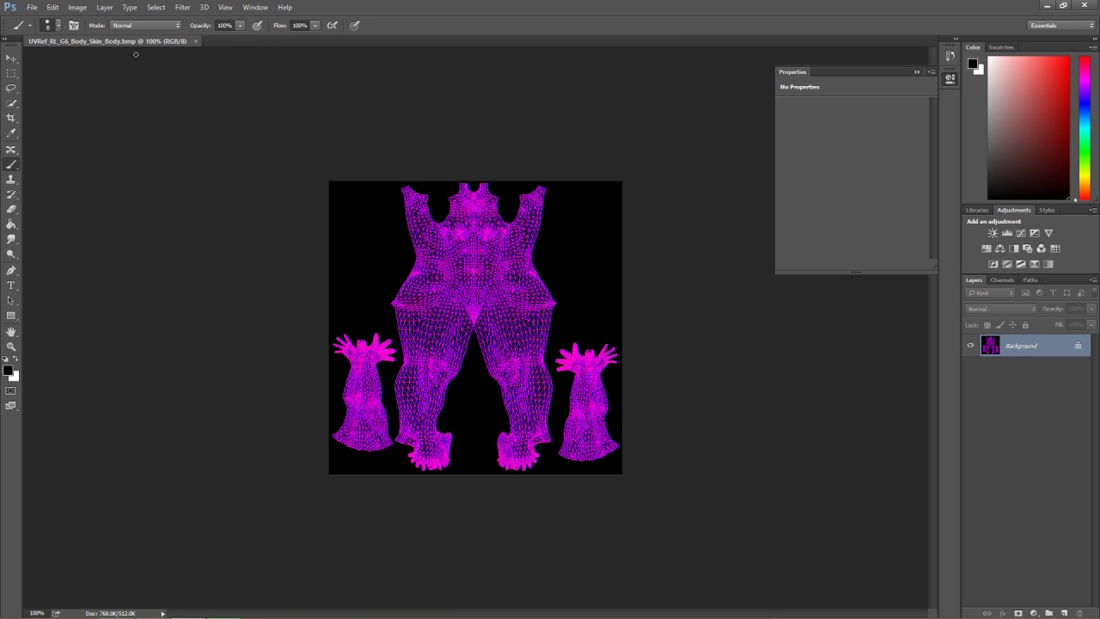
Step: Add a new layer above the body UV layout, fill it with white (ffffff), and hide it
alt+scroll(676, 326, up, 4)
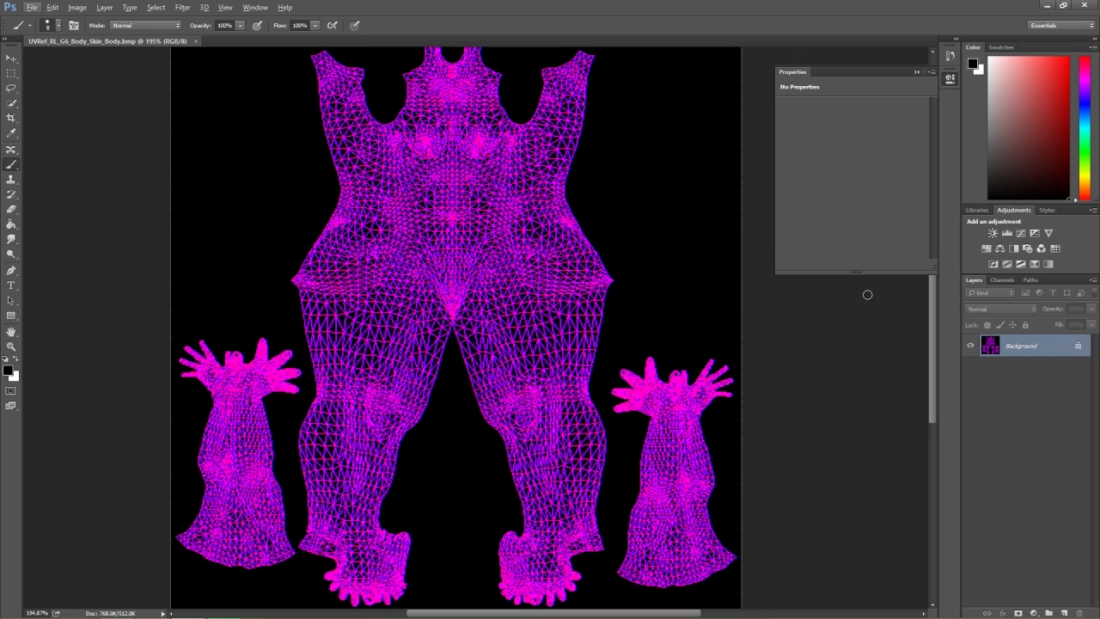
drag(931, 350, 918, 324)
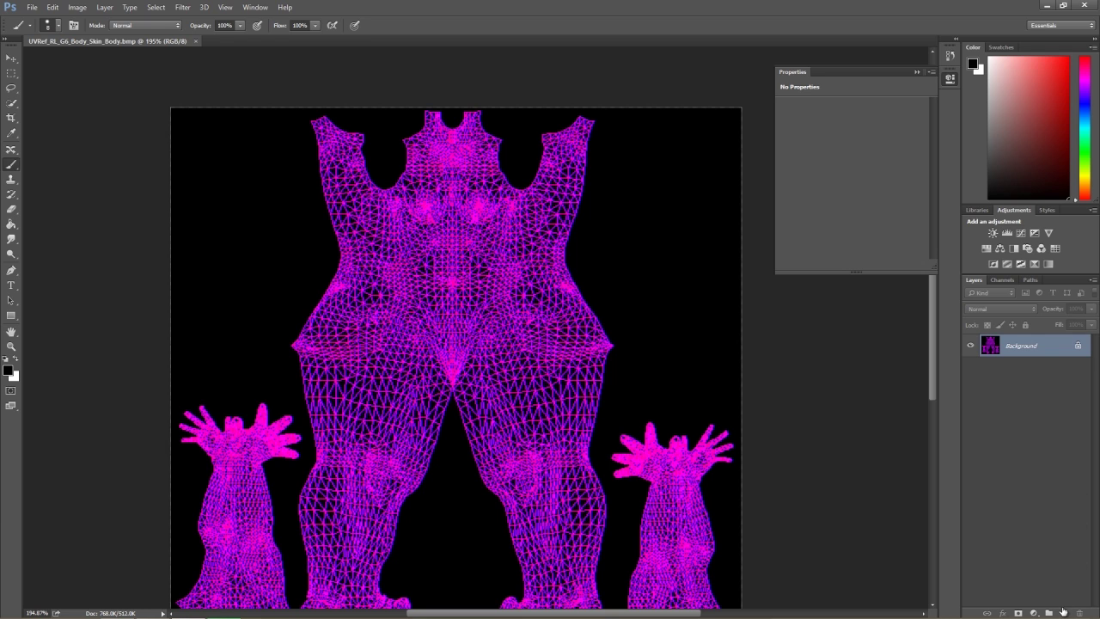
click(1063, 611)
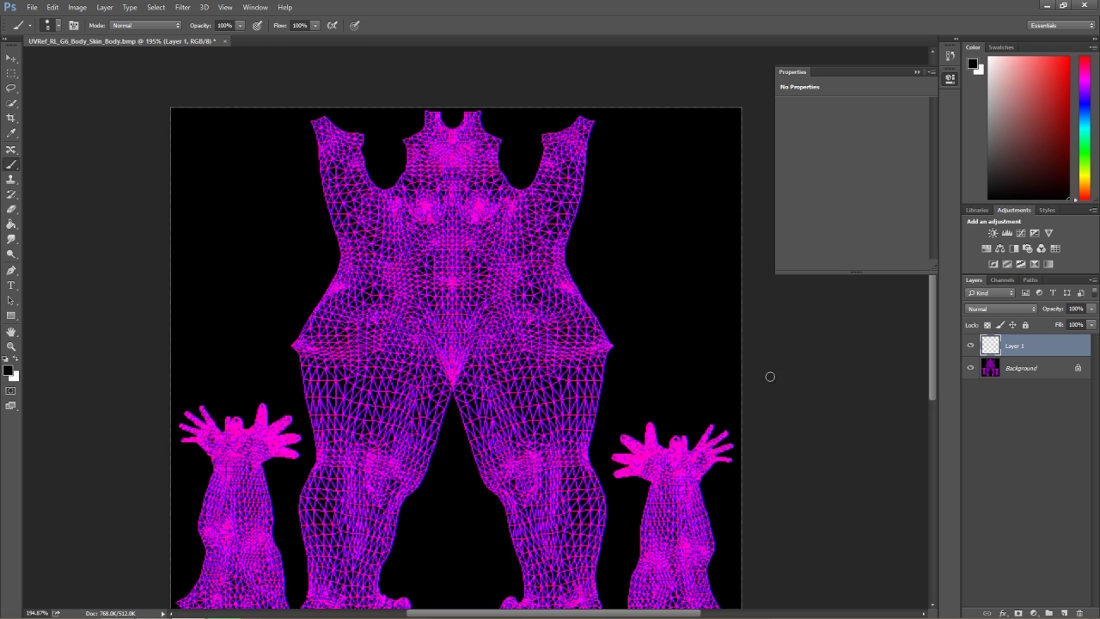
click(10, 370)
click(403, 155)
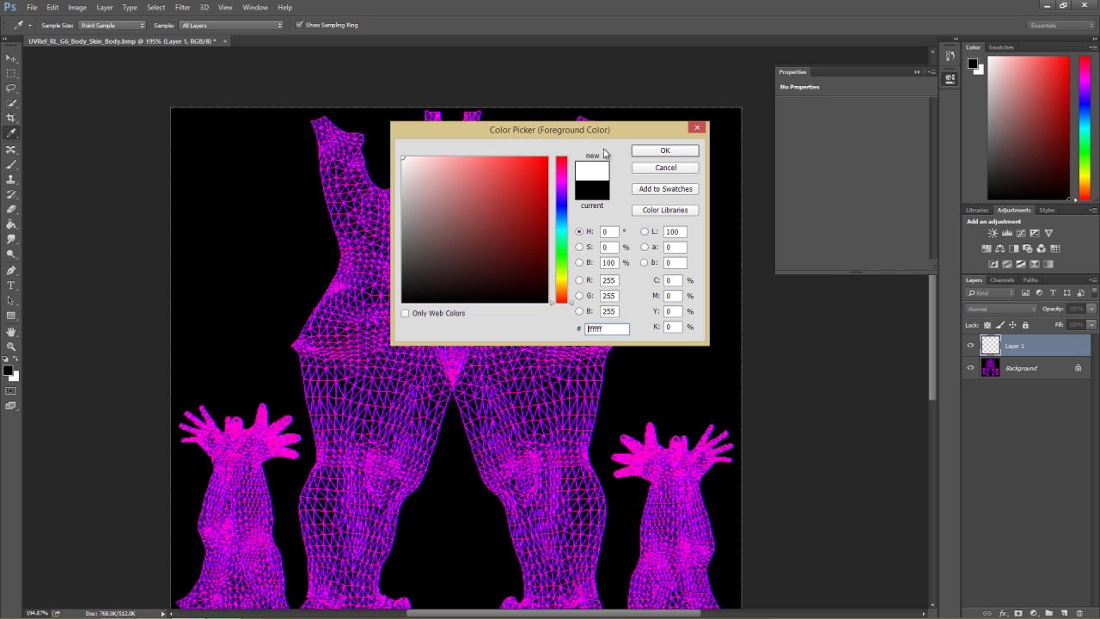
click(665, 150)
click(12, 224)
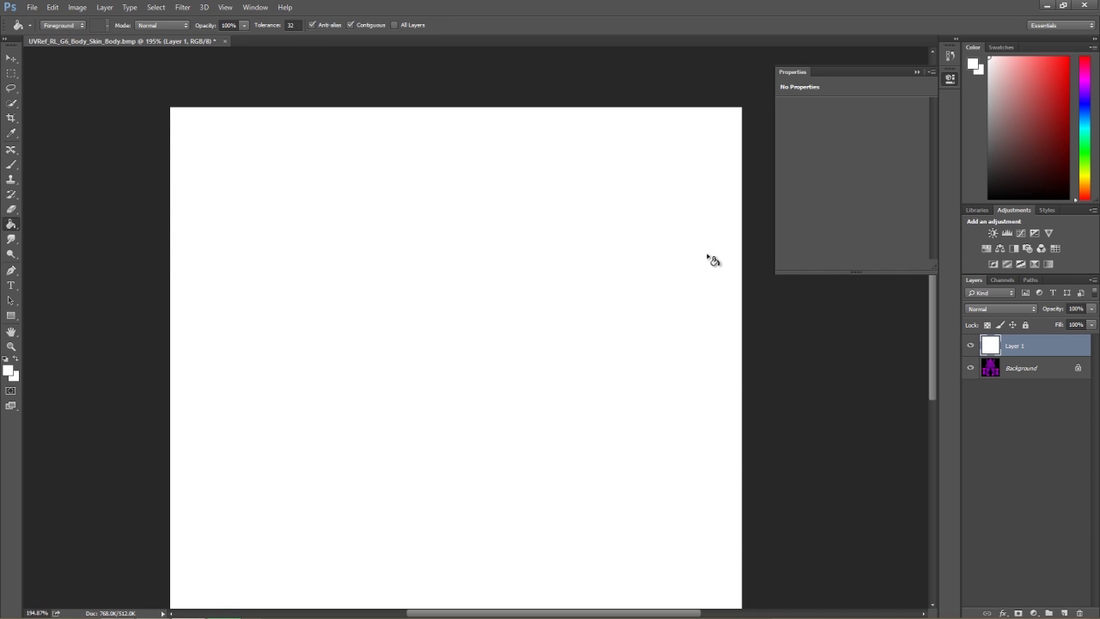
click(971, 347)
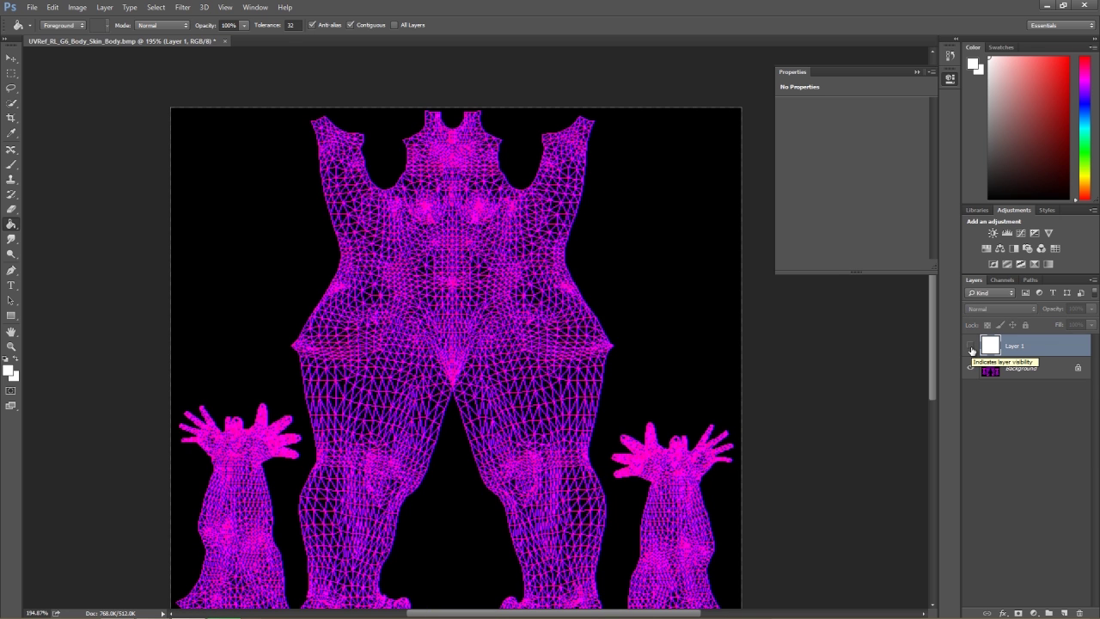
Step: Add another layer and brush black (000000) over the lower breast areas and the gap between them on the UV layout
click(1065, 613)
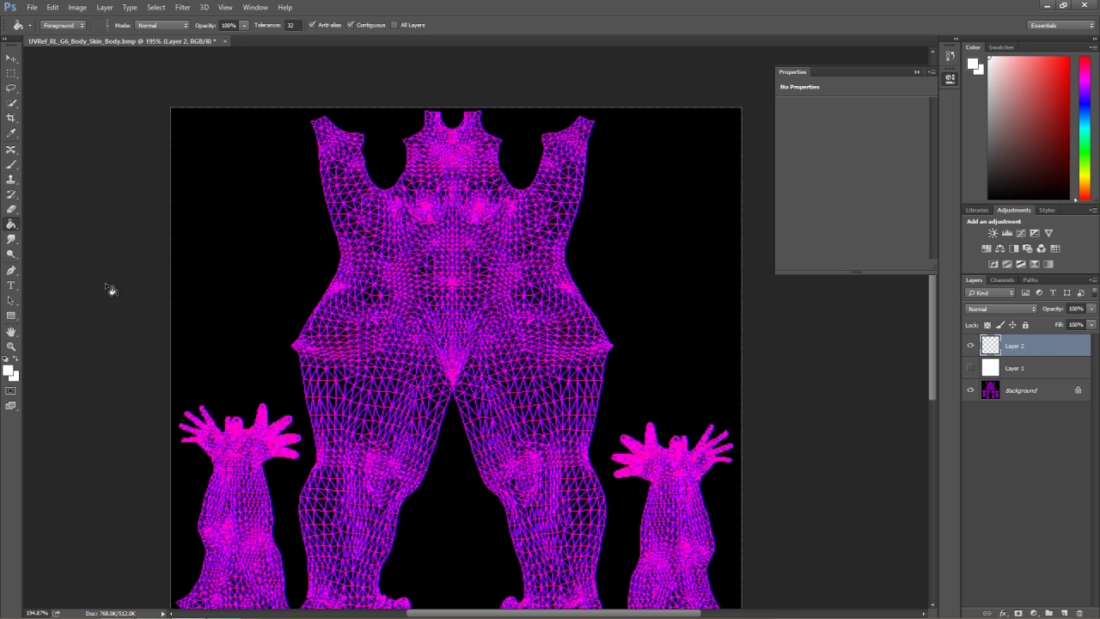
click(9, 371)
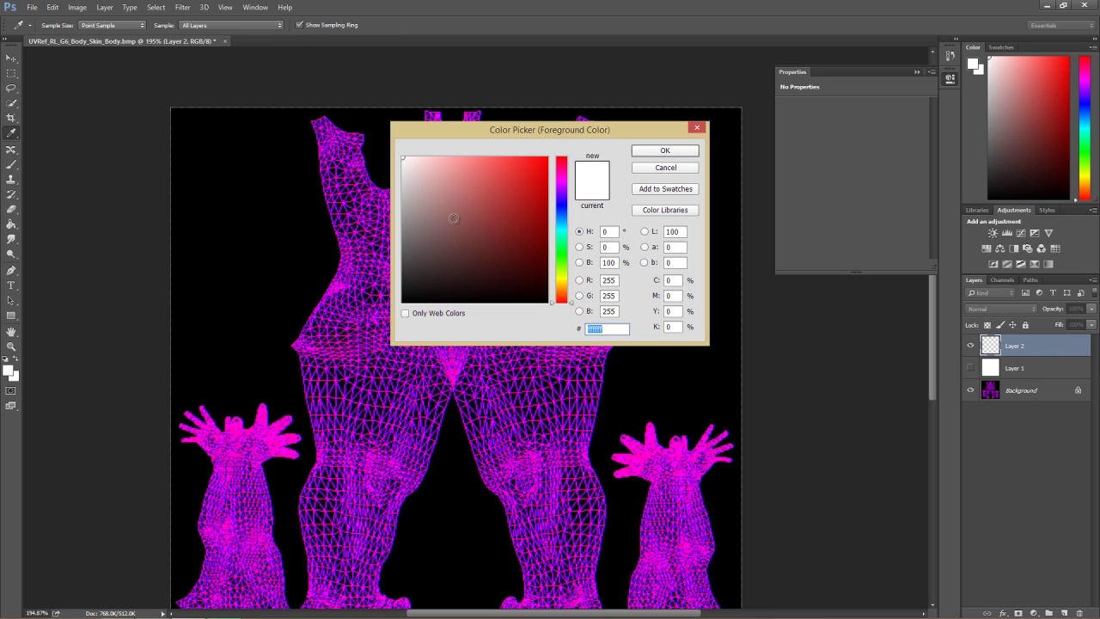
text(000000)
click(665, 150)
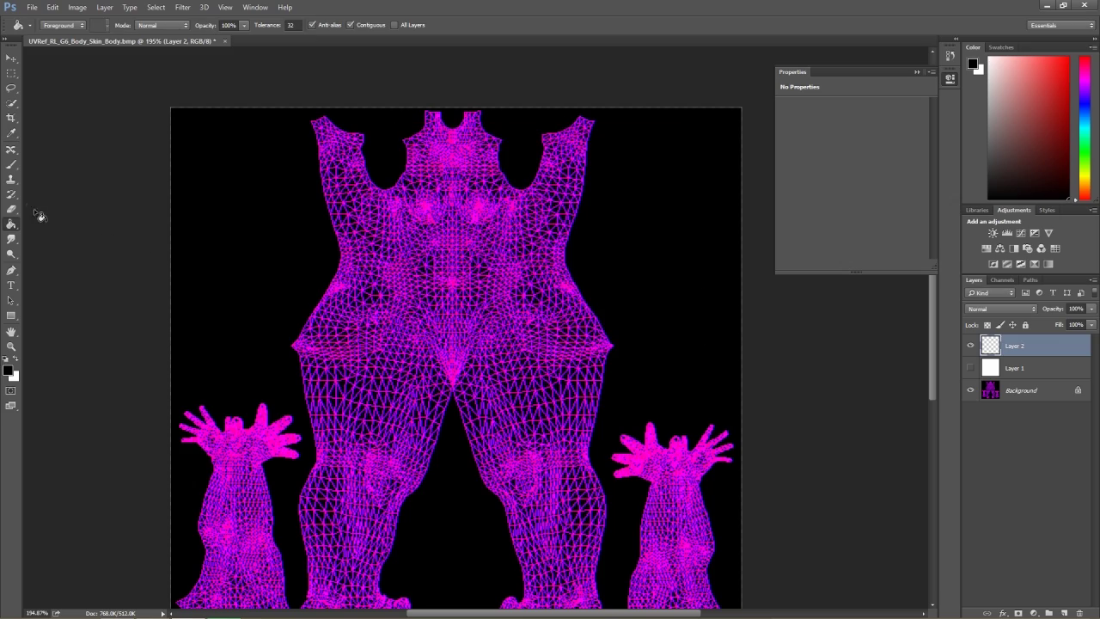
click(12, 165)
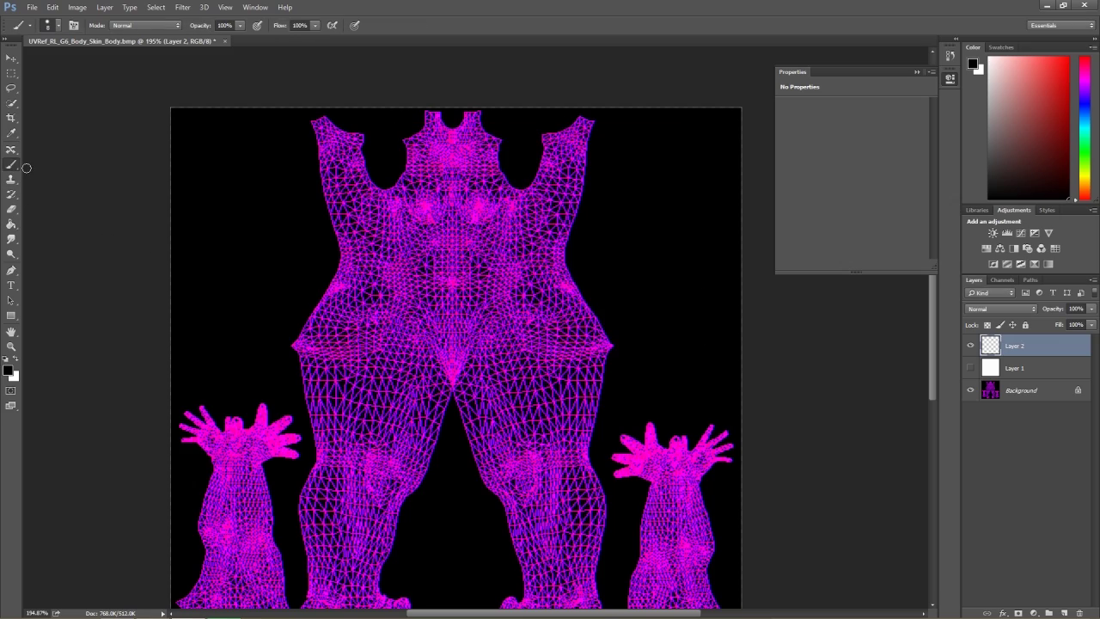
alt+scroll(484, 237, up, 5)
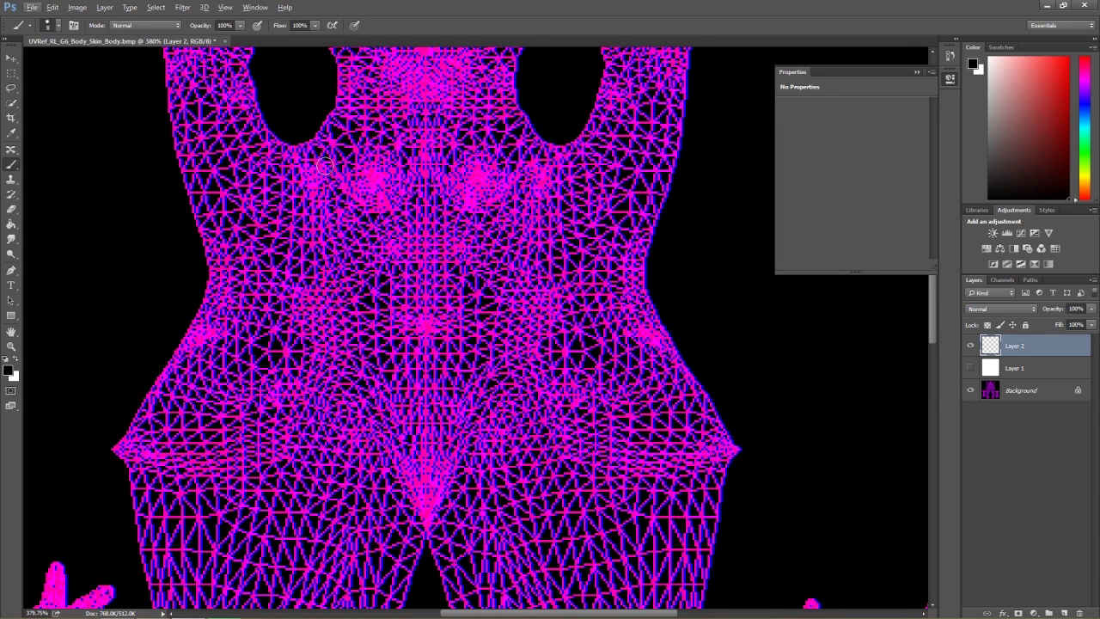
mouse_move(325, 163)
mouse_down()
mouse_move(378, 205)
mouse_move(409, 179)
mouse_move(386, 199)
mouse_move(346, 192)
mouse_up()
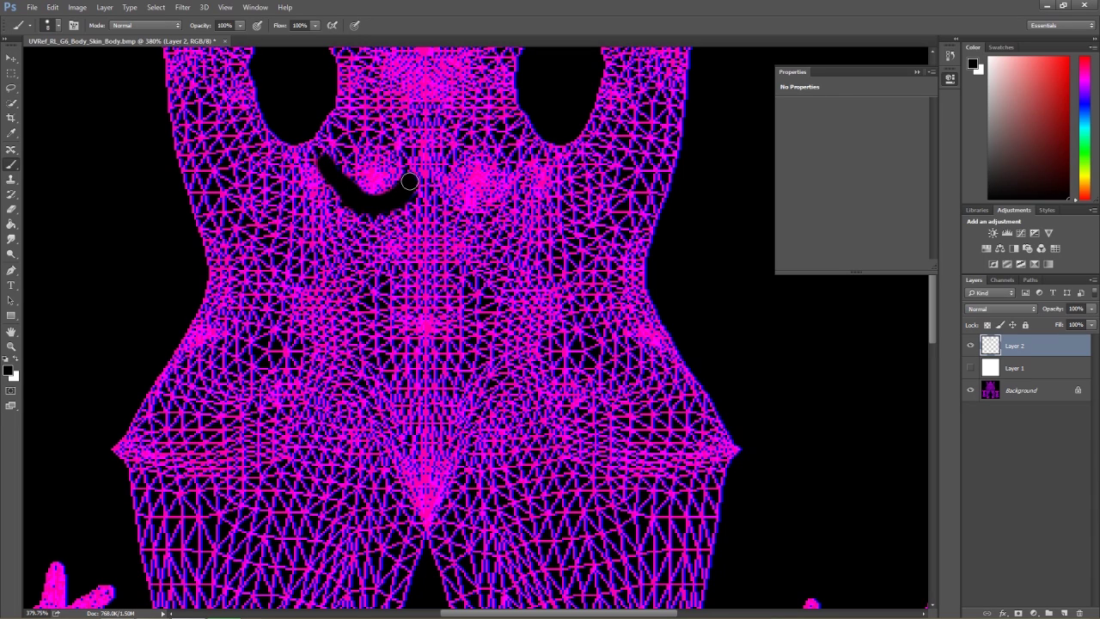
mouse_move(410, 176)
mouse_down()
mouse_move(427, 171)
mouse_move(480, 204)
mouse_move(514, 172)
mouse_move(477, 196)
mouse_move(441, 182)
mouse_move(496, 176)
mouse_move(348, 187)
mouse_move(403, 186)
mouse_move(360, 189)
mouse_up()
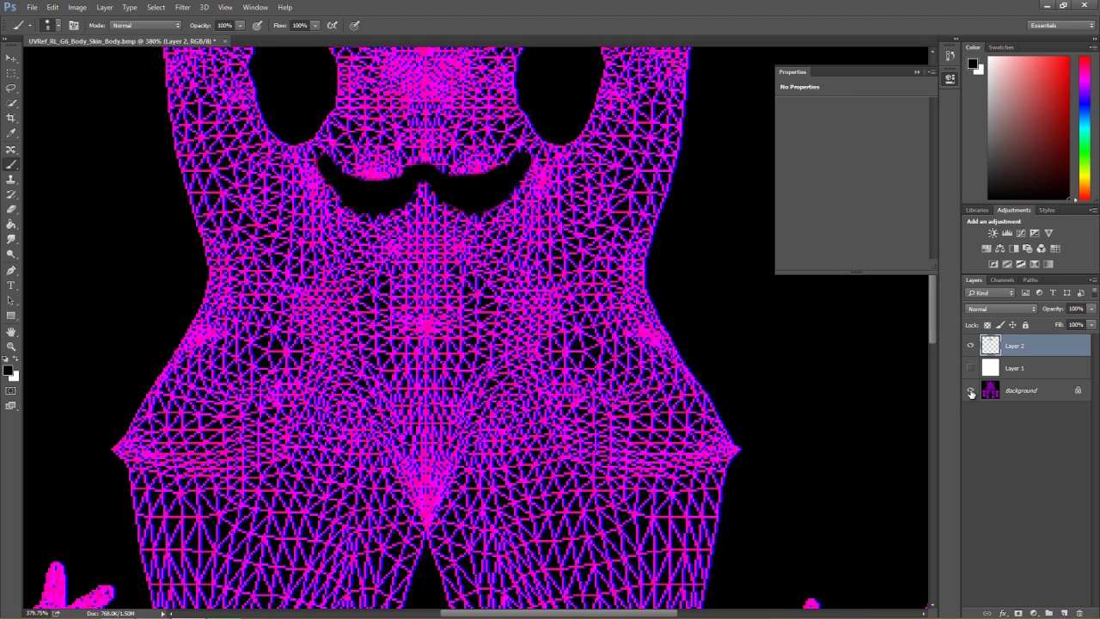
Step: Hide the UV layout background and show the white layer beneath the painted black mask
click(971, 392)
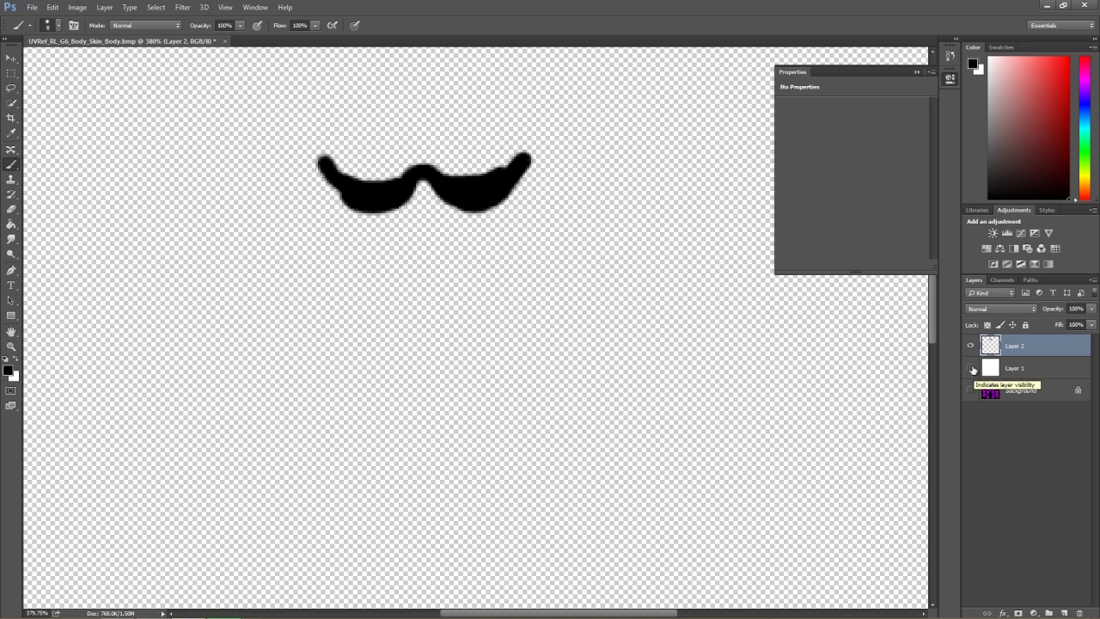
click(971, 369)
scroll(564, 345, down, 2)
scroll(562, 346, up, 2)
alt+scroll(562, 346, down, 5)
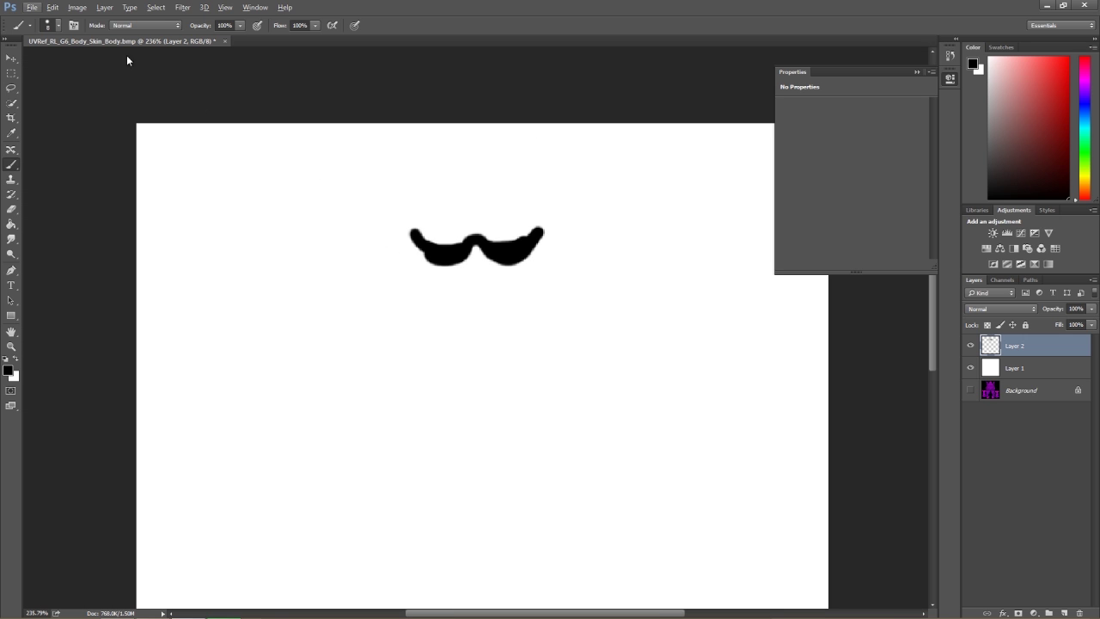
Step: Save the mask as a PNG named "awesome opacity" on the Desktop with the default PNG options
click(35, 9)
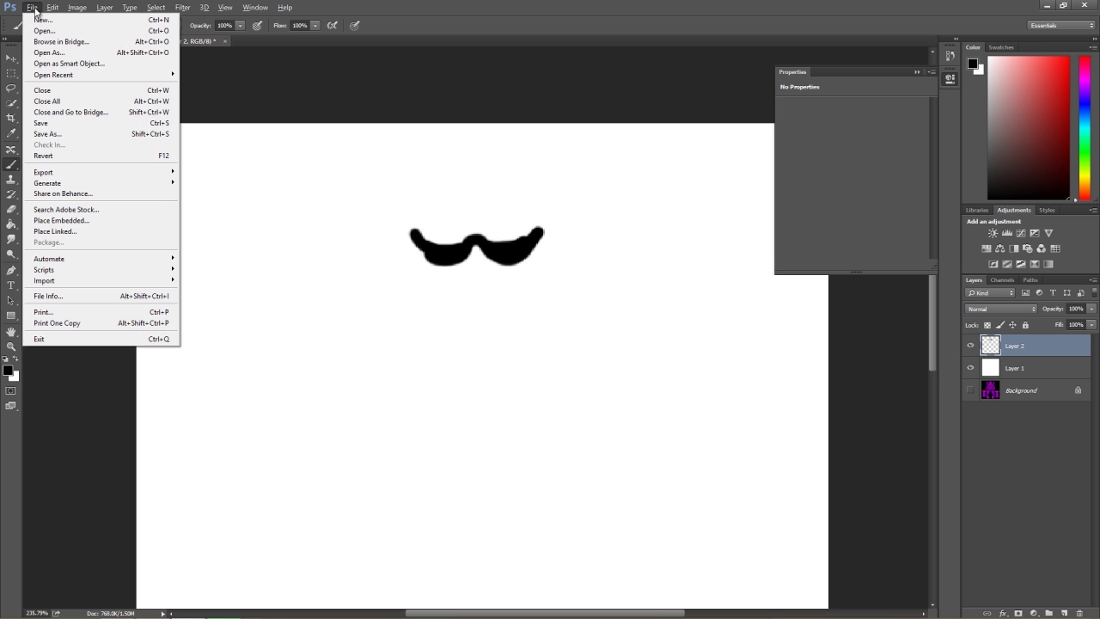
click(80, 134)
click(171, 265)
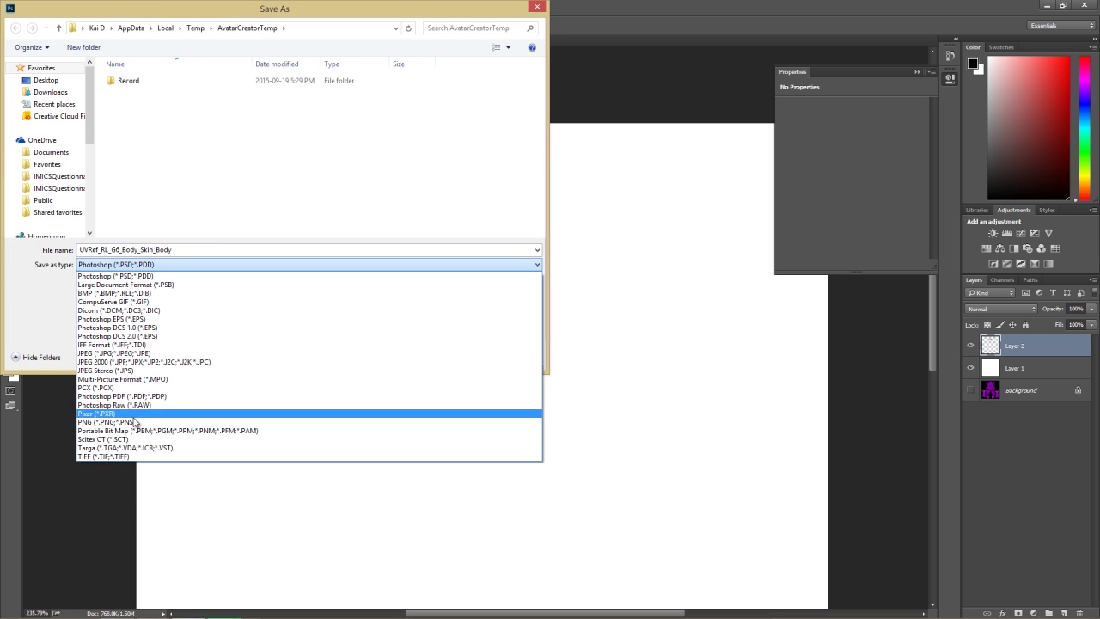
click(135, 422)
click(45, 80)
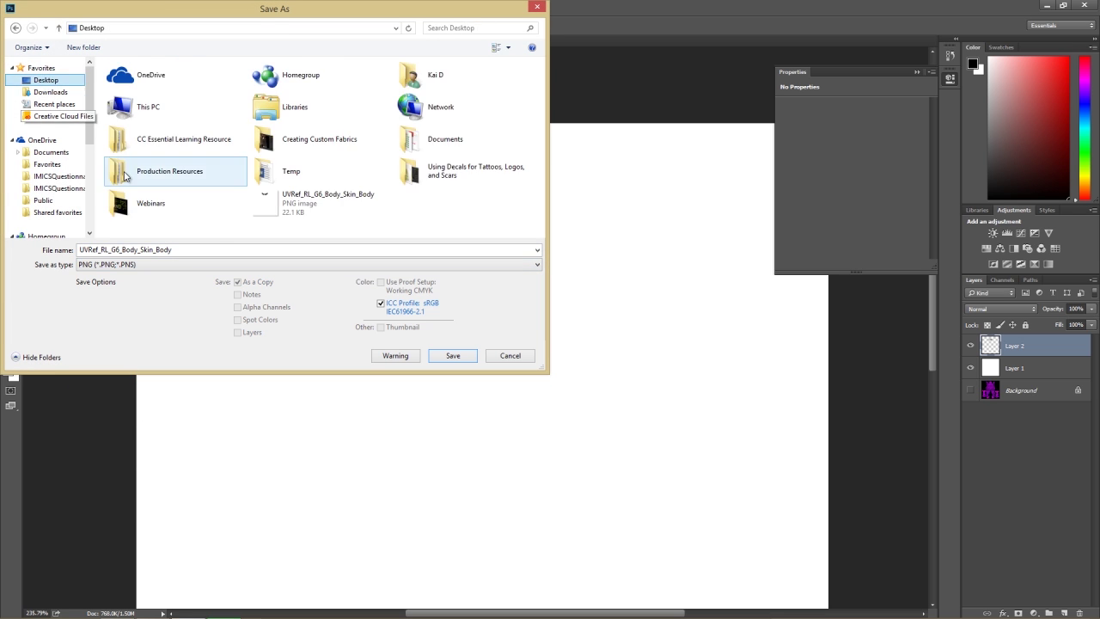
double_click(185, 249)
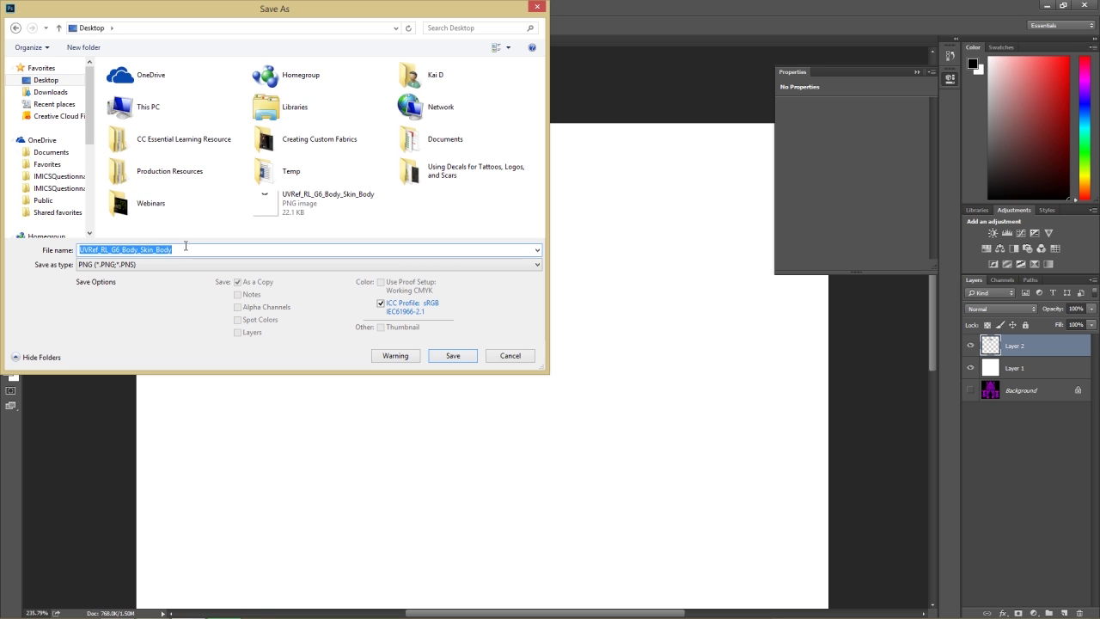
text(awesome opacity)
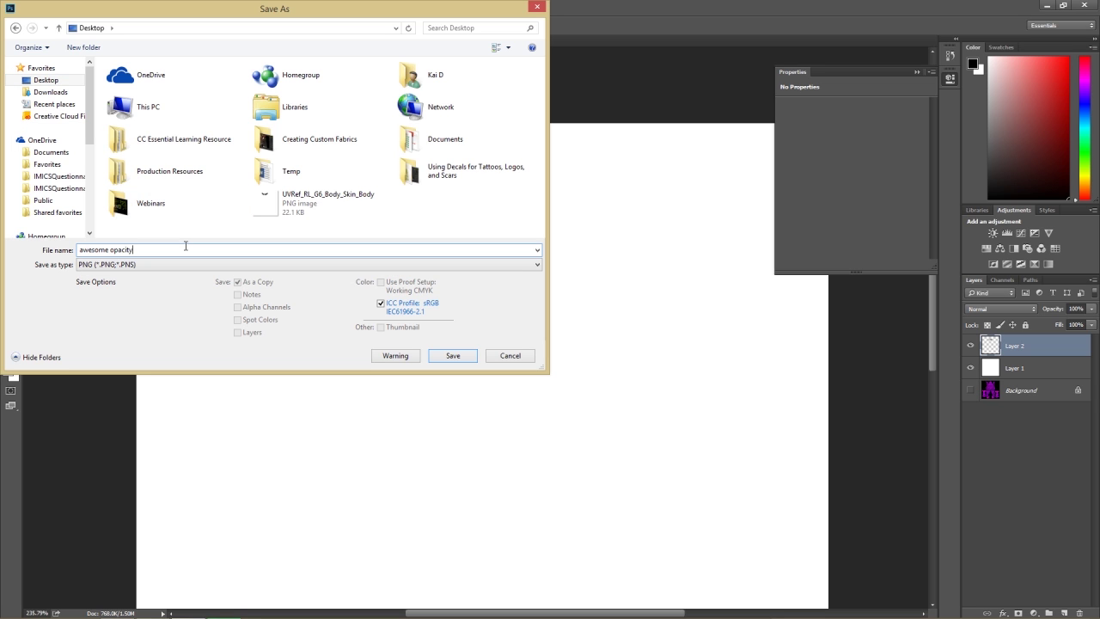
click(451, 356)
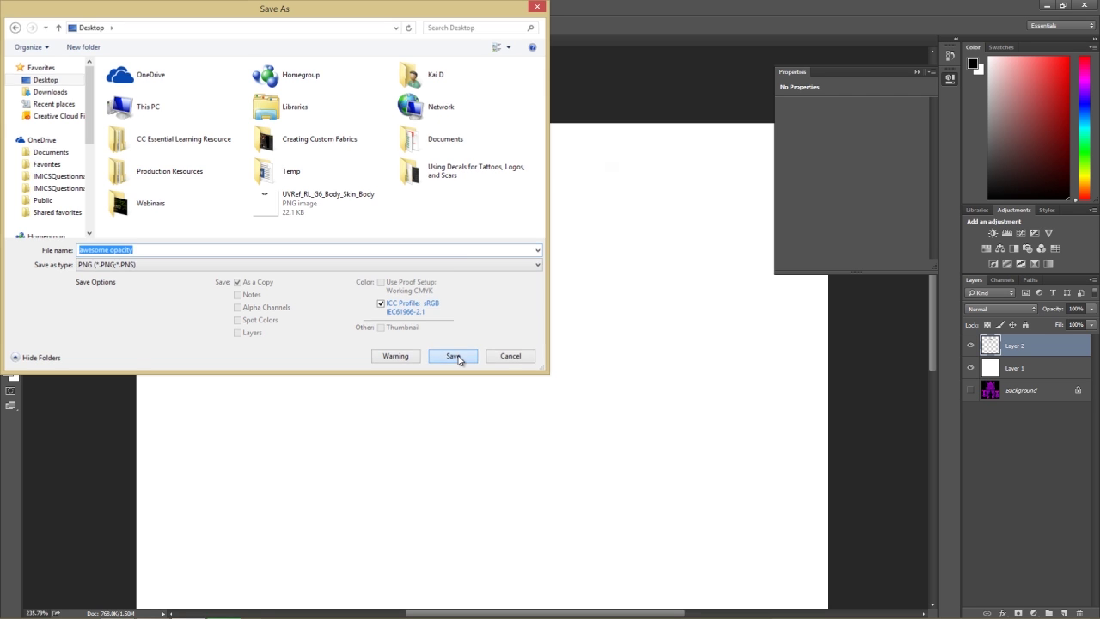
click(598, 192)
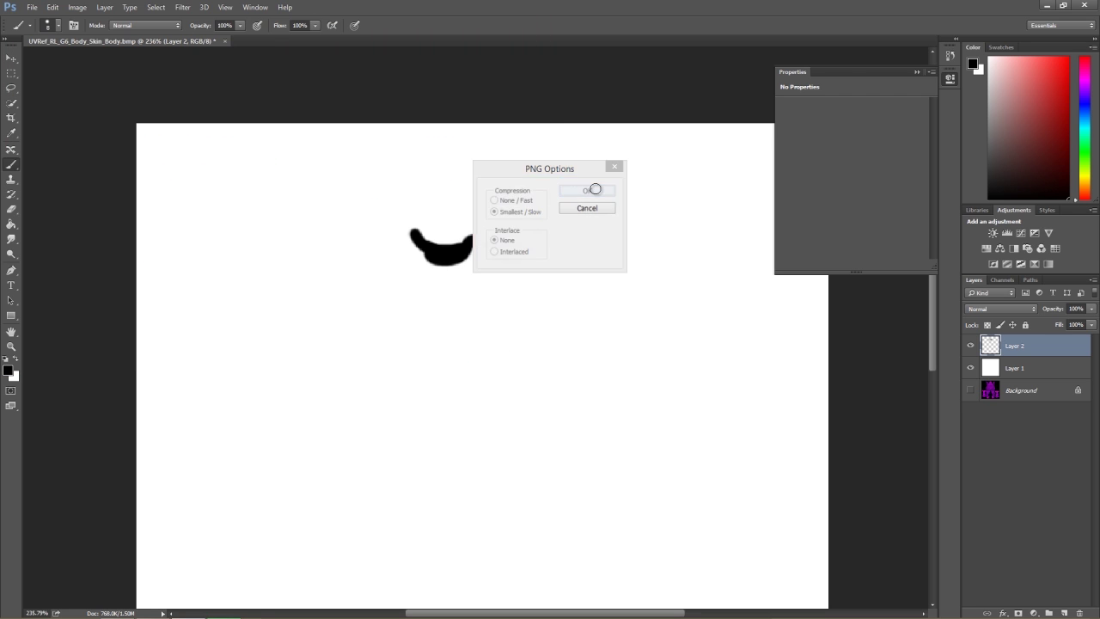
Step: Quit Photoshop without saving the UV document and return to the dressed character's chest in Character Creator
click(1086, 5)
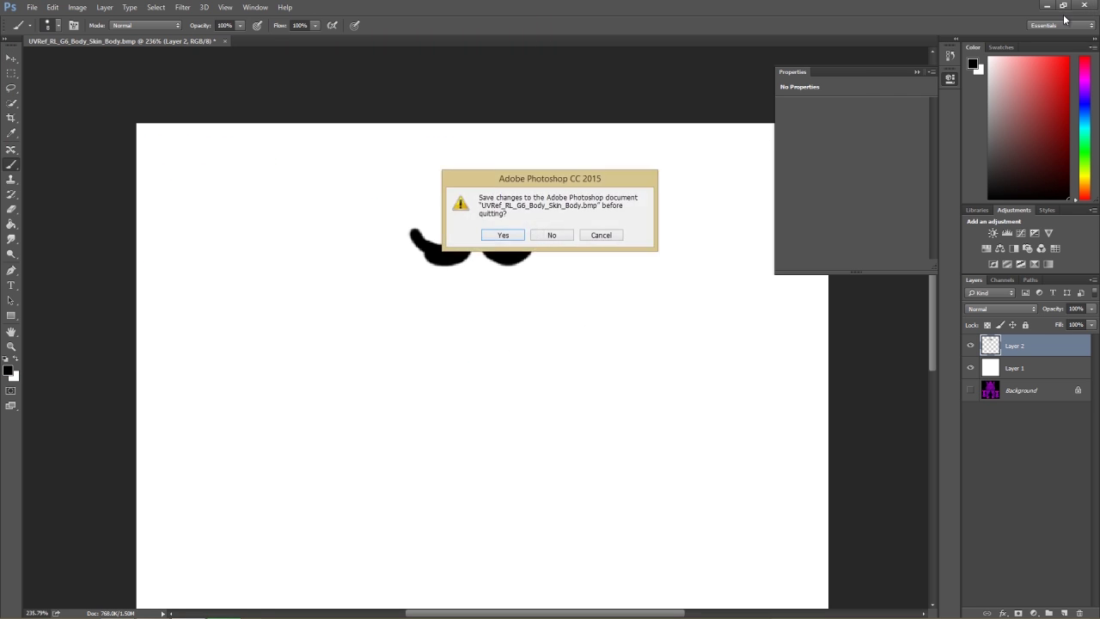
click(554, 232)
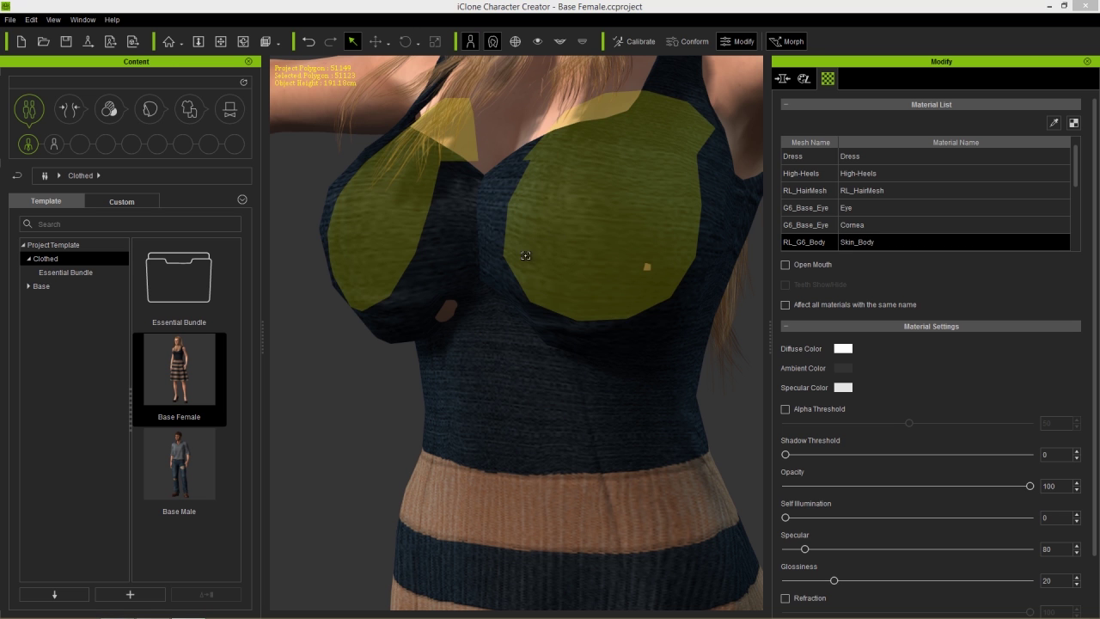
middle_drag(533, 291, 467, 305)
right_drag(466, 306, 508, 312)
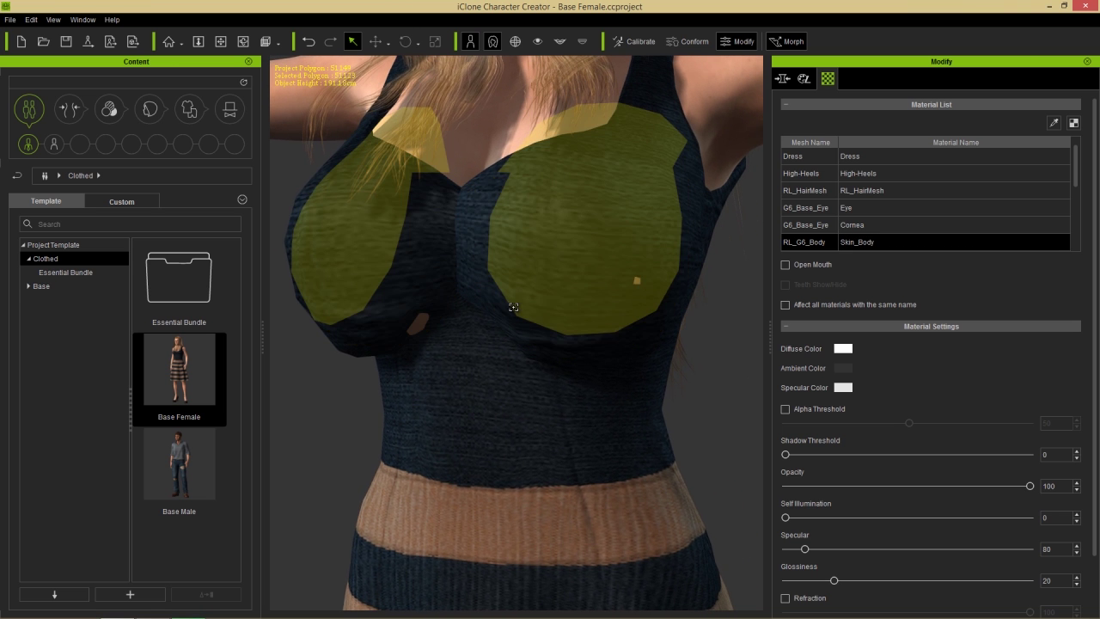
Step: Activate the Appearance Editor for the actor and open the Body Opacity settings under Skin_Body's Misc group
click(805, 79)
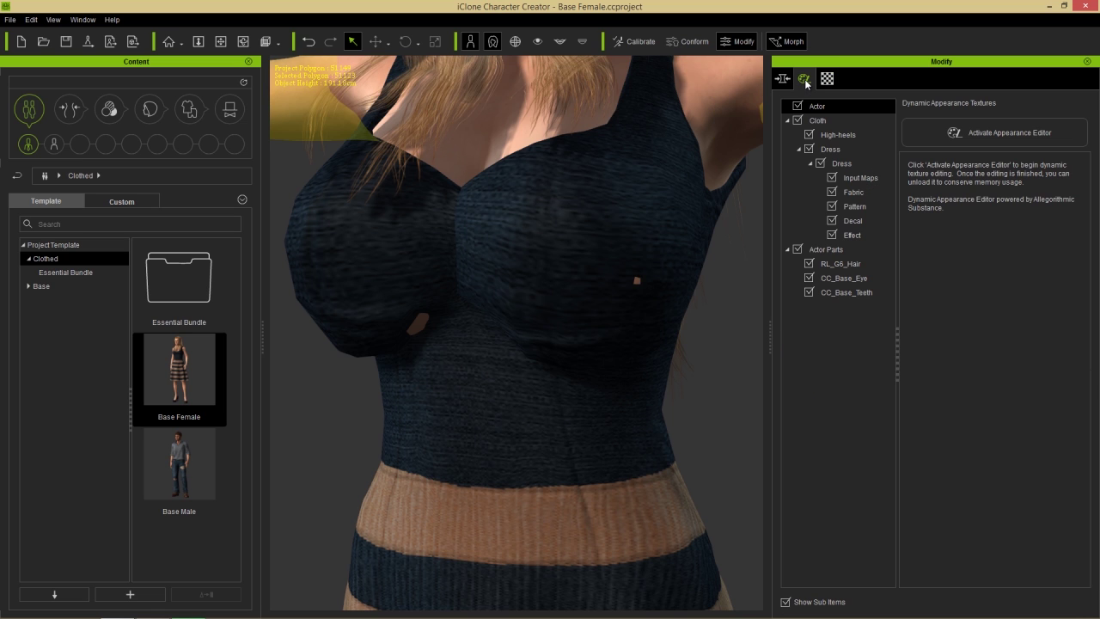
click(980, 132)
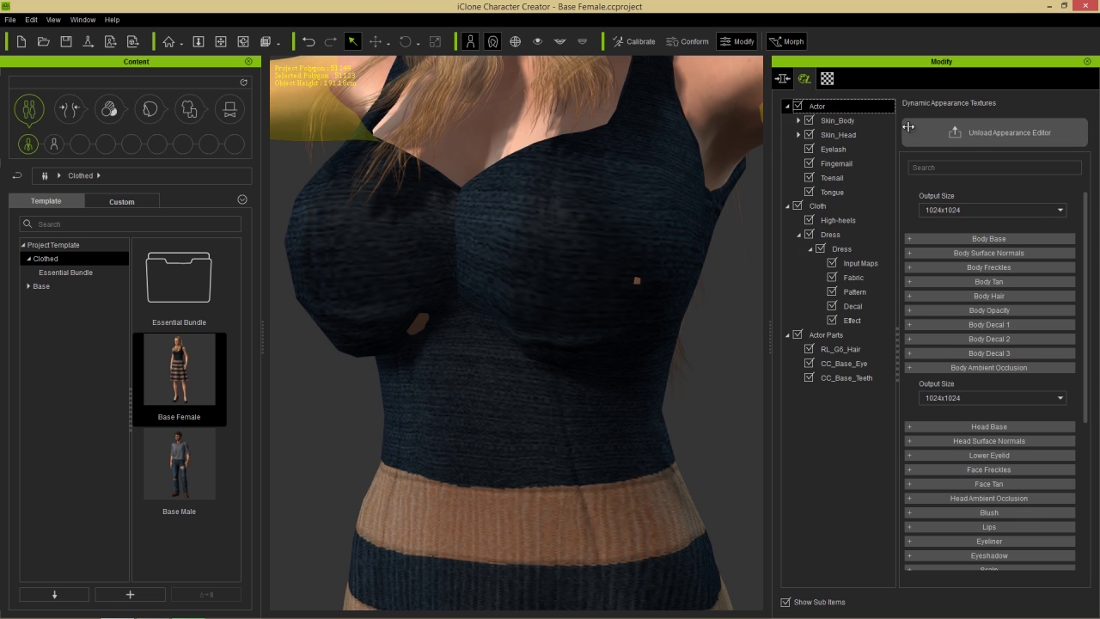
click(835, 122)
click(799, 120)
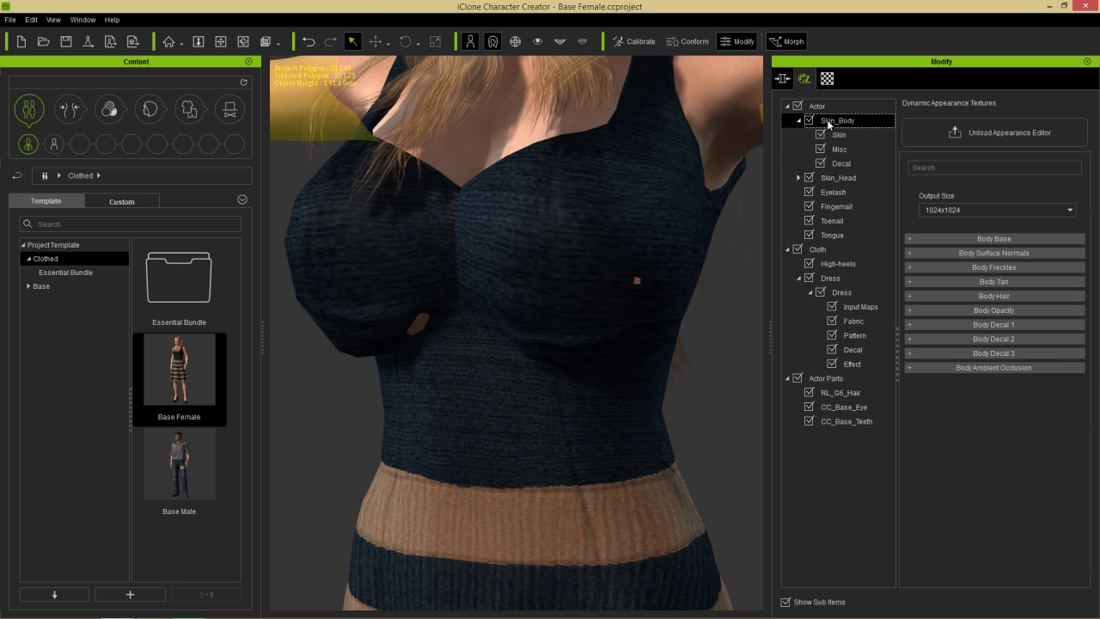
click(839, 151)
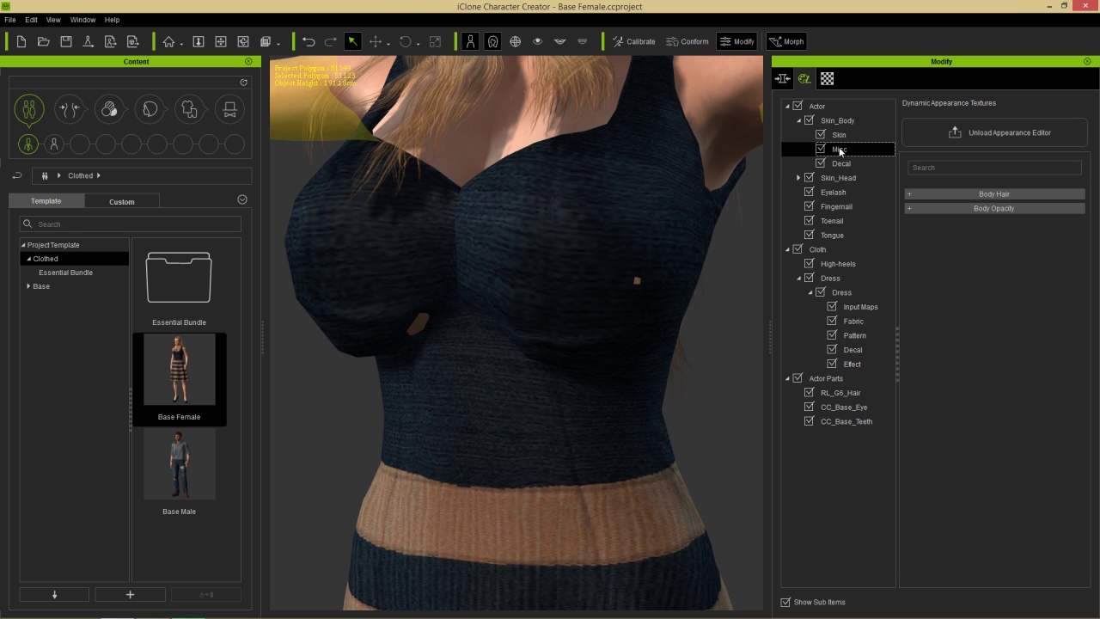
click(943, 209)
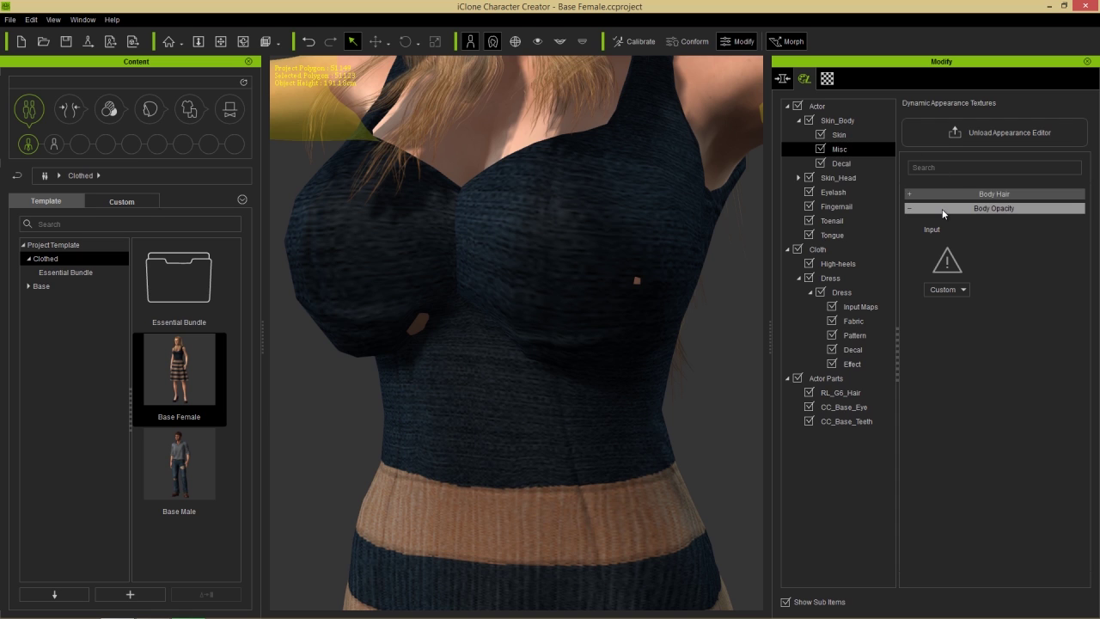
Step: Load the "awesome opacity" PNG from the Desktop as the Body Opacity input map
click(947, 261)
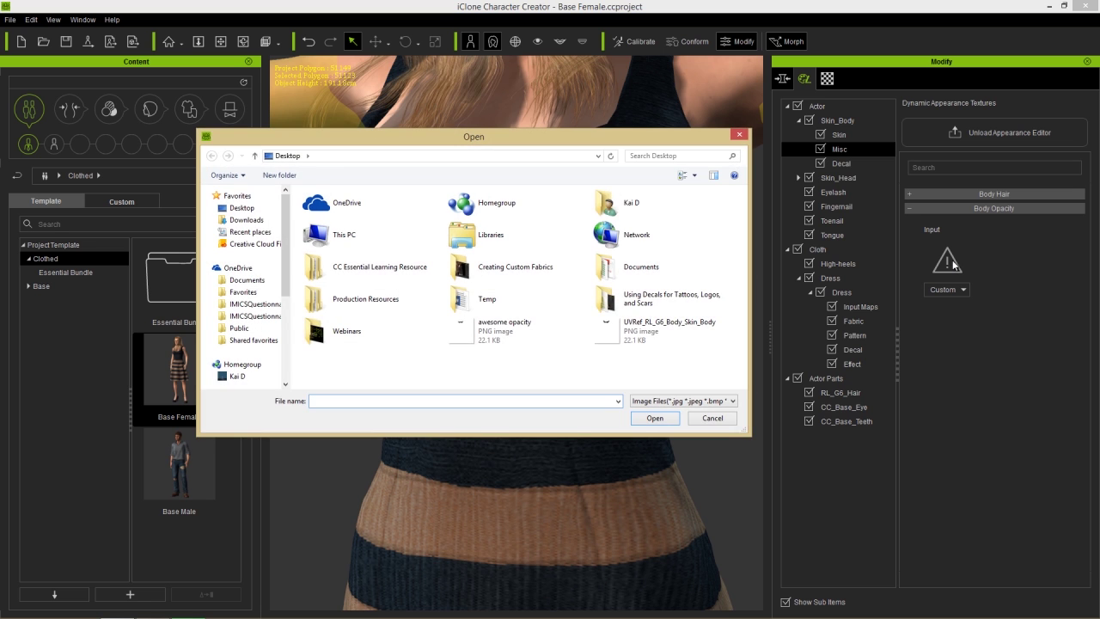
double_click(505, 326)
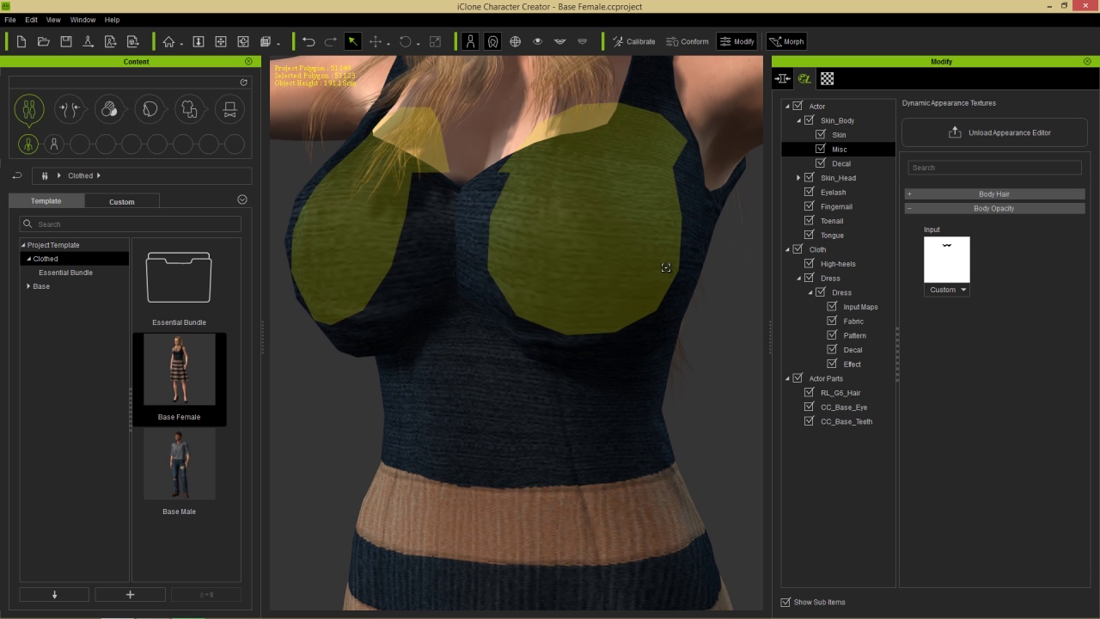
Step: Delete the dress temporarily and inspect the chest skin masked by the opacity map from several angles
click(831, 278)
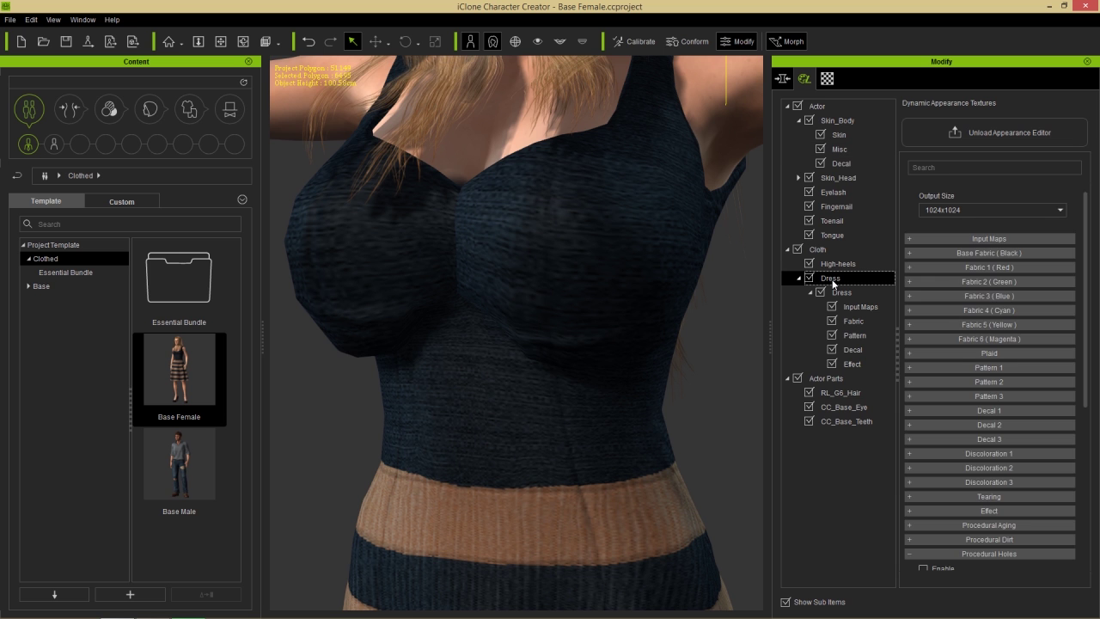
key(Delete)
right_drag(522, 393, 746, 398)
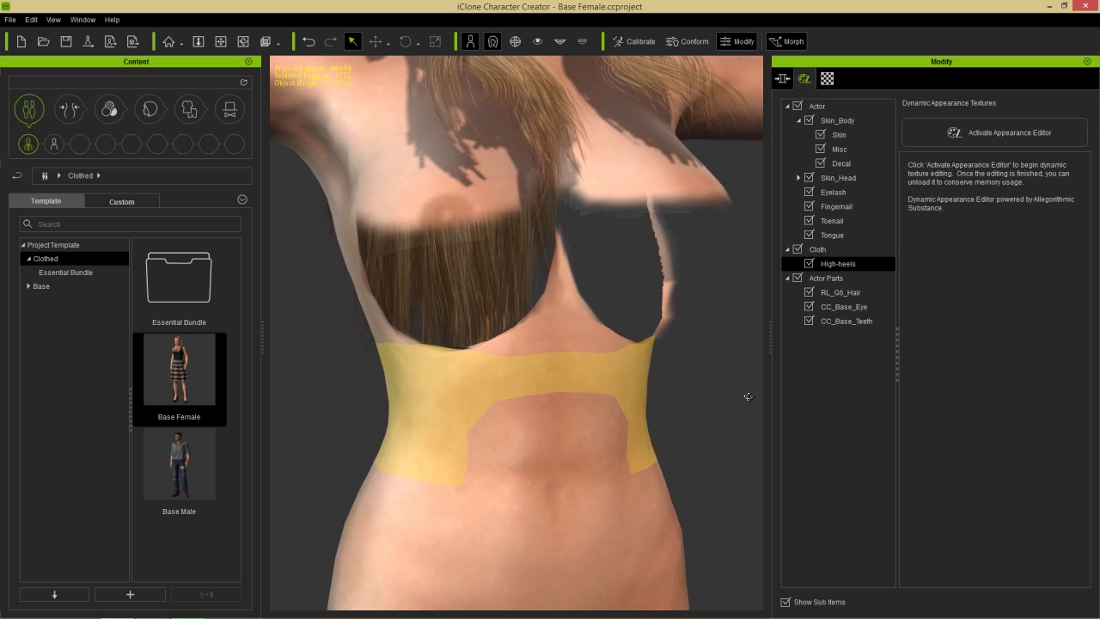
right_drag(533, 374, 363, 378)
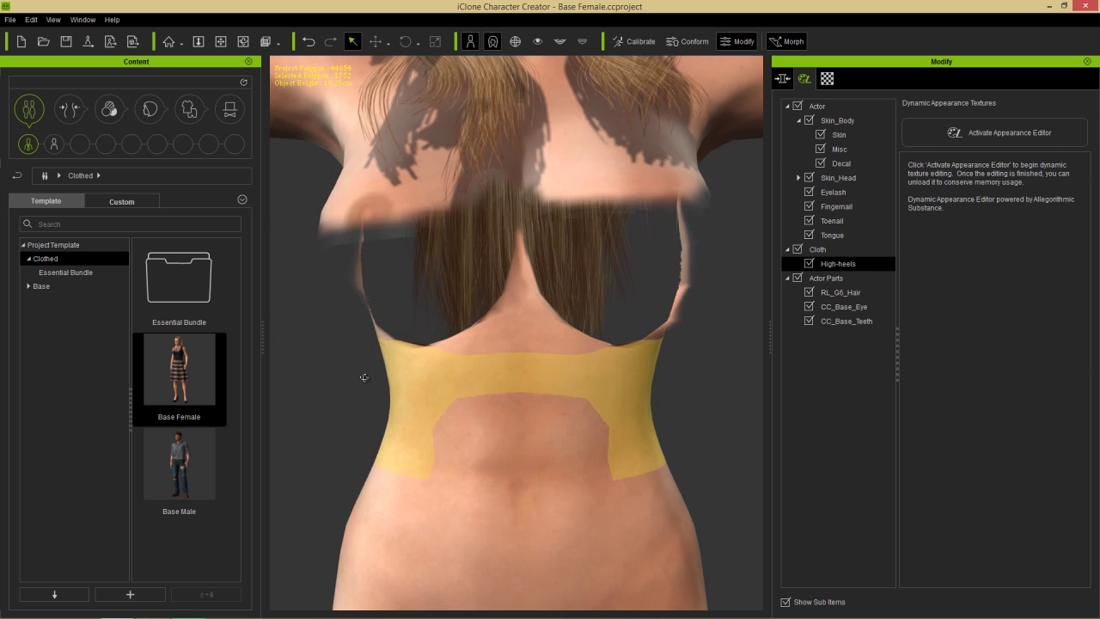
right_drag(648, 351, 545, 376)
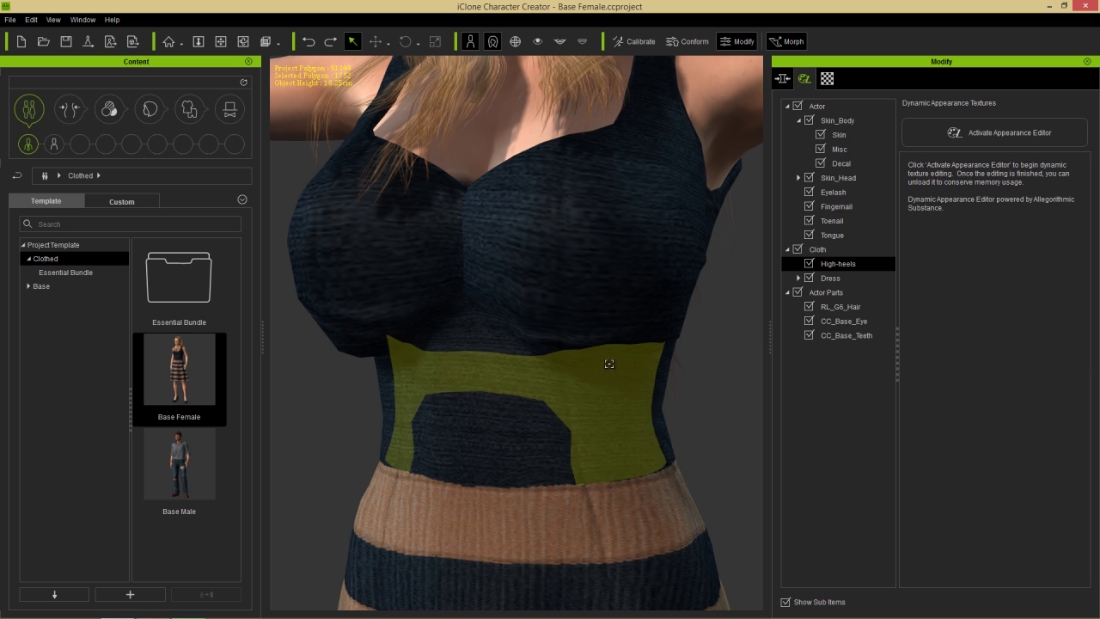
Step: Select the restored dress, refit it to the body and view the chest from the side
click(830, 278)
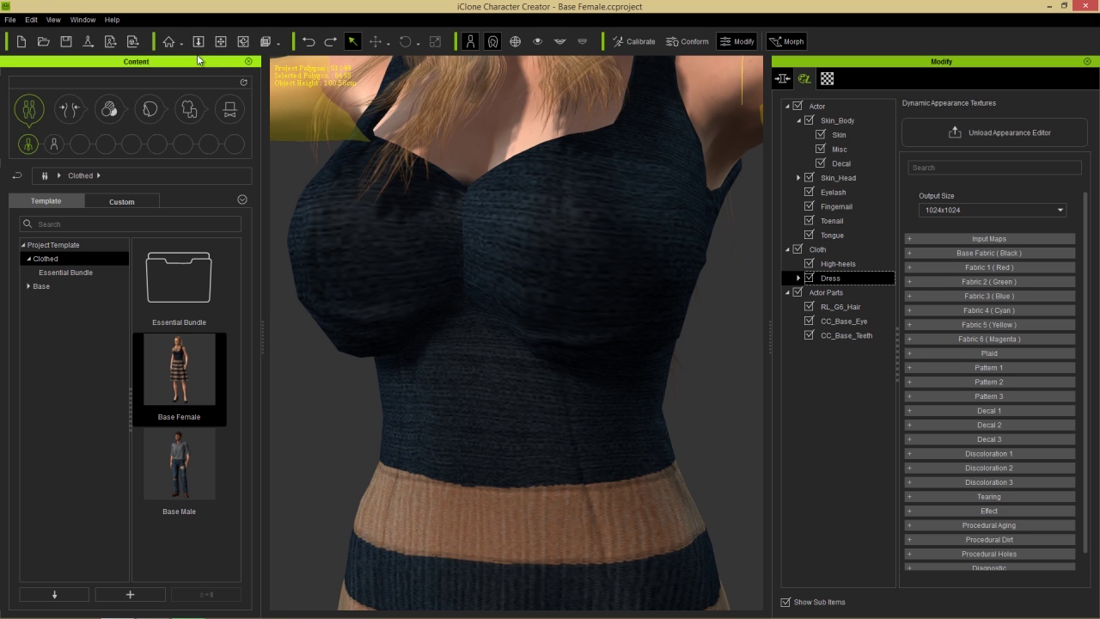
click(31, 19)
click(70, 187)
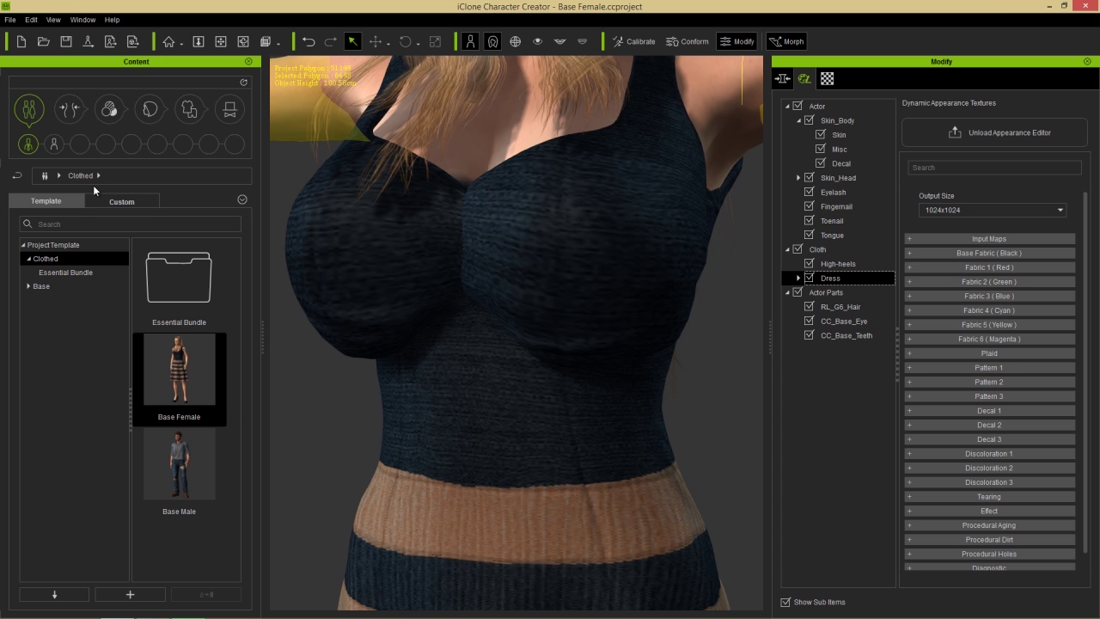
right_drag(406, 317, 732, 321)
scroll(648, 268, down, 3)
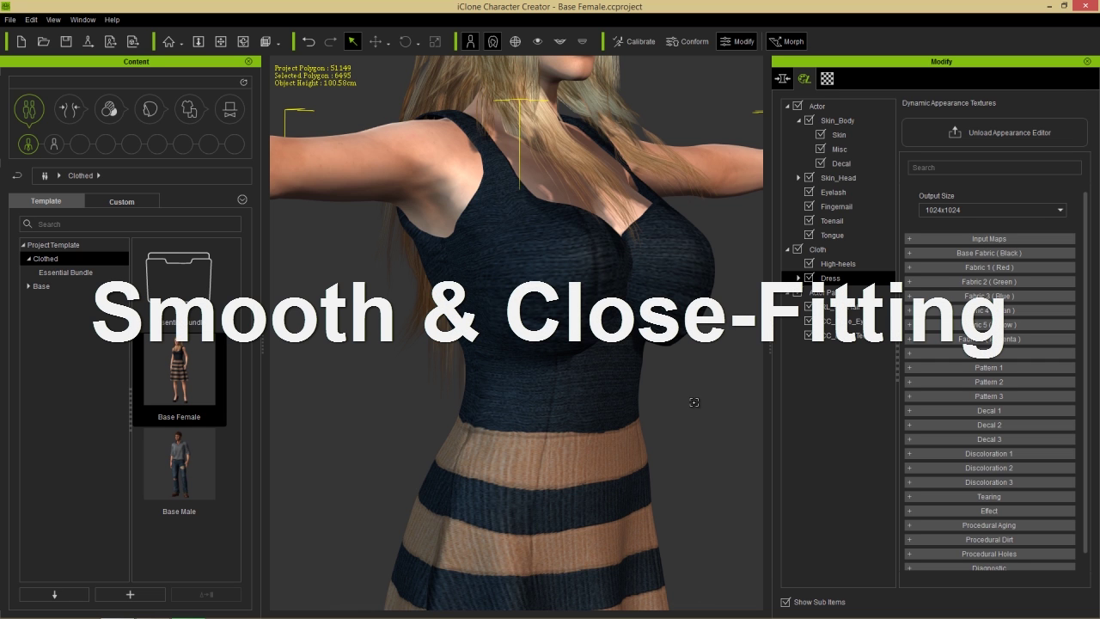
Step: Load the clothed Base Male project template and frame the character's upper body
double_click(180, 460)
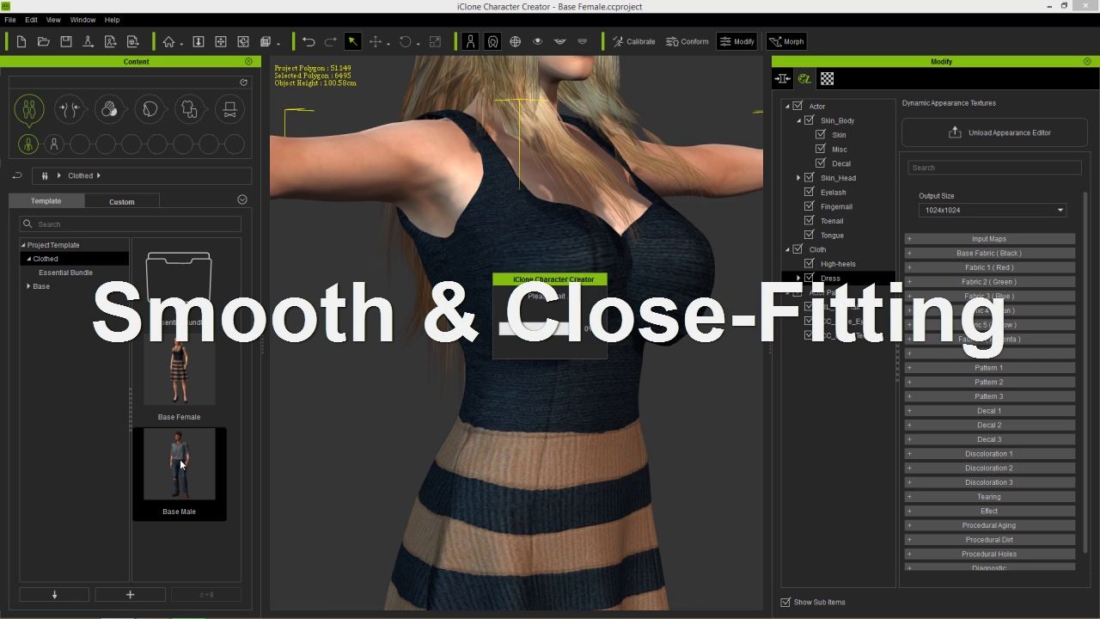
click(584, 341)
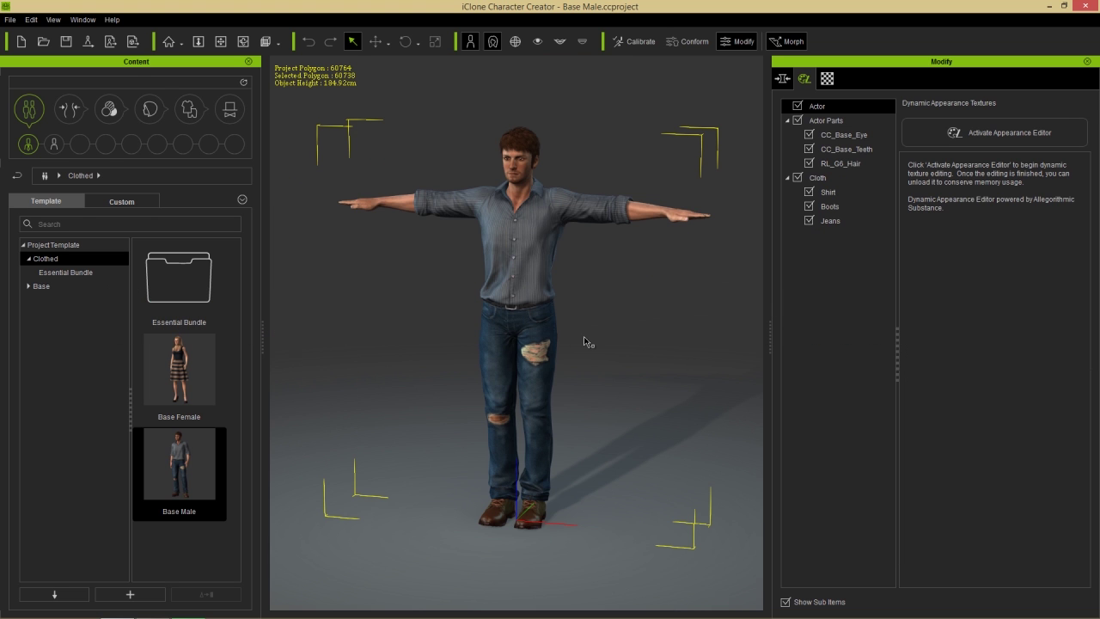
scroll(582, 290, up, 10)
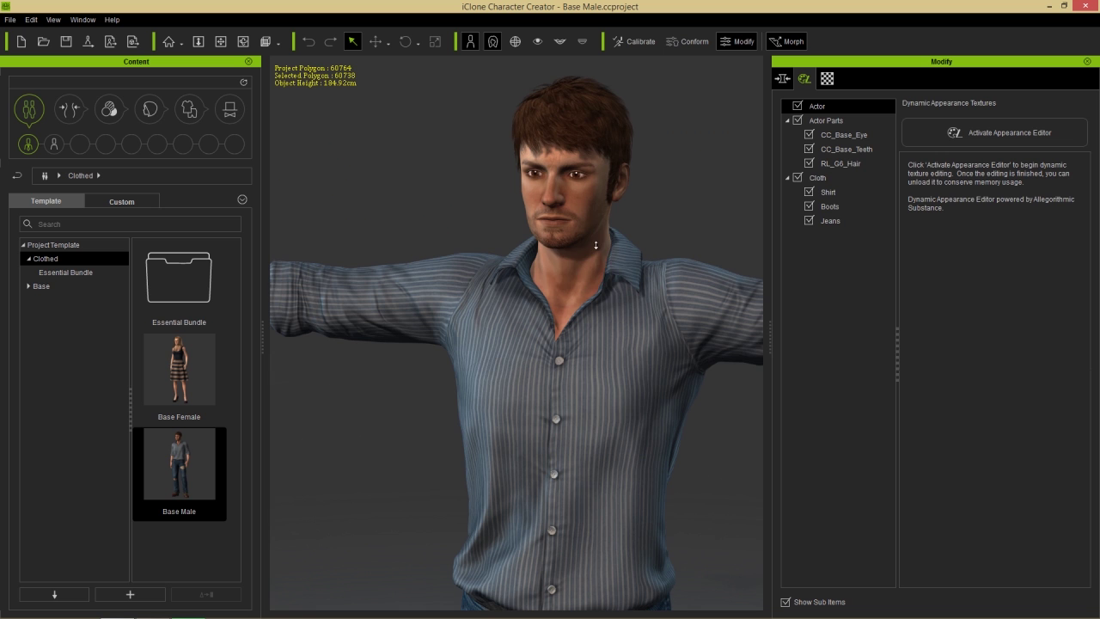
right_drag(633, 386, 605, 354)
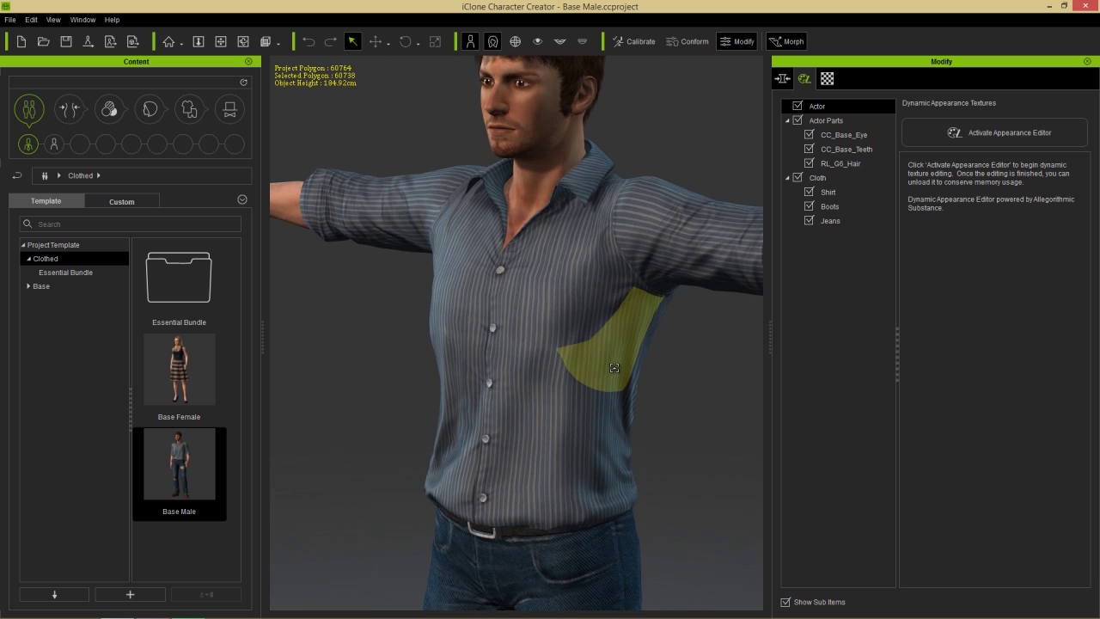
Step: Apply the Strong Male body morph template to the male character
click(69, 108)
drag(233, 310, 226, 490)
double_click(189, 526)
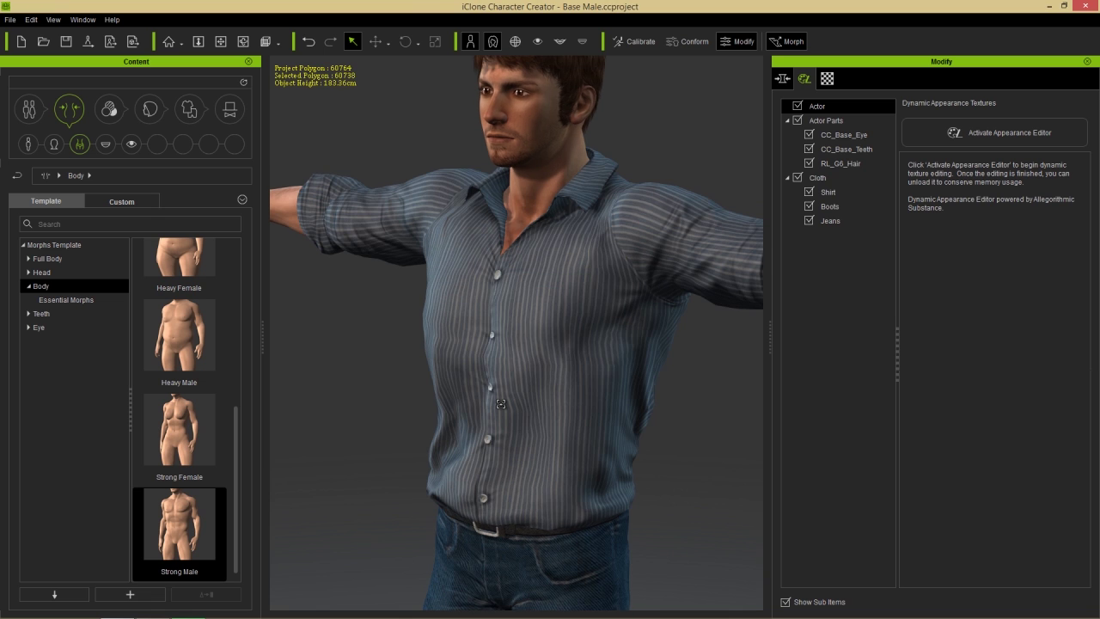
Step: Among the actor's currently used morphs, set Bodybuilder to 74 and Fitness to 80
click(785, 79)
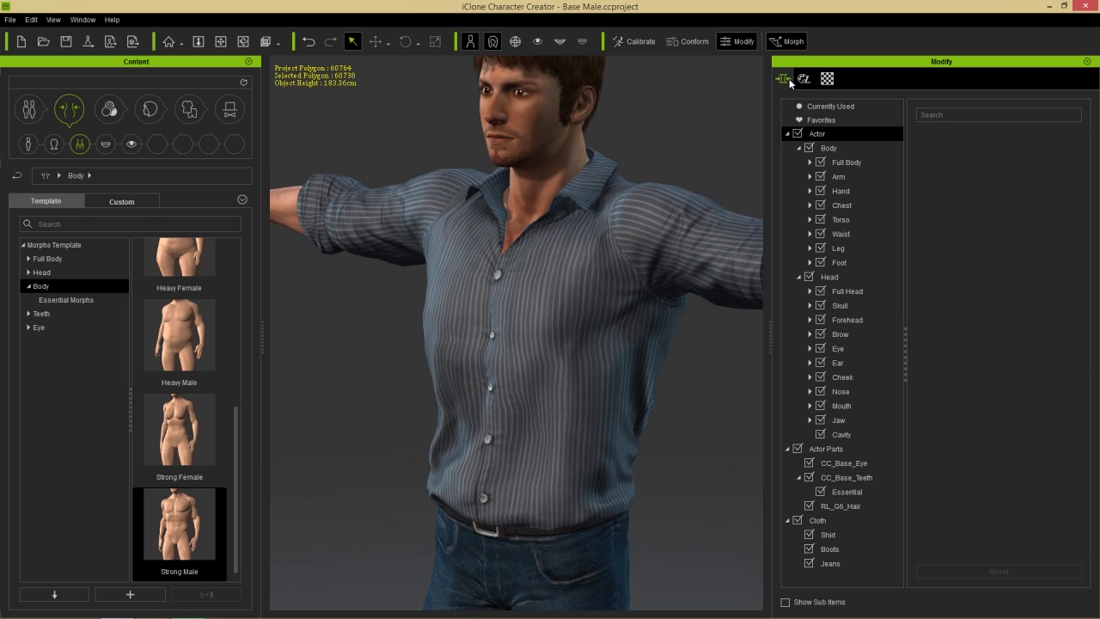
click(846, 107)
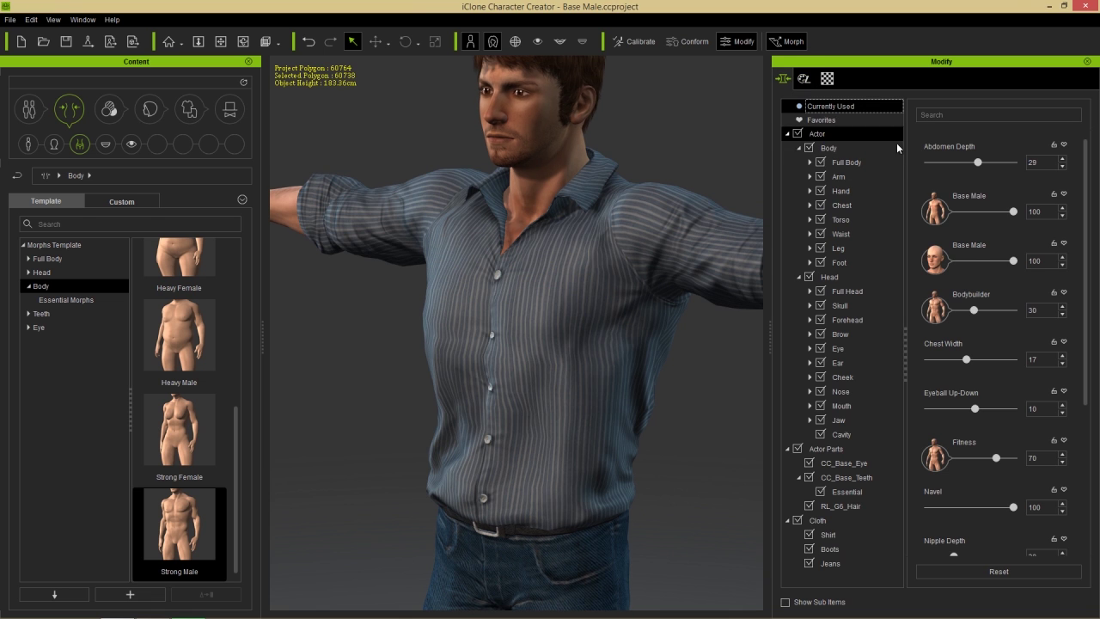
drag(977, 313, 1002, 311)
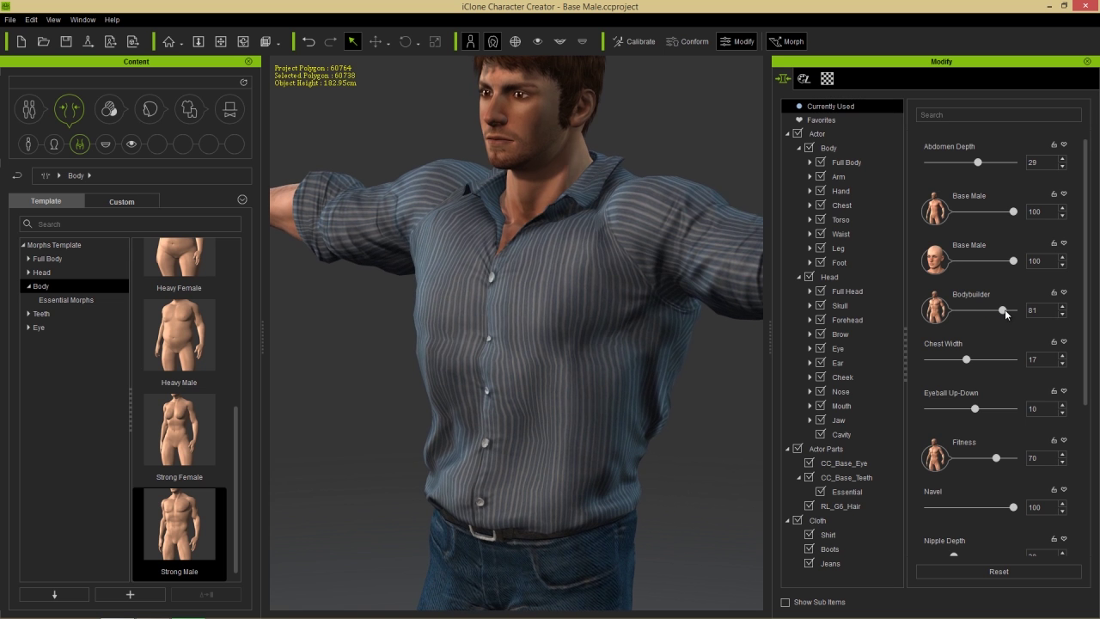
scroll(608, 330, up, 2)
right_drag(609, 330, 352, 413)
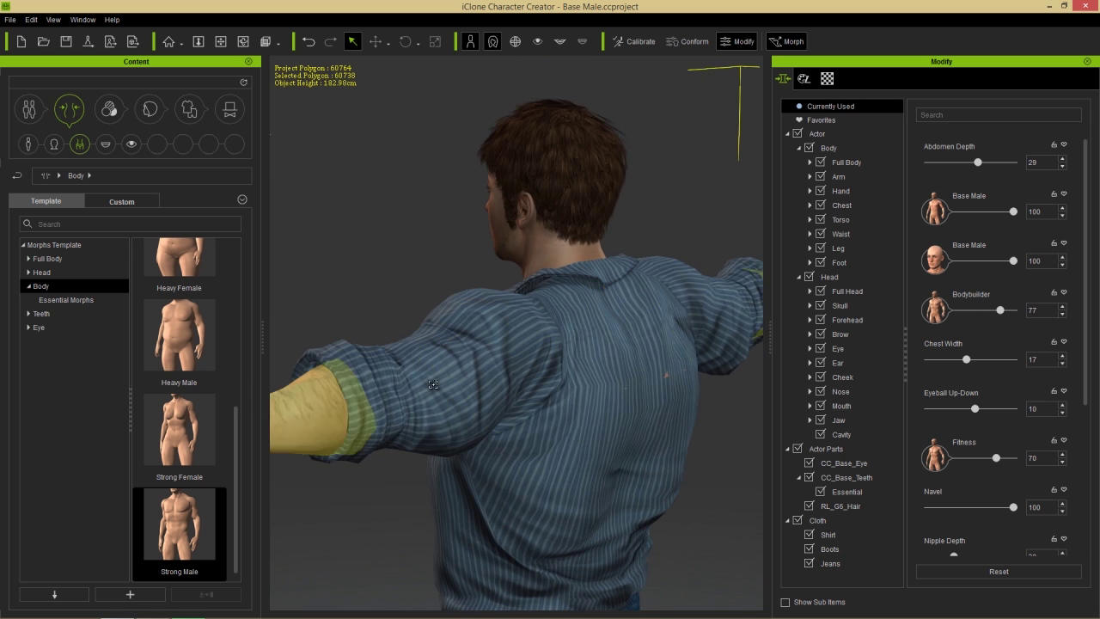
right_drag(687, 391, 646, 389)
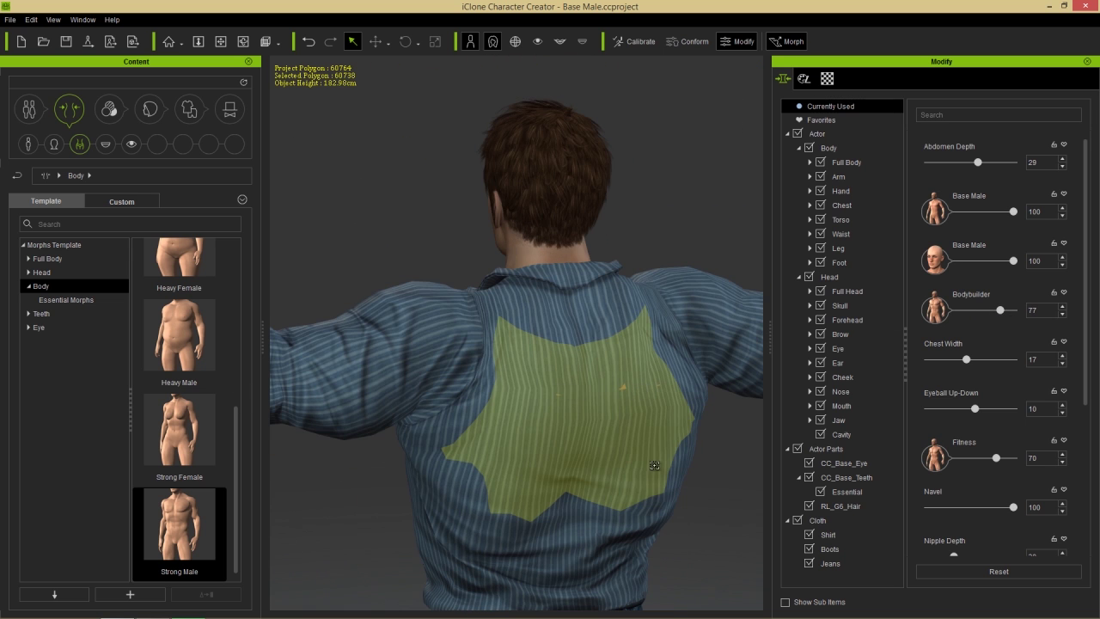
mouse_move(998, 309)
mouse_down()
mouse_move(1010, 309)
mouse_move(984, 316)
mouse_move(997, 308)
mouse_up()
mouse_move(996, 460)
mouse_down()
mouse_move(1015, 461)
mouse_move(1001, 465)
mouse_up()
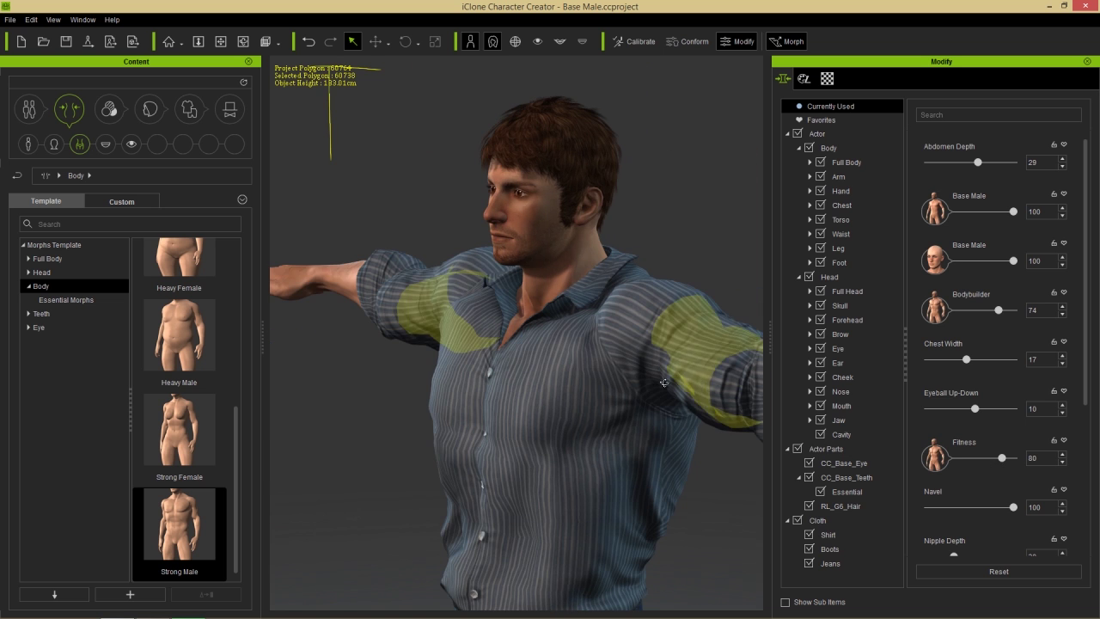
Step: Select the shirt and calculate its collision in Conform Clothing with the existing settings
right_drag(691, 404, 548, 364)
scroll(547, 363, up, 2)
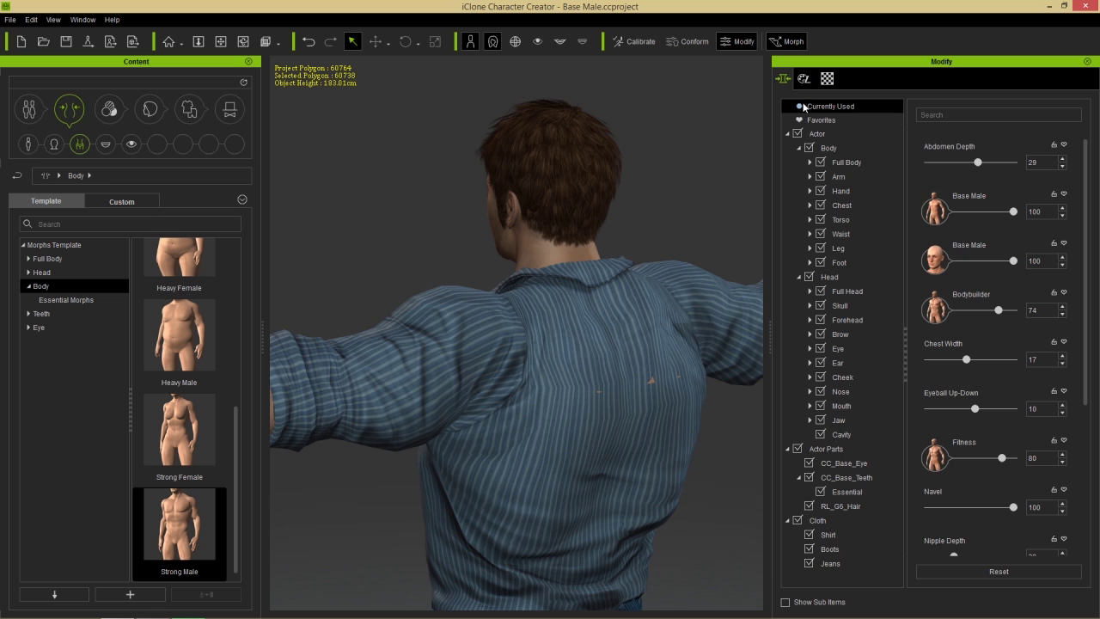
click(787, 134)
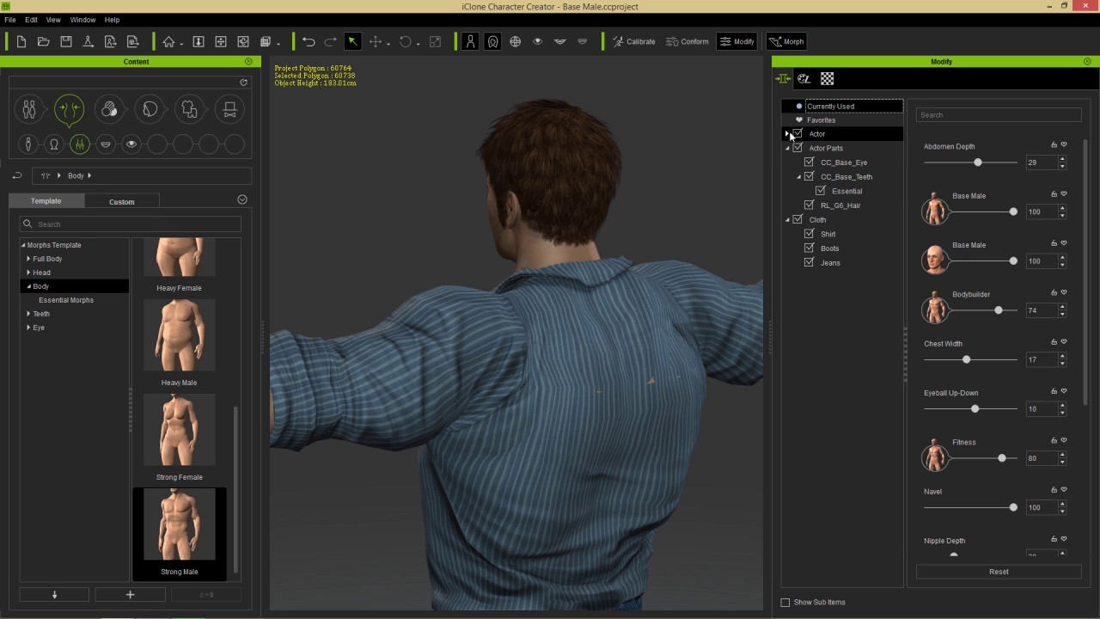
click(825, 235)
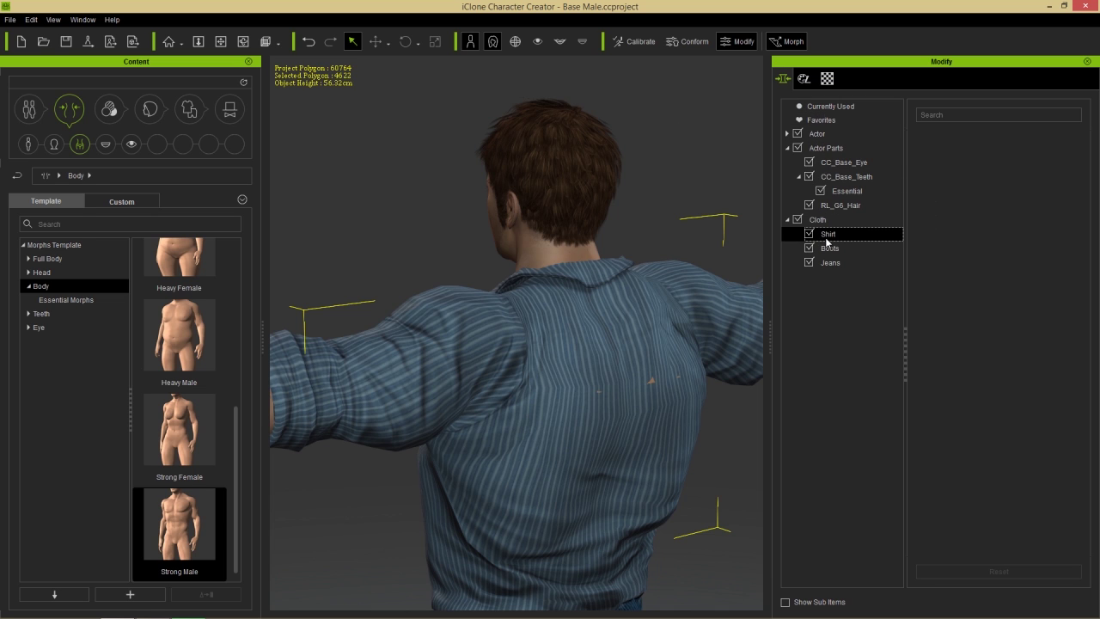
click(688, 41)
click(232, 262)
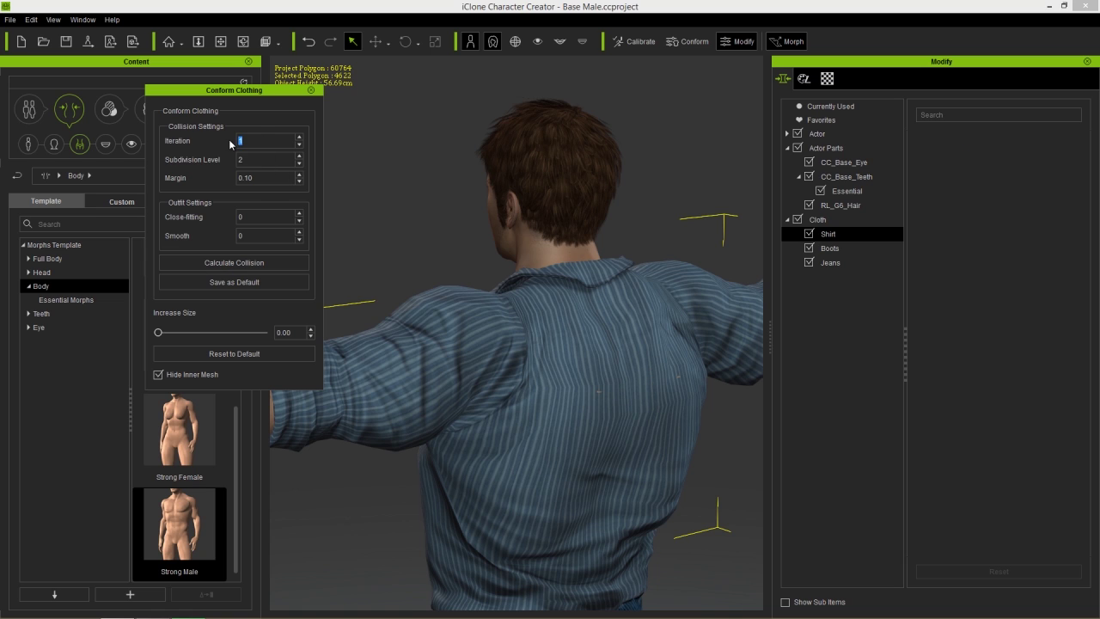
Step: Set the collision Iteration to 2 and Subdivision Level to 3, and recalculate the shirt's collision
text(2)
key(Tab)
text(3)
click(250, 261)
Step: Set the outfit's Smooth value to 5 and recalculate the shirt's collision
middle_drag(435, 503, 440, 460)
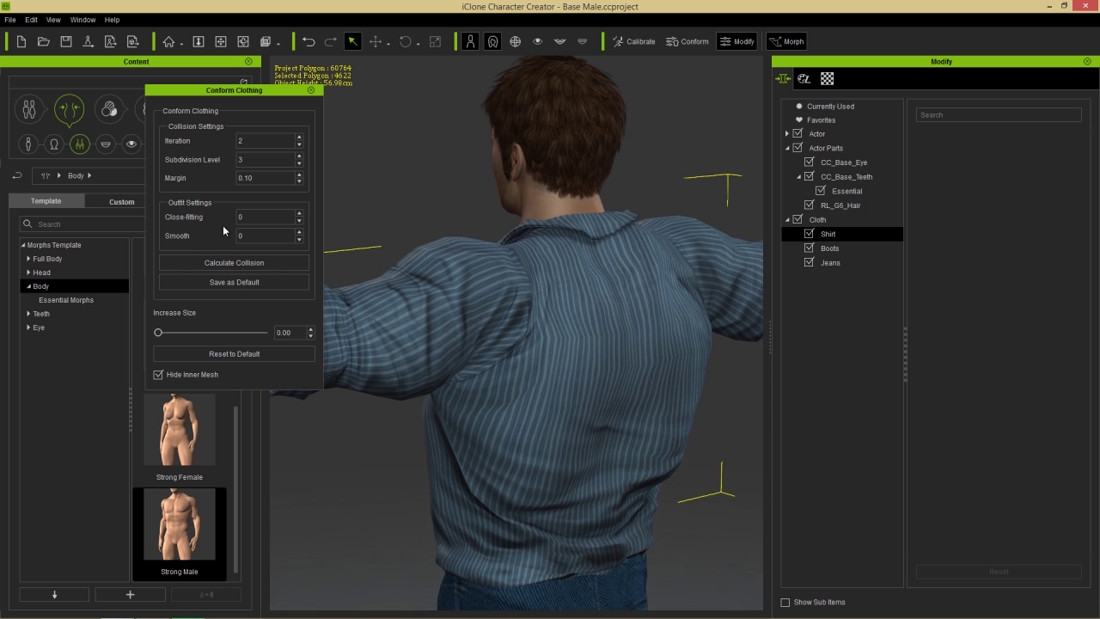
right_drag(357, 468, 447, 464)
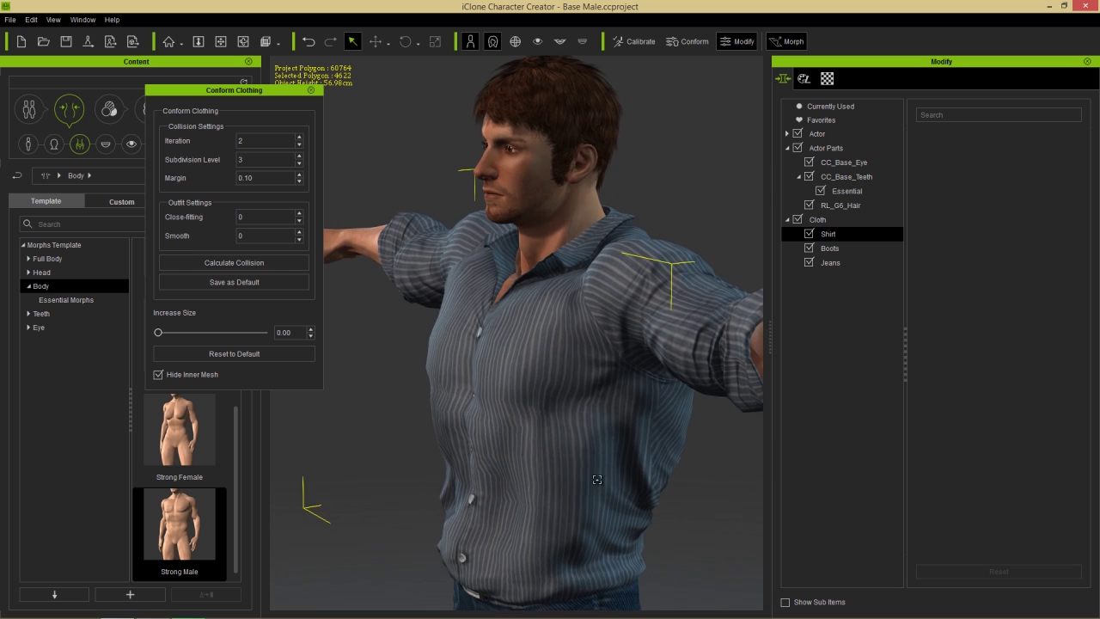
scroll(551, 411, up, 3)
middle_drag(551, 410, 537, 396)
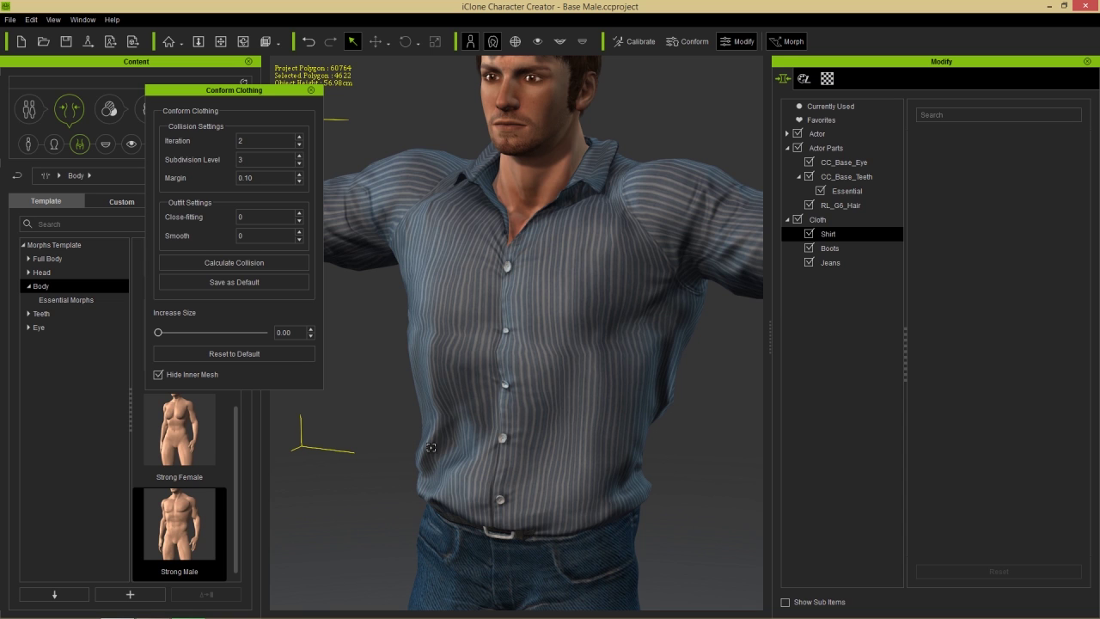
middle_drag(644, 332, 643, 353)
right_drag(656, 397, 631, 366)
middle_drag(600, 440, 617, 396)
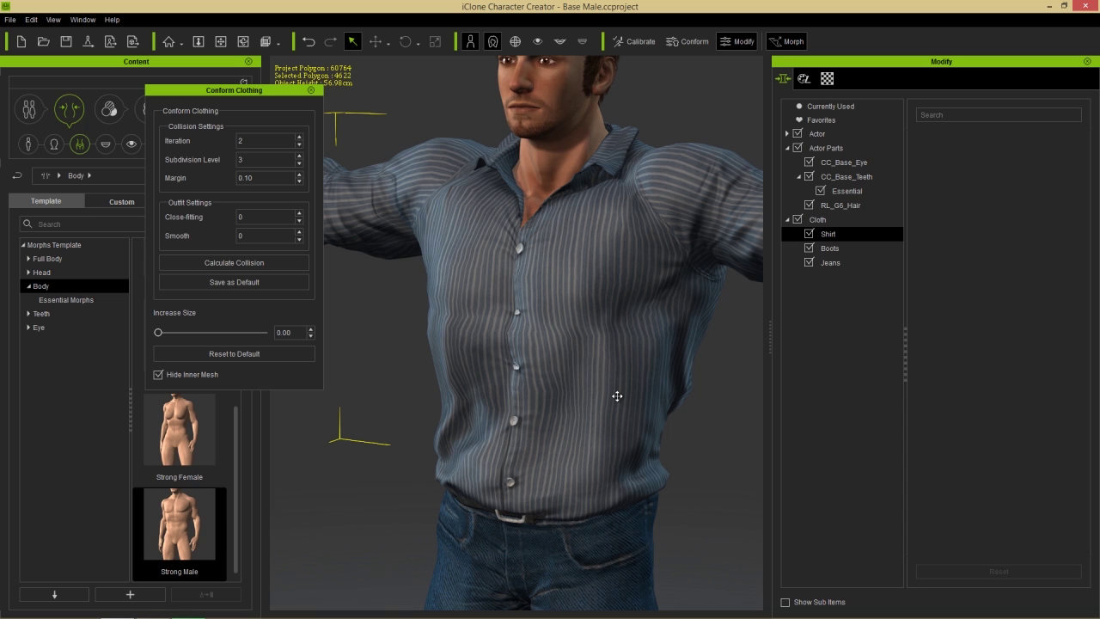
click(239, 235)
click(299, 232)
click(299, 232)
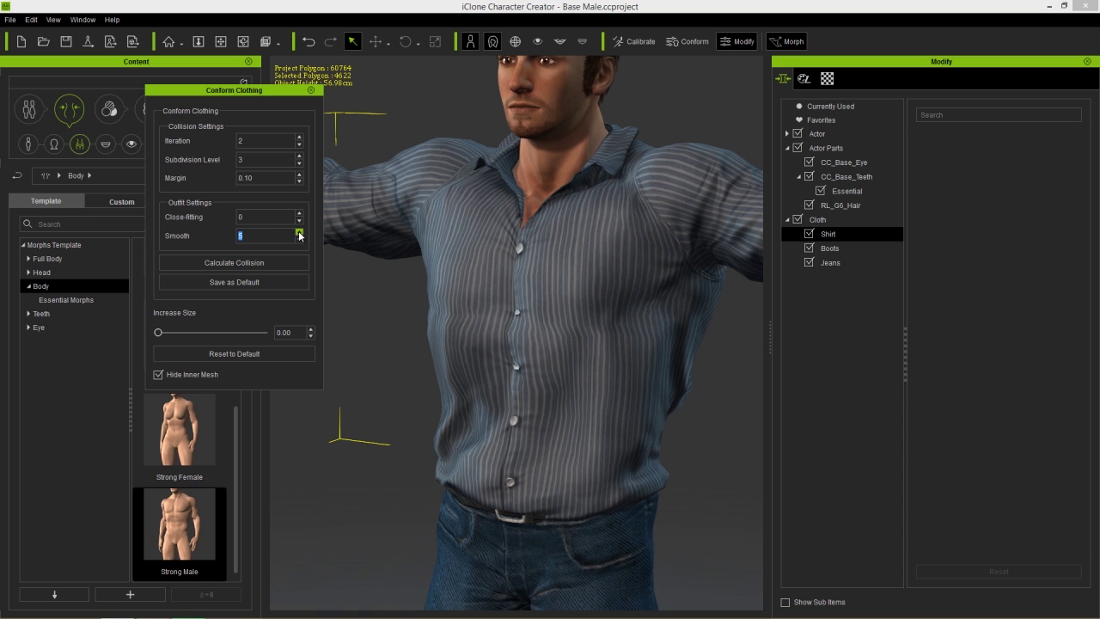
click(269, 259)
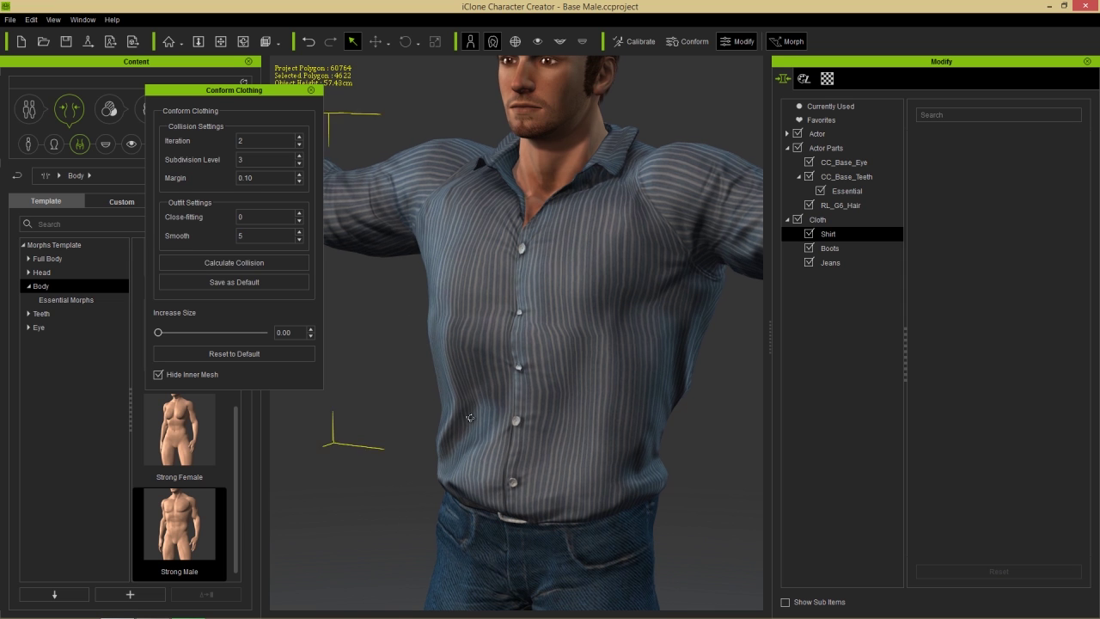
Step: Check the shirt's back, raise the collision Margin to 1.00 and recalculate the collision
right_drag(470, 417, 553, 344)
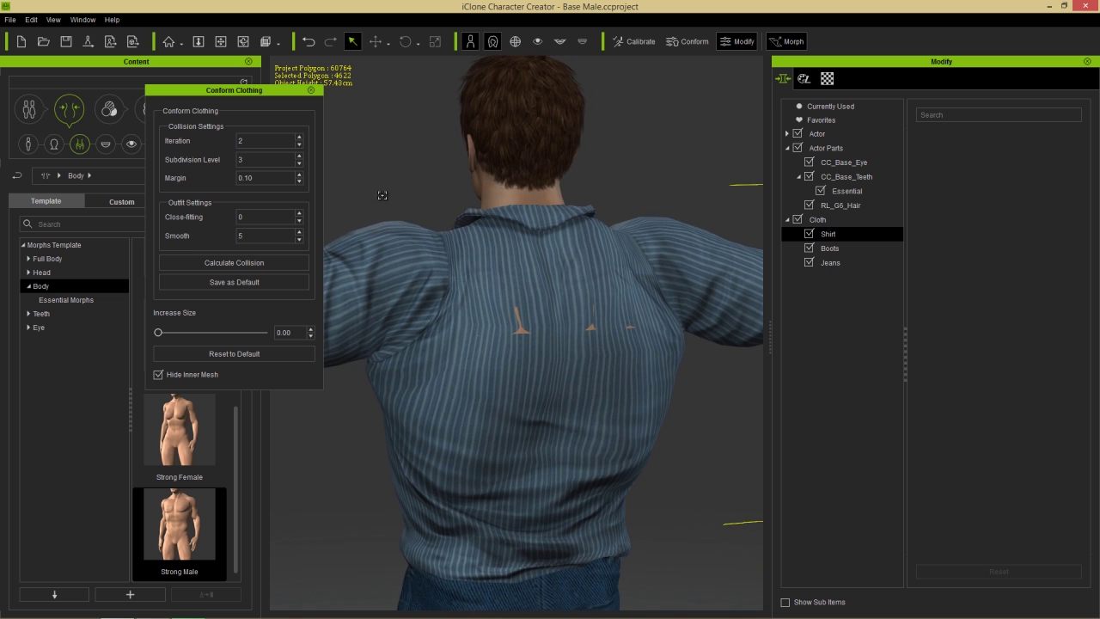
click(299, 175)
double_click(300, 176)
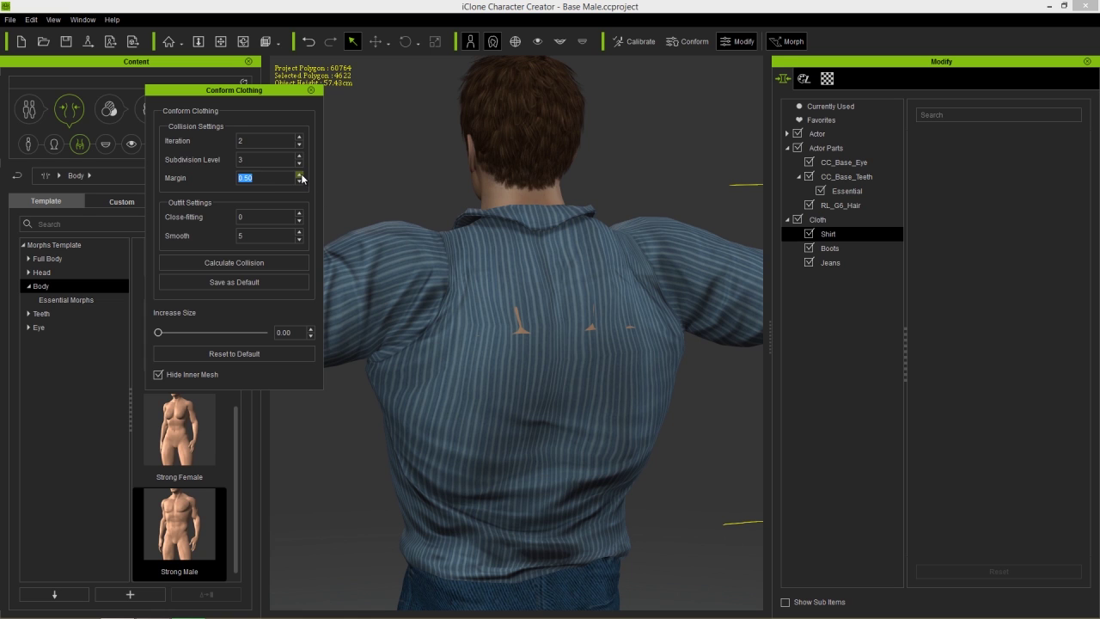
click(254, 263)
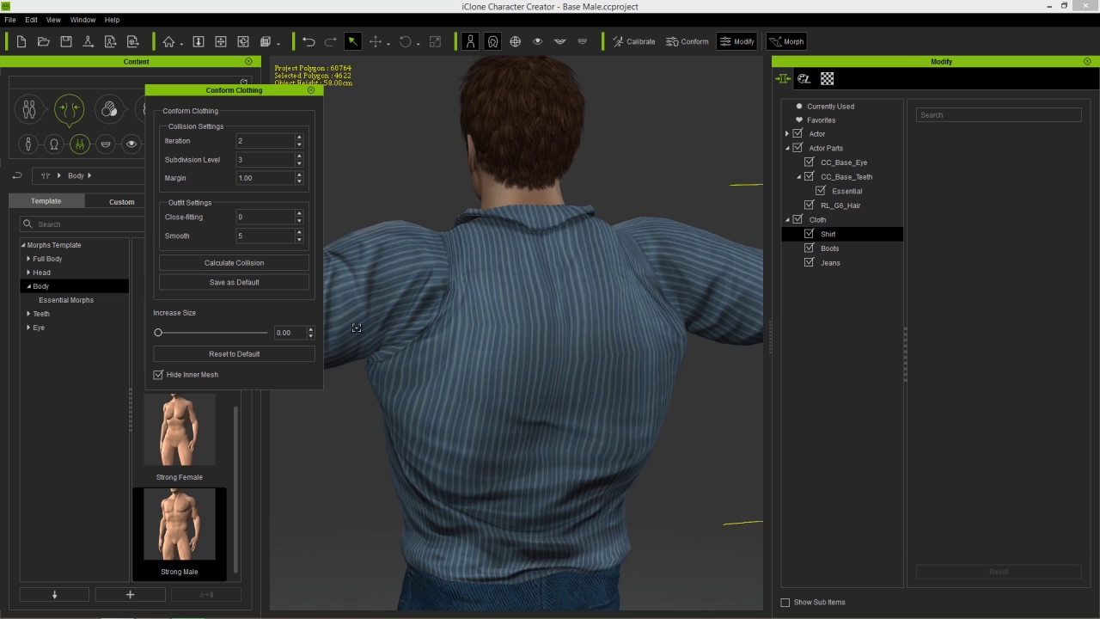
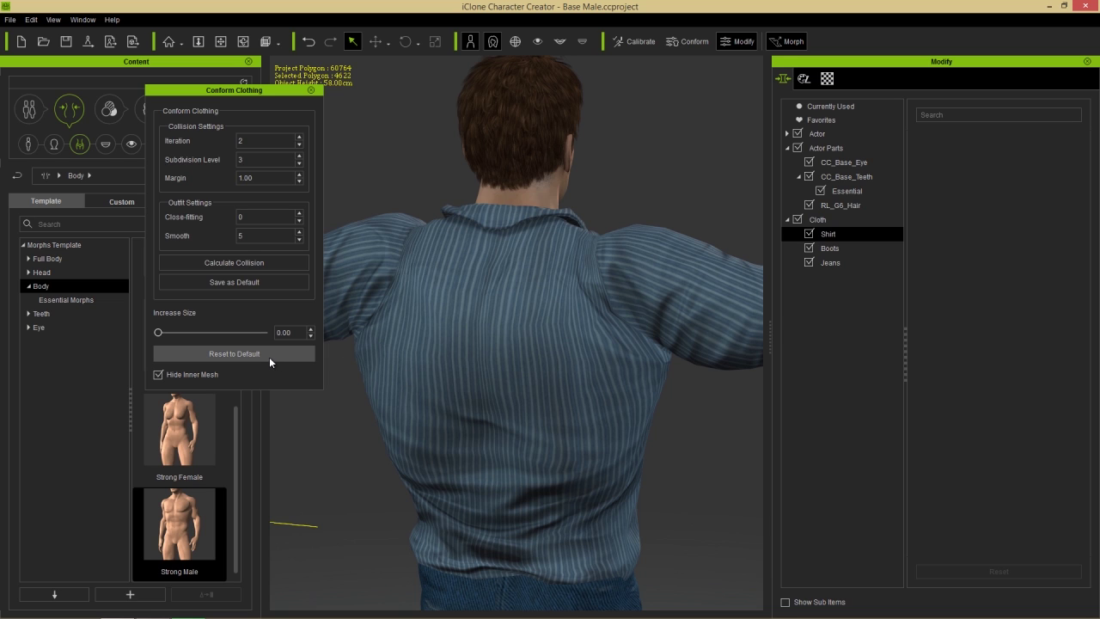
Step: Set the outfit's Close-fitting value to 5, recalculate the shirt's collision and check it from the front
click(251, 287)
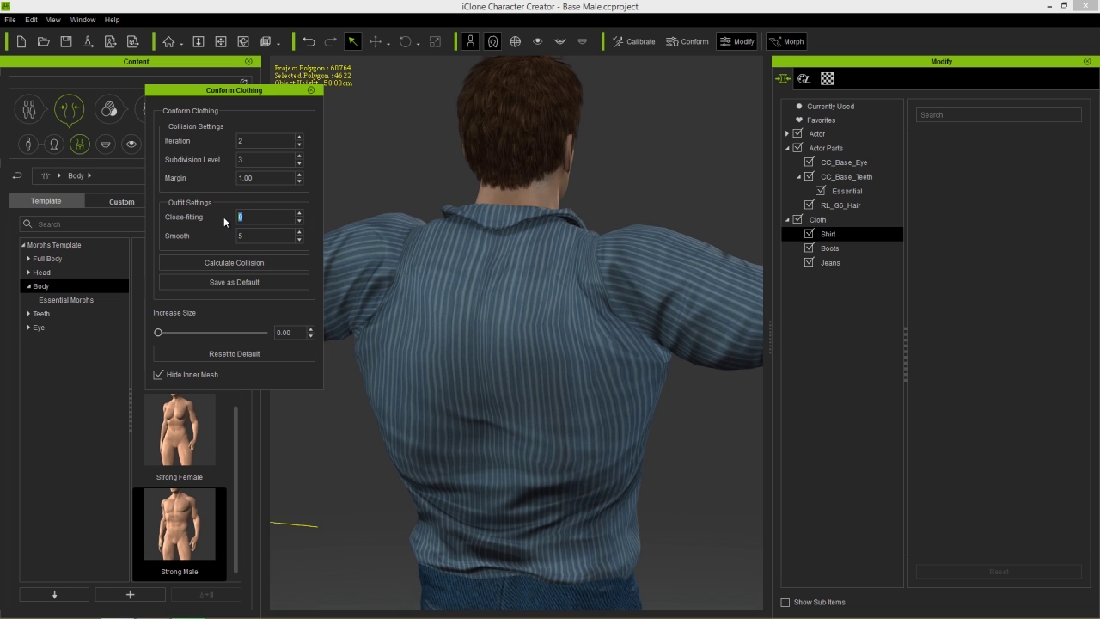
text(5)
click(268, 262)
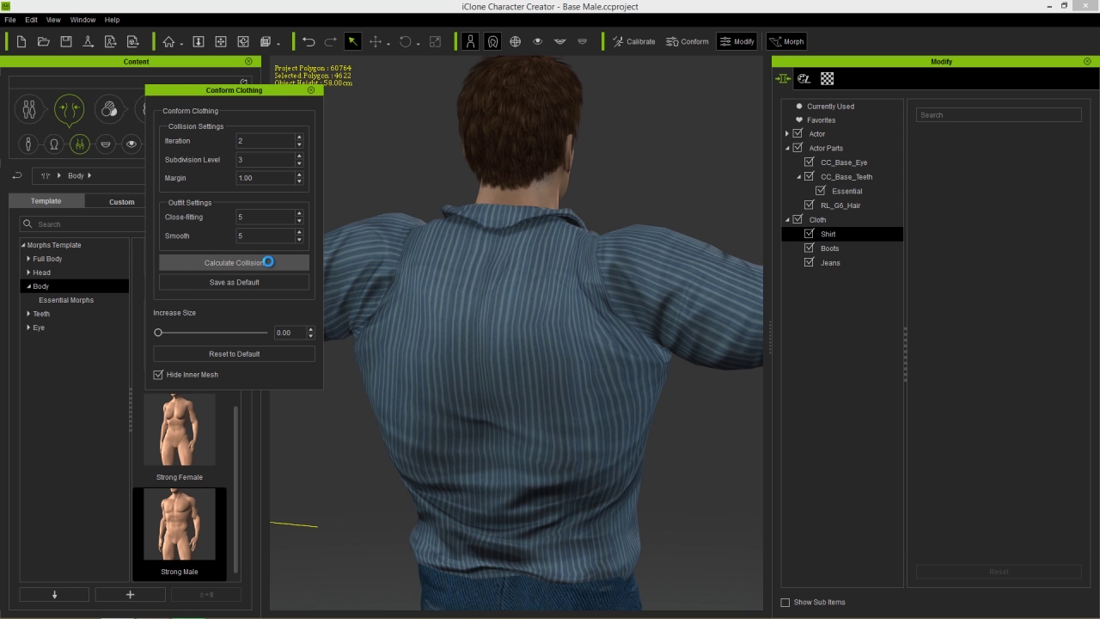
right_drag(668, 285, 269, 415)
right_drag(621, 357, 522, 358)
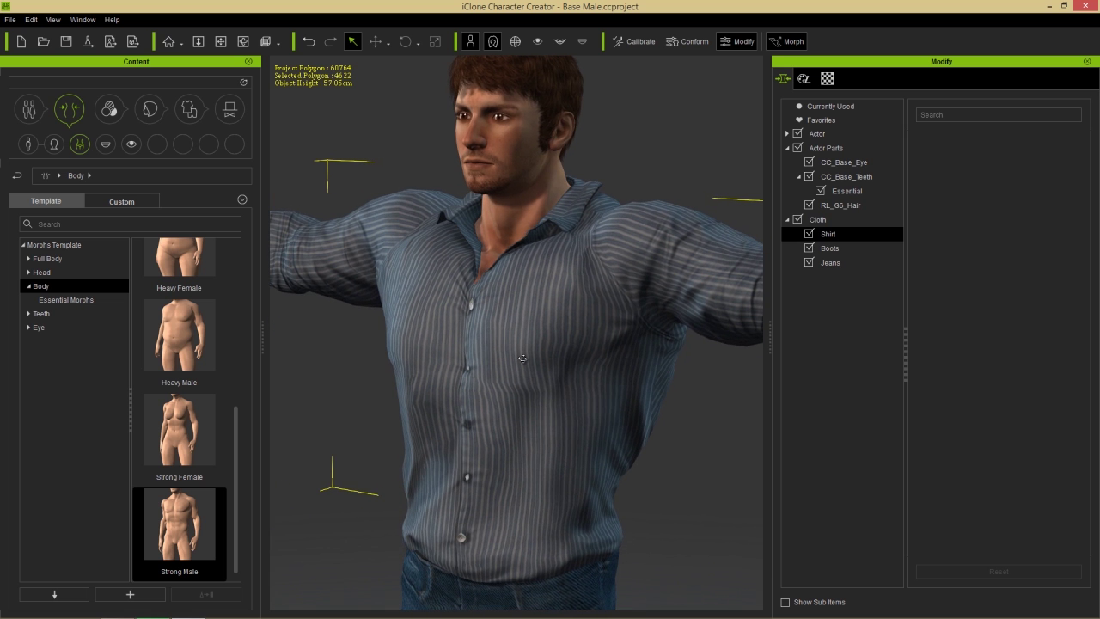
Step: Reset the shirt's conforming to default and recalculate its collision with Close-fitting set to 5
click(688, 41)
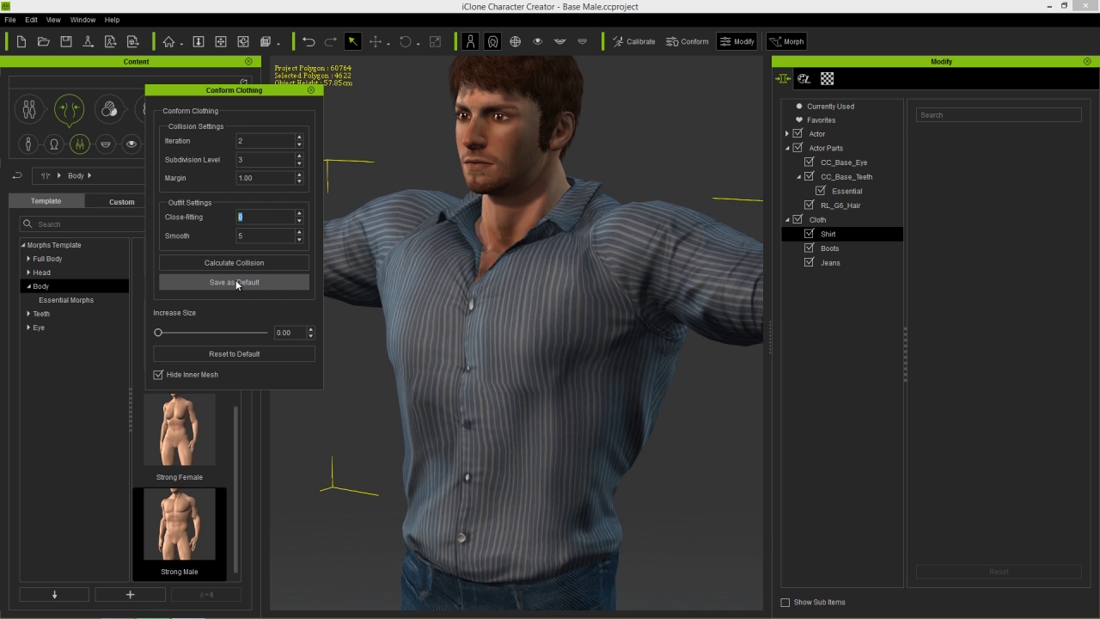
click(251, 354)
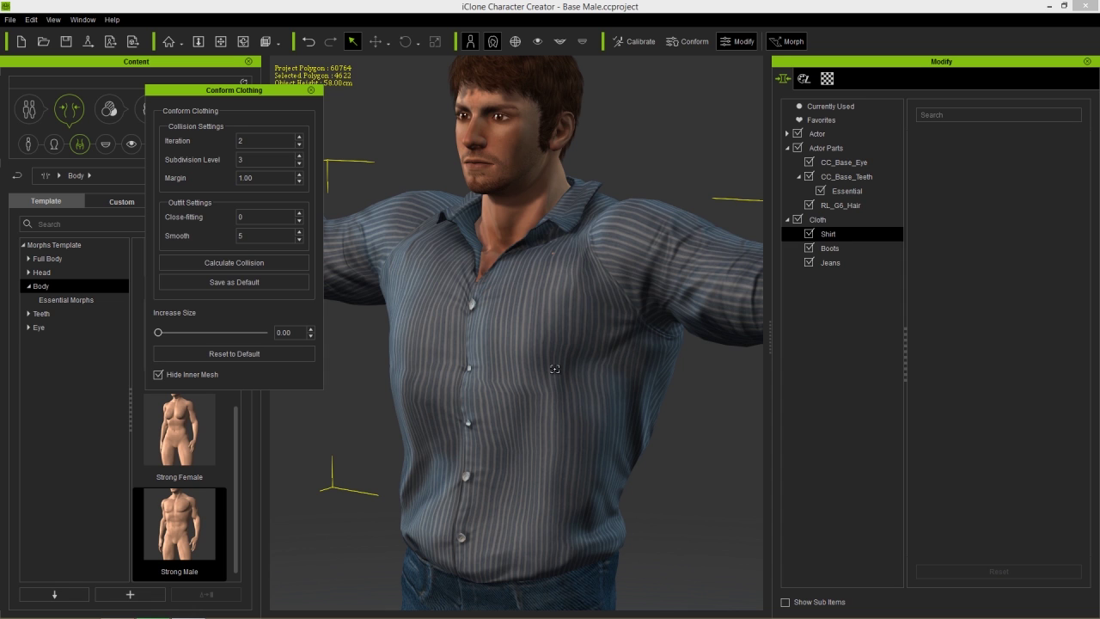
middle_drag(519, 366, 576, 342)
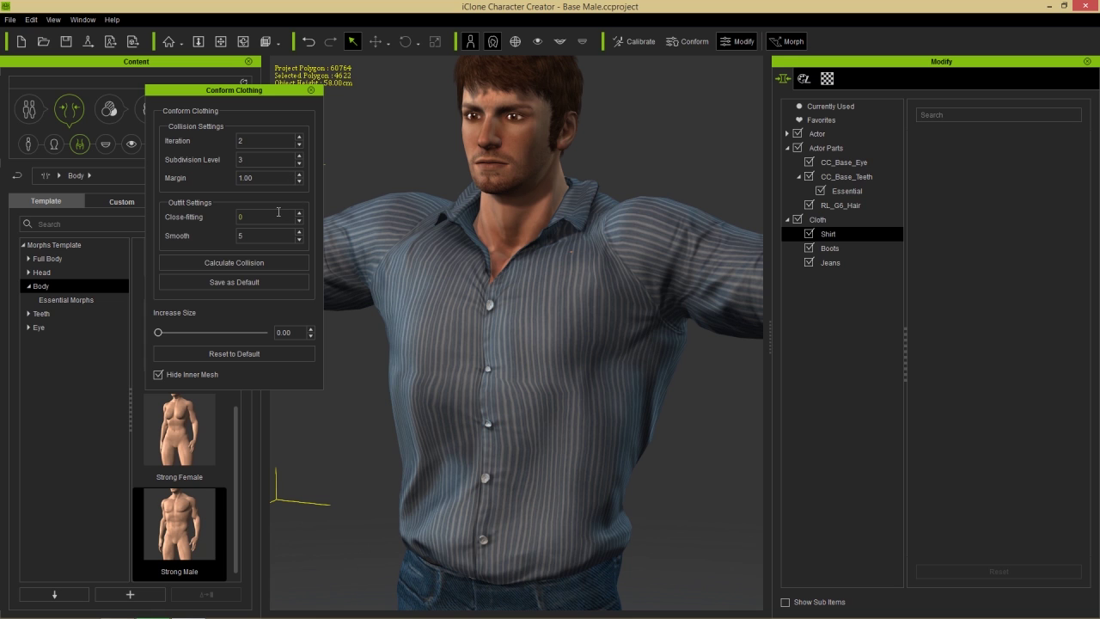
drag(282, 219, 225, 221)
text(5)
click(261, 260)
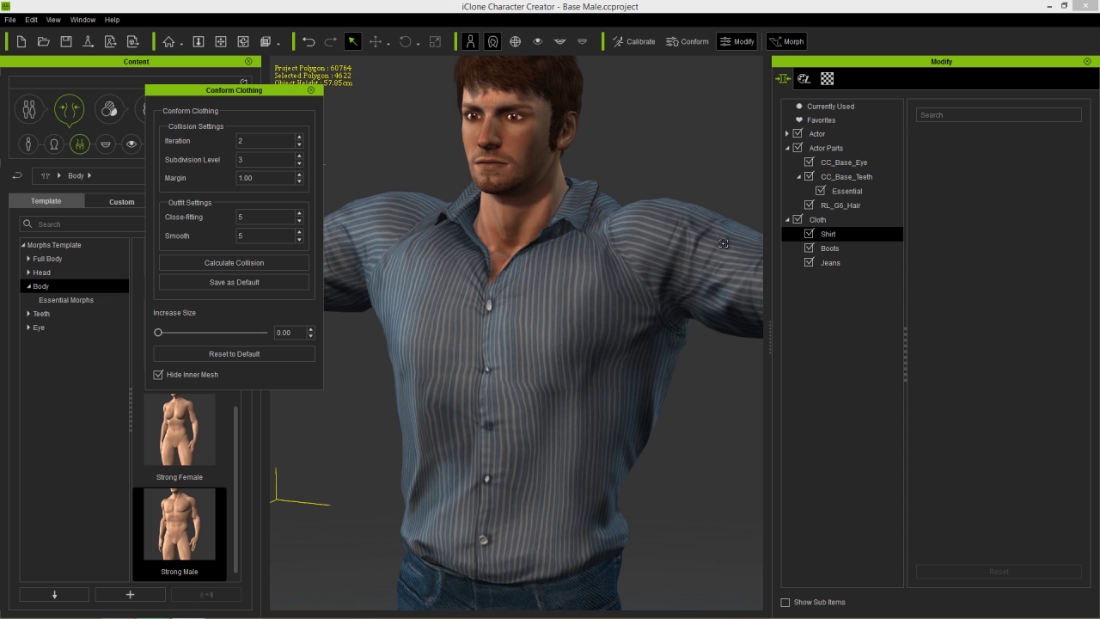
alt+drag(597, 294, 599, 339)
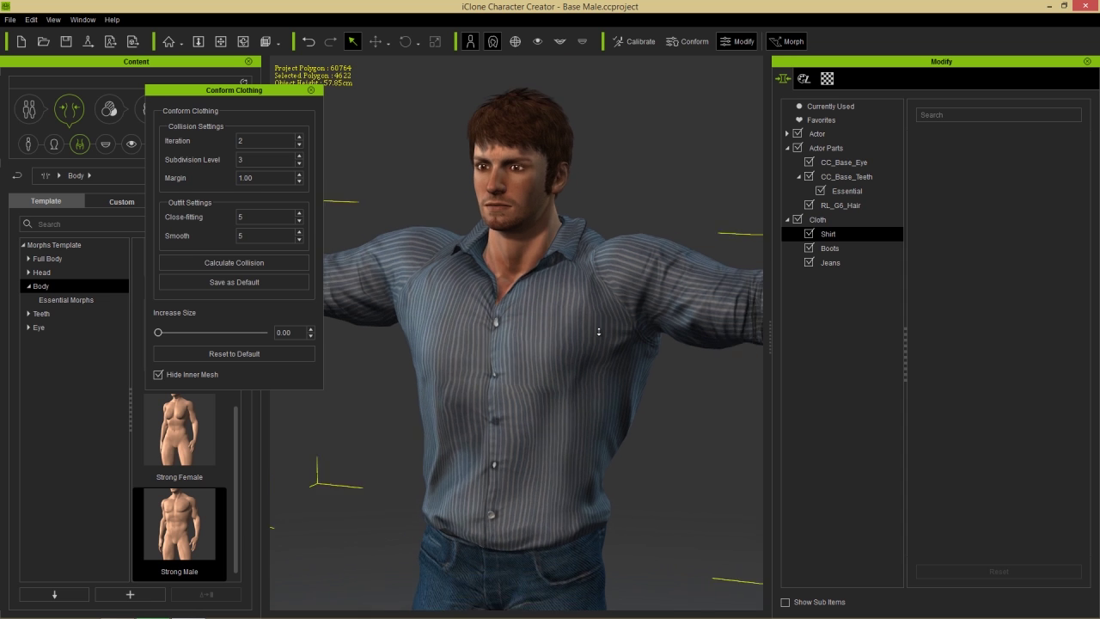
right_drag(628, 356, 576, 347)
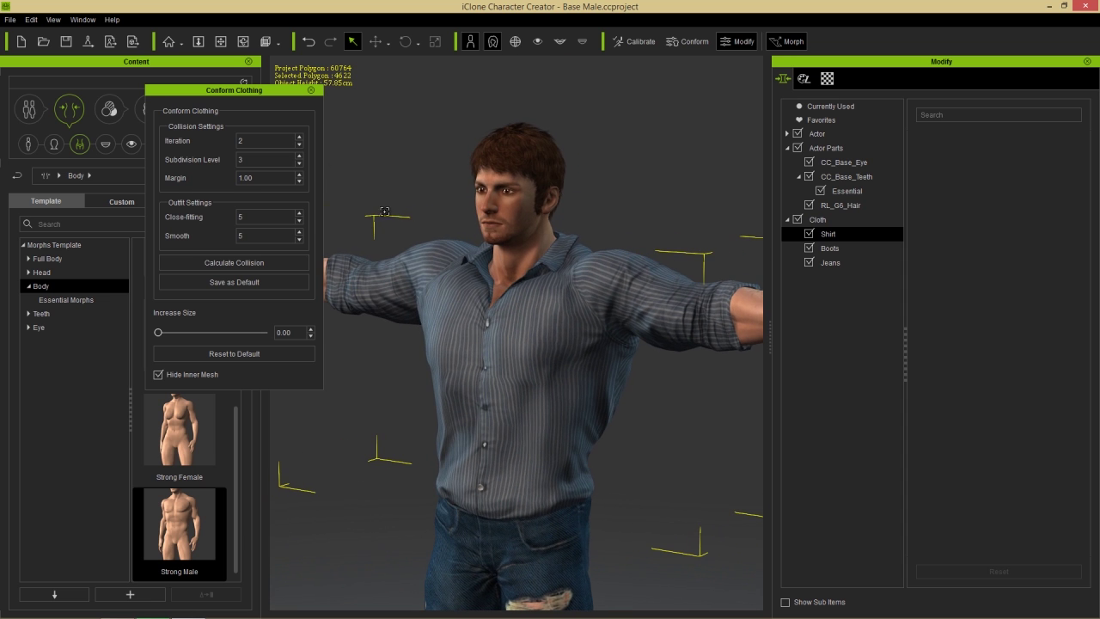
Step: Close Conform Clothing and inspect the fitted shirt on the character from the front
click(310, 90)
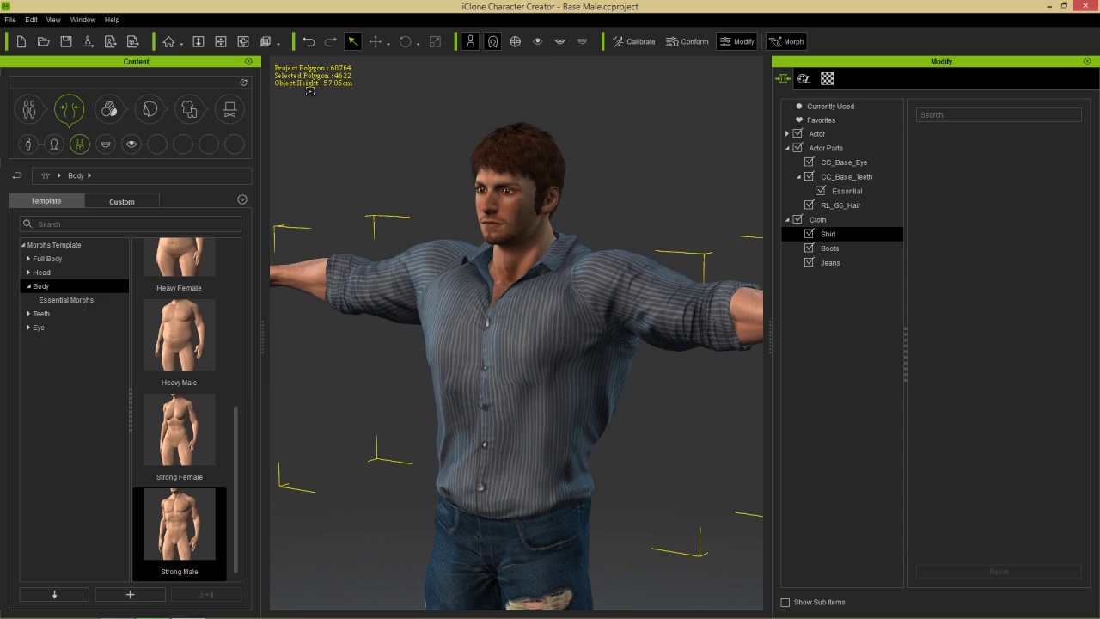
click(33, 19)
click(55, 185)
right_drag(700, 338, 724, 361)
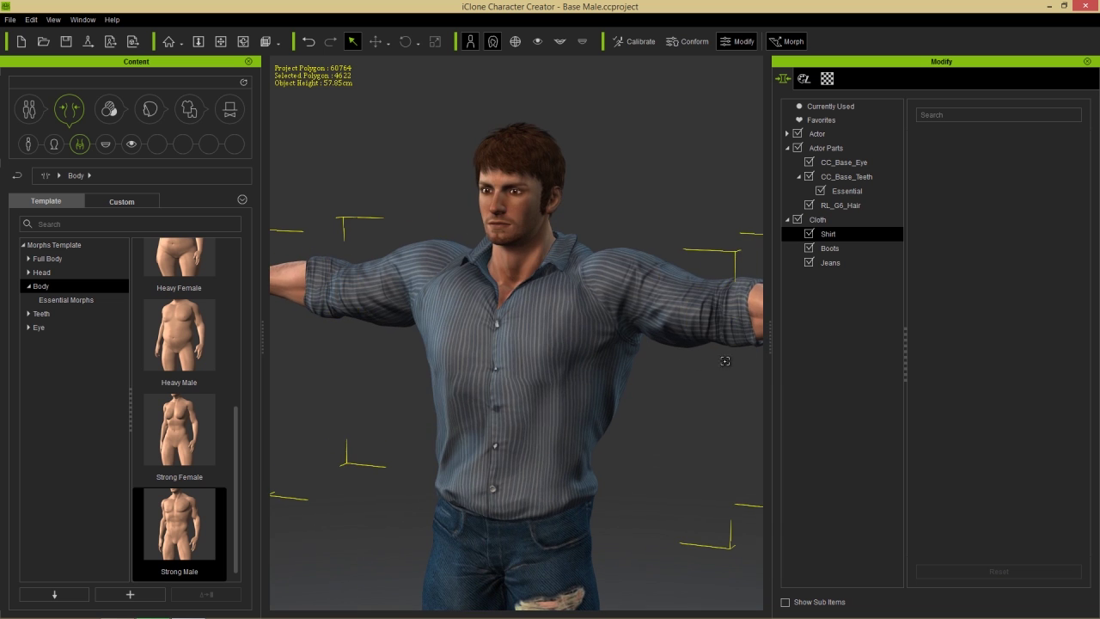
right_drag(590, 405, 520, 409)
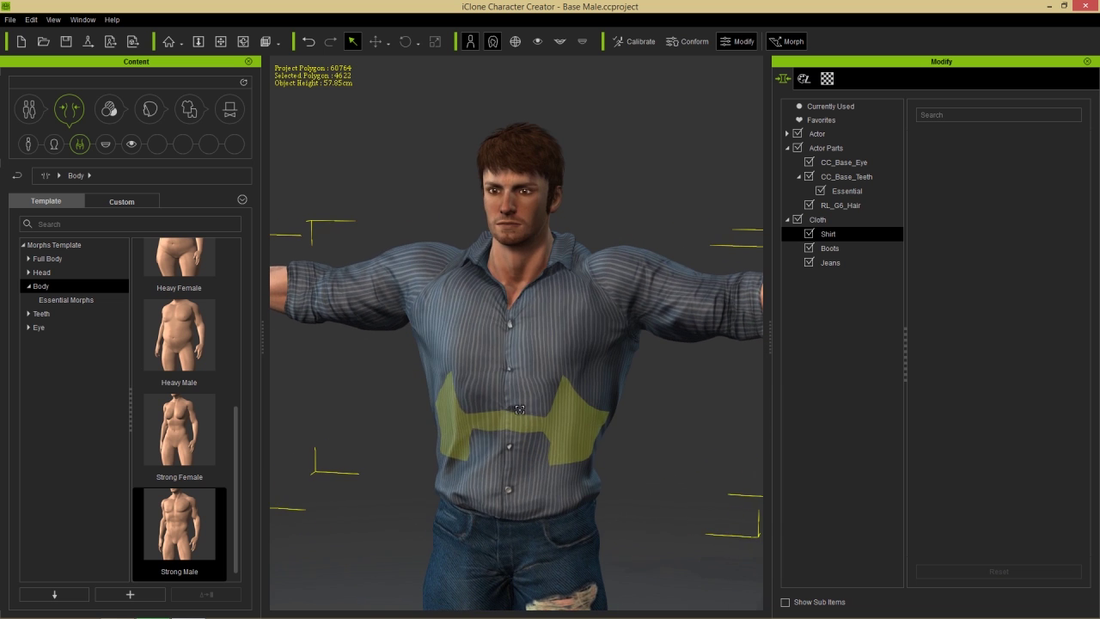
scroll(519, 409, down, 5)
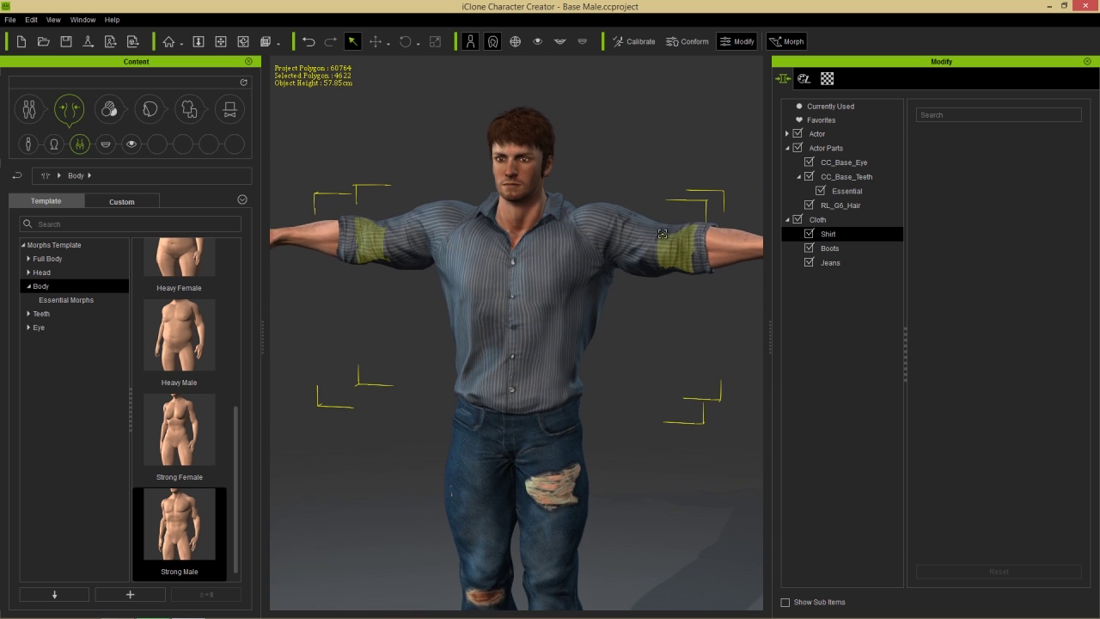
Step: Open the calibration poses and preview the dressed character in pose 09
click(636, 43)
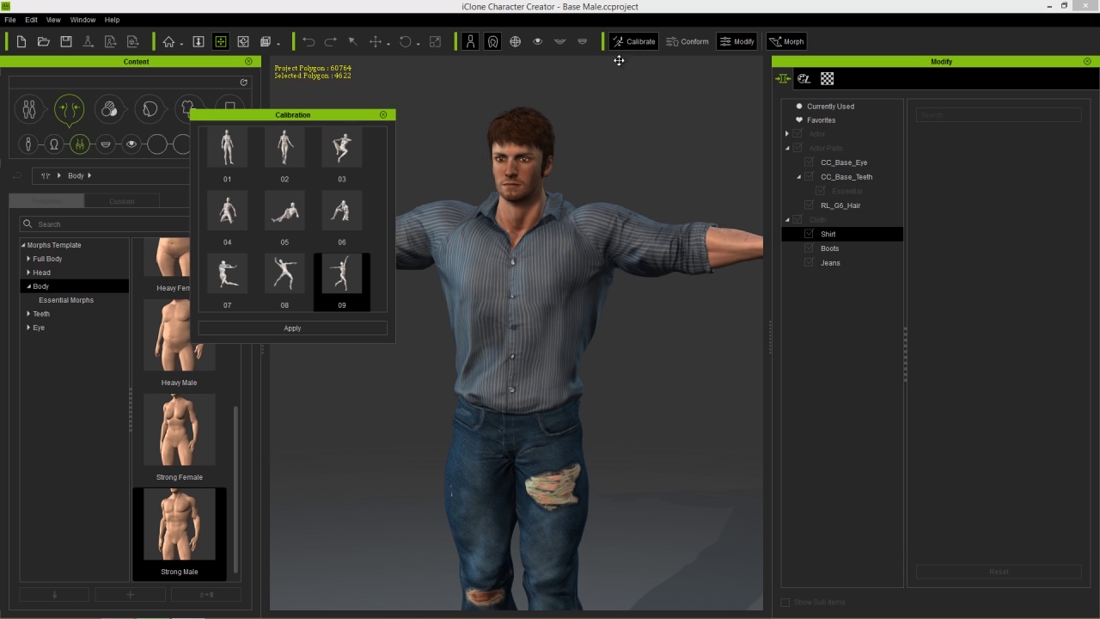
click(342, 277)
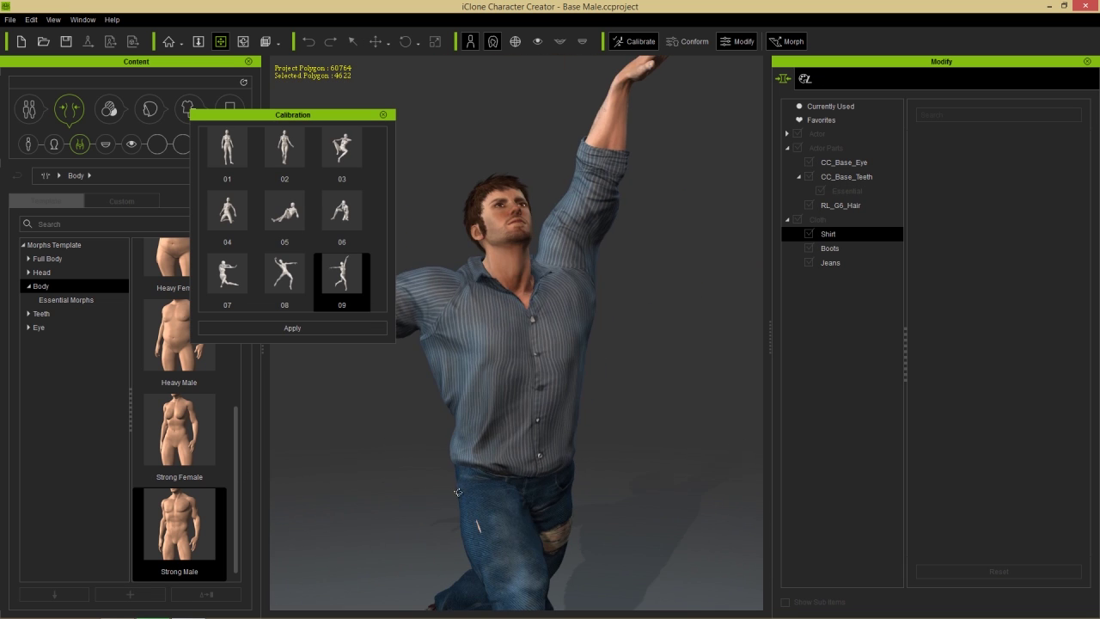
click(304, 287)
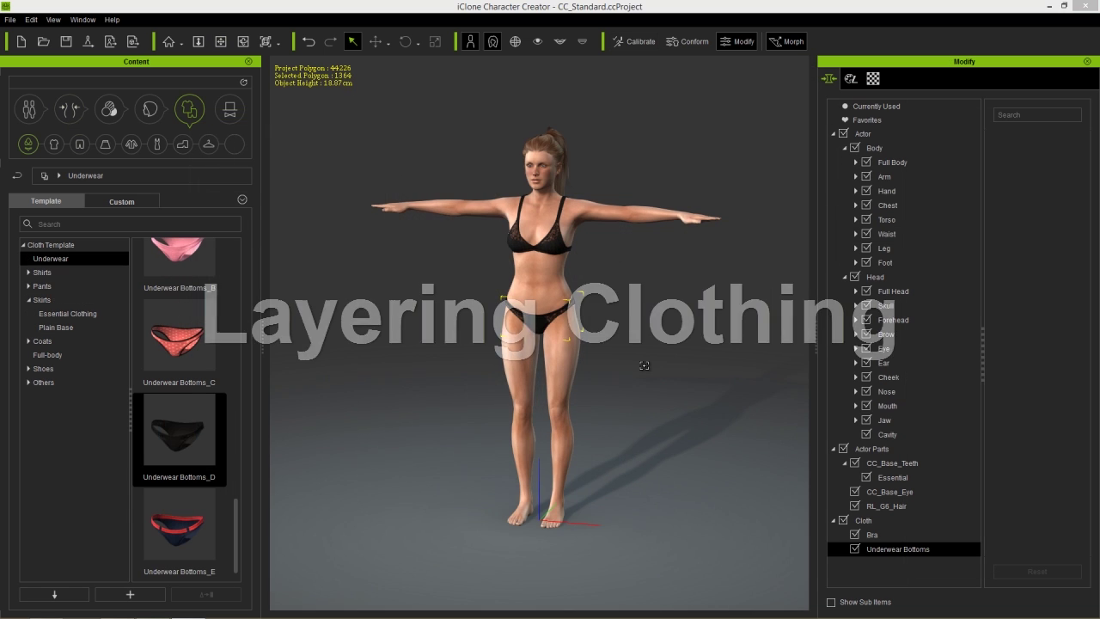
Step: Dress the female character in Camisole_A from the Essential Clothing shirts, over the bra
middle_drag(628, 328, 632, 396)
right_drag(642, 407, 623, 365)
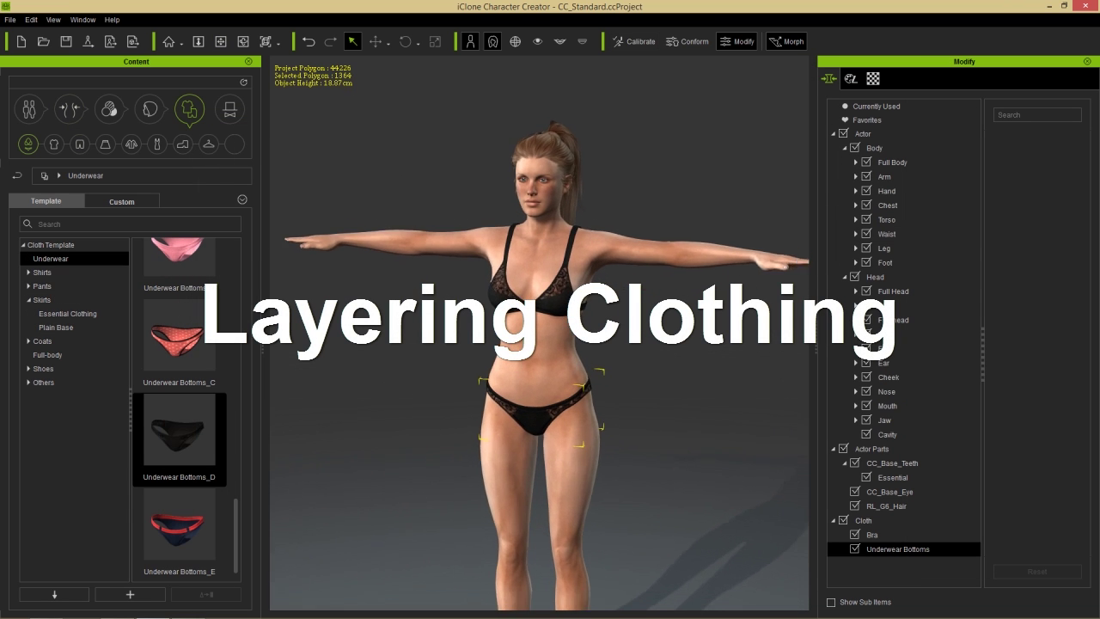
right_drag(693, 395, 562, 440)
middle_drag(558, 441, 546, 380)
right_drag(546, 379, 675, 388)
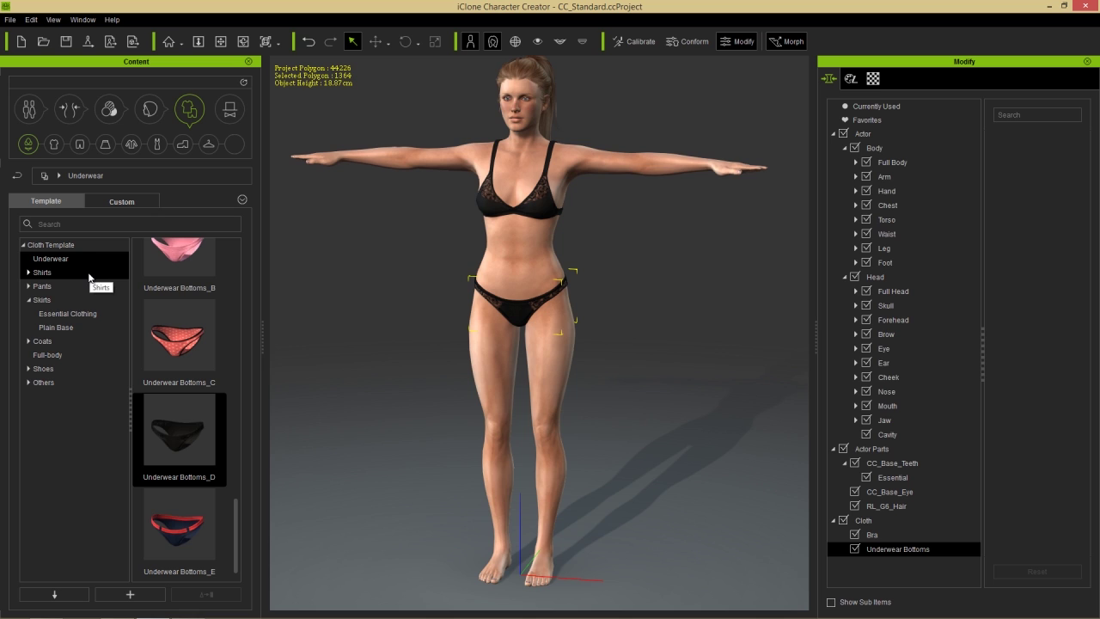
click(43, 272)
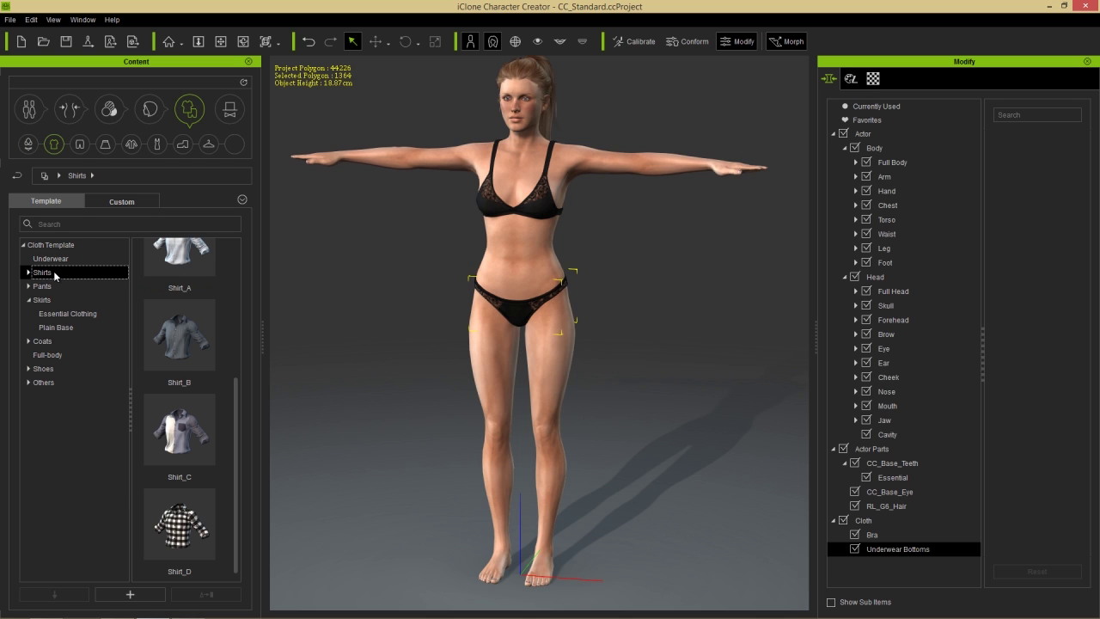
double_click(51, 272)
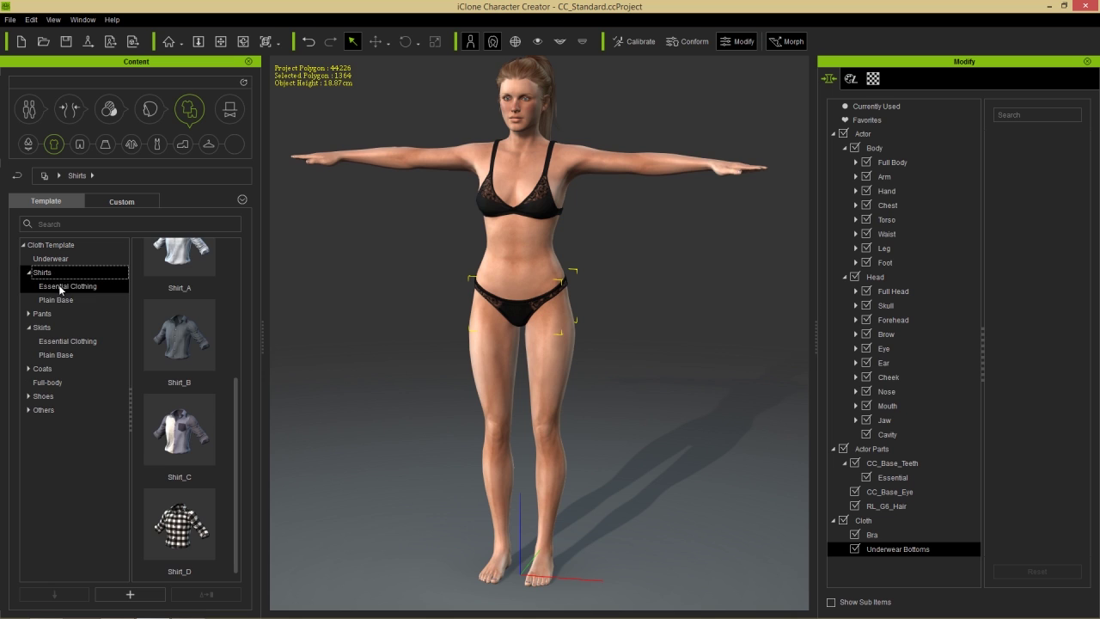
click(67, 286)
drag(237, 337, 232, 288)
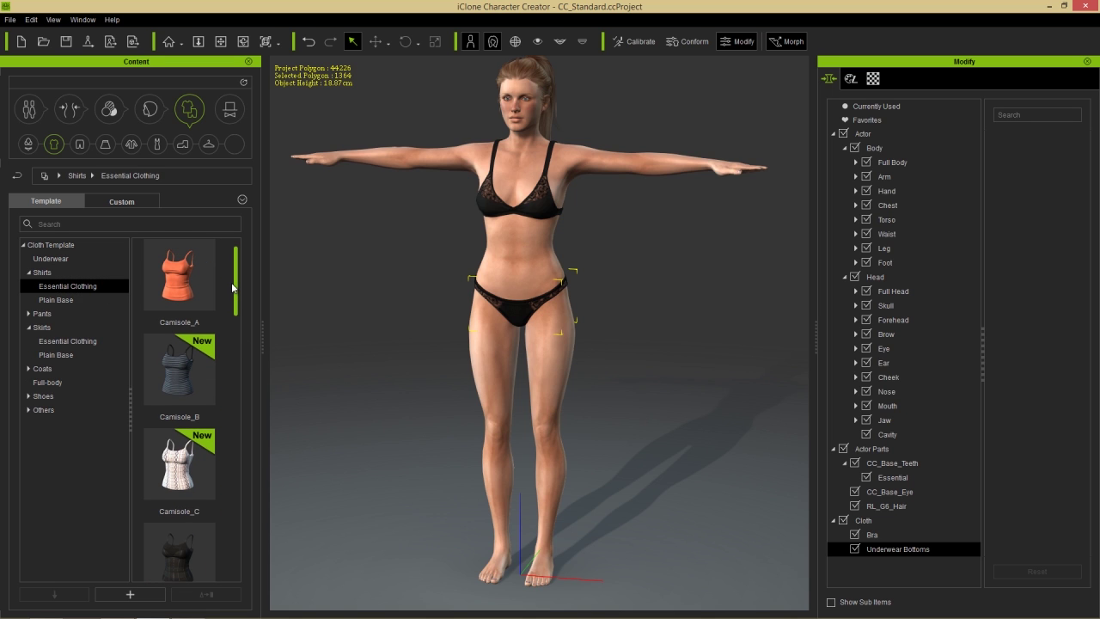
drag(189, 287, 385, 330)
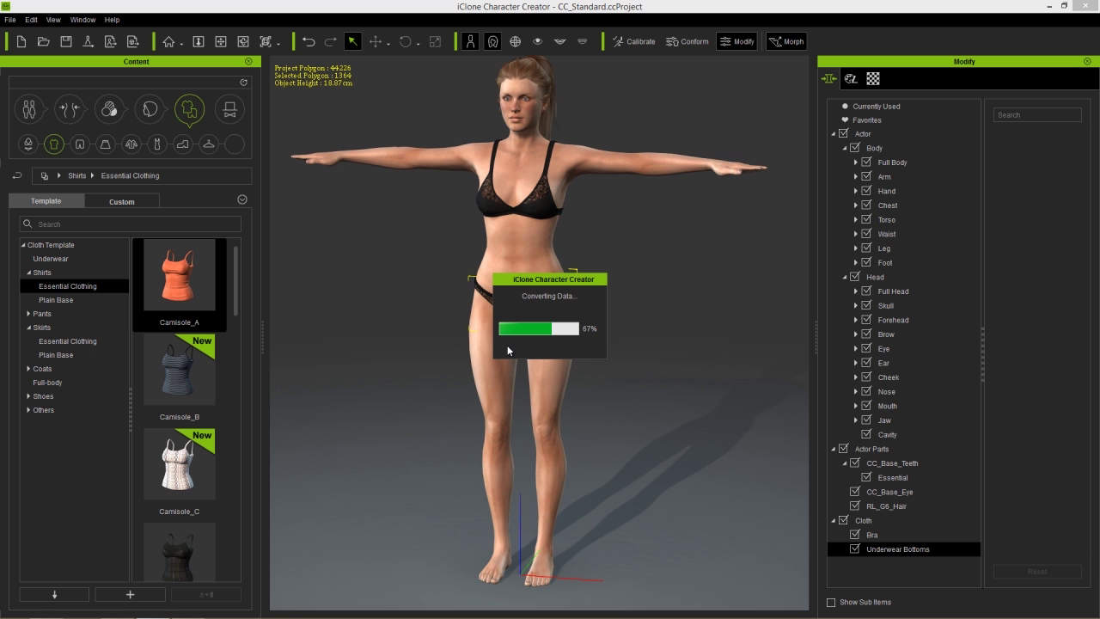
Step: Examine the camisole's fit over the underwear from several angles
middle_drag(593, 240, 580, 319)
right_drag(581, 319, 379, 413)
middle_drag(563, 407, 575, 459)
right_drag(447, 463, 645, 433)
scroll(539, 438, up, 4)
middle_drag(505, 459, 484, 364)
right_drag(485, 363, 724, 392)
Step: Add T-shirt_A from the Essential Clothing shirts as a layer over the camisole
drag(235, 276, 247, 497)
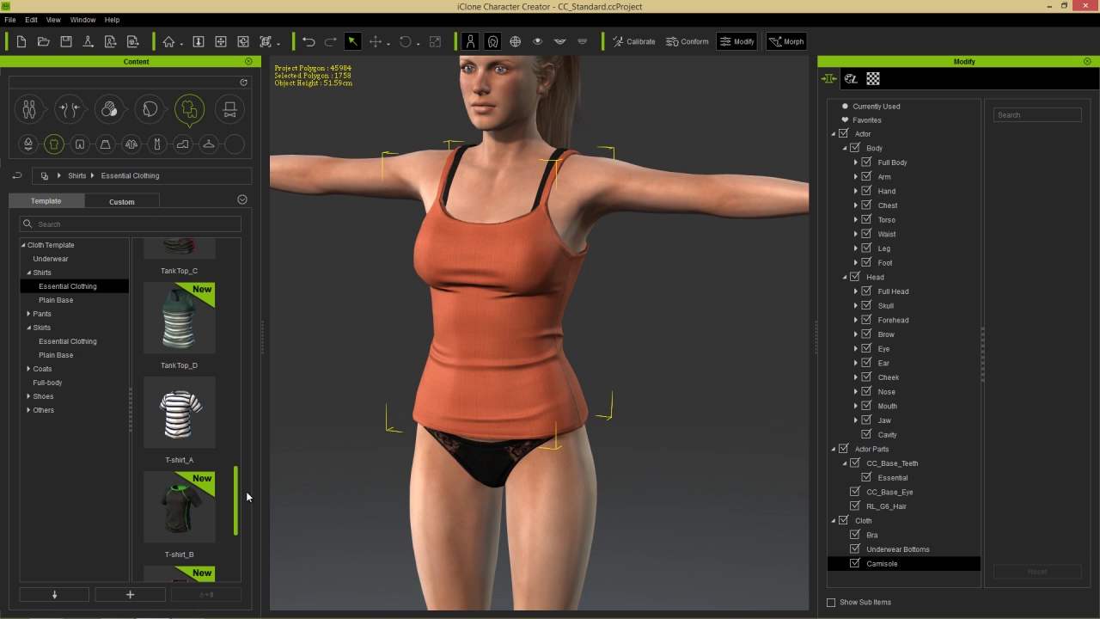
scroll(247, 496, down, 1)
double_click(181, 371)
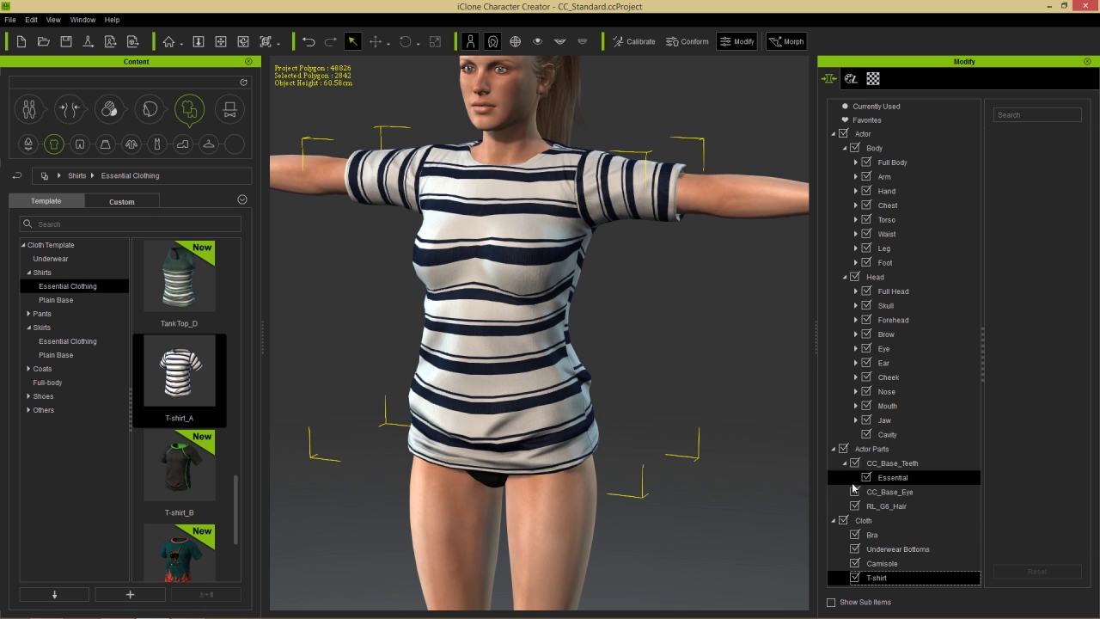
Step: Collapse the Actor group in the scene tree and select the Bra among the layered clothes
click(833, 133)
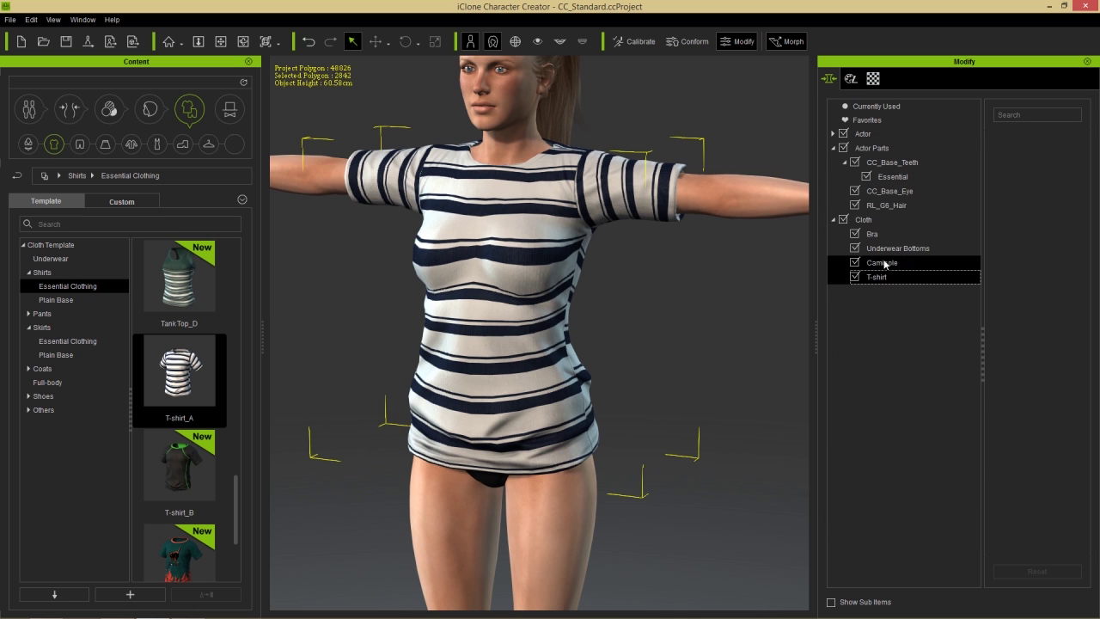
click(872, 233)
right_drag(549, 314, 670, 348)
right_drag(520, 404, 503, 364)
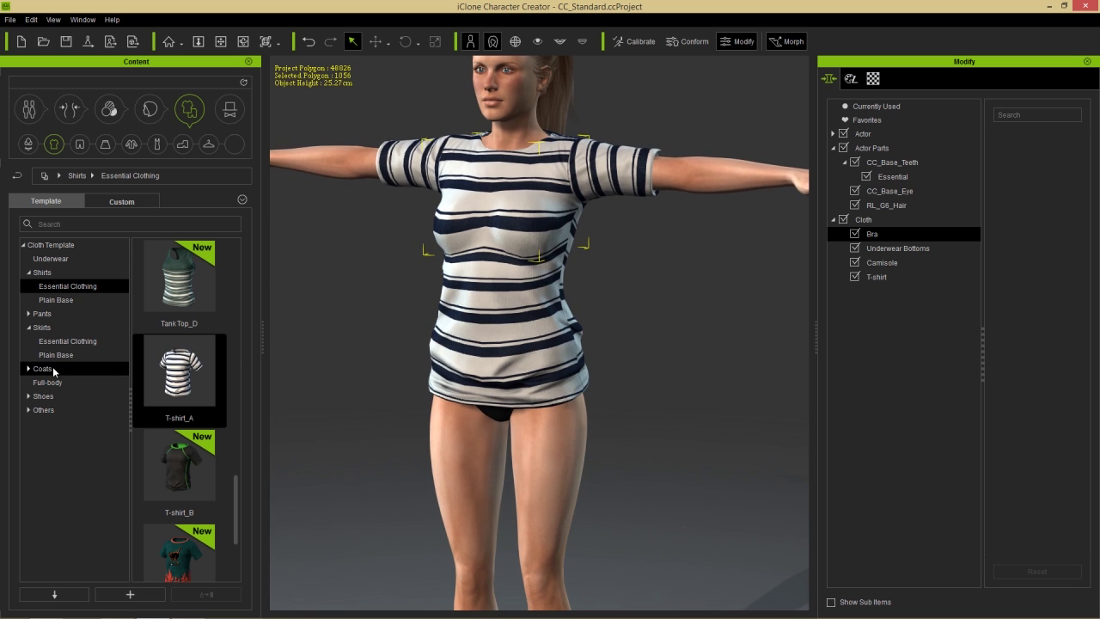
Step: Add Low-rise Shorts_C from the Essential Clothing pants to the character
click(54, 316)
click(59, 327)
drag(232, 327, 233, 424)
double_click(186, 457)
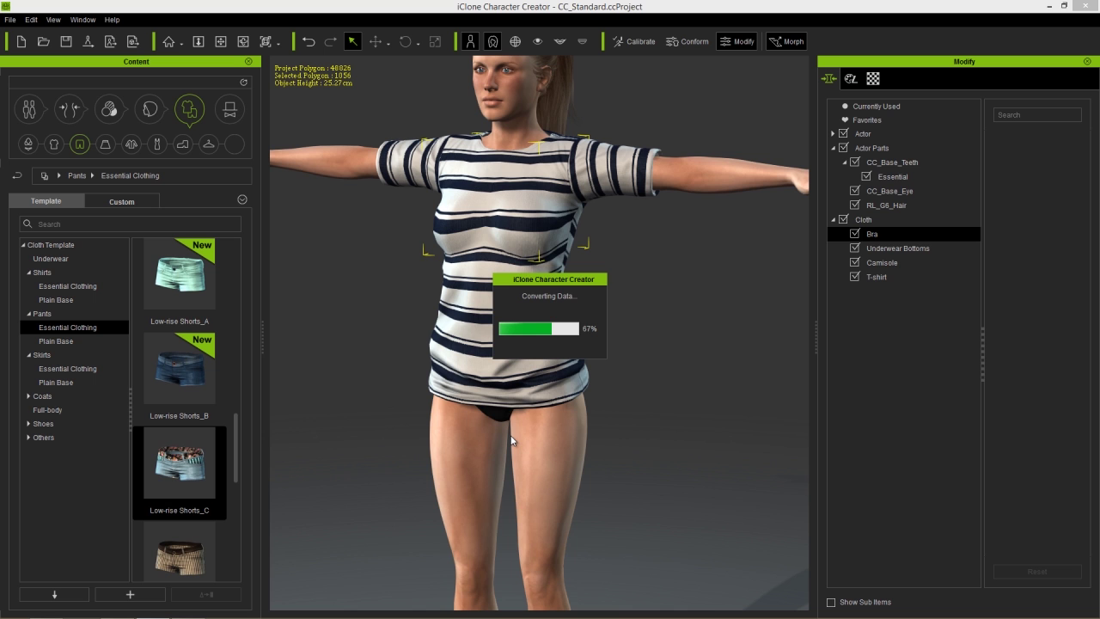
Step: Select the T-shirt and calculate its collision in Conform Clothing with the existing settings to cover the shorts poking through at the hip
right_drag(650, 317, 455, 385)
scroll(511, 396, up, 6)
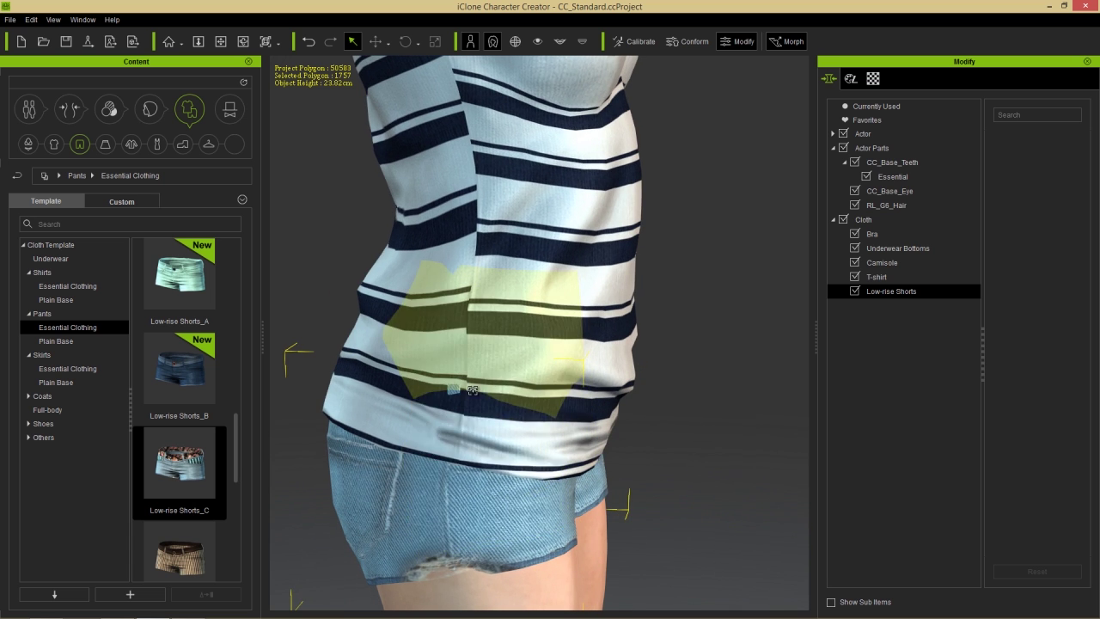
click(472, 390)
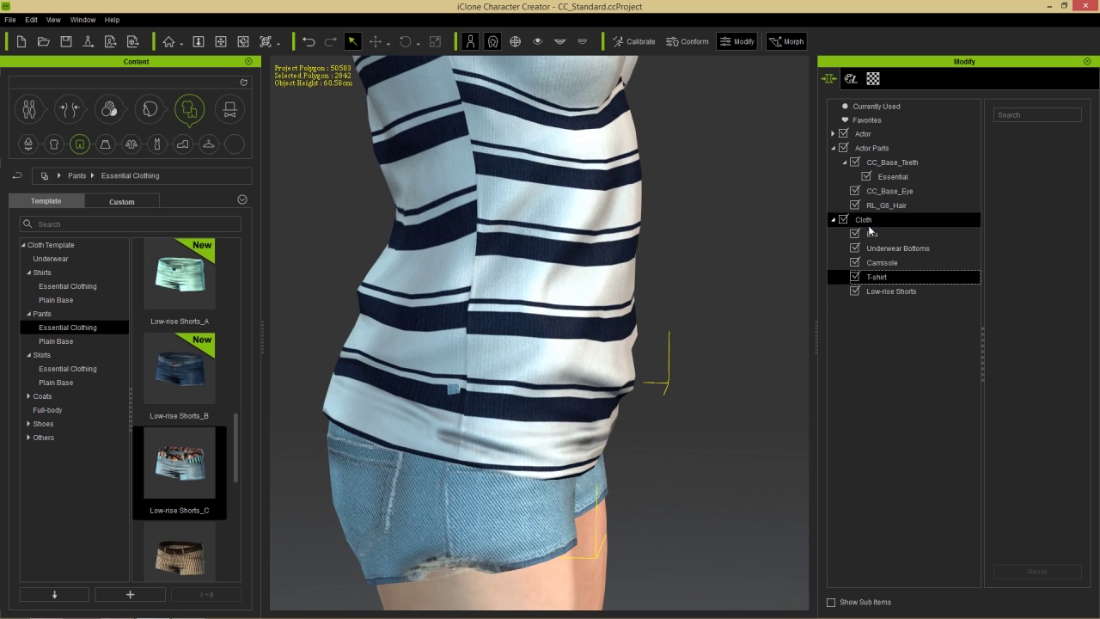
click(694, 42)
click(213, 261)
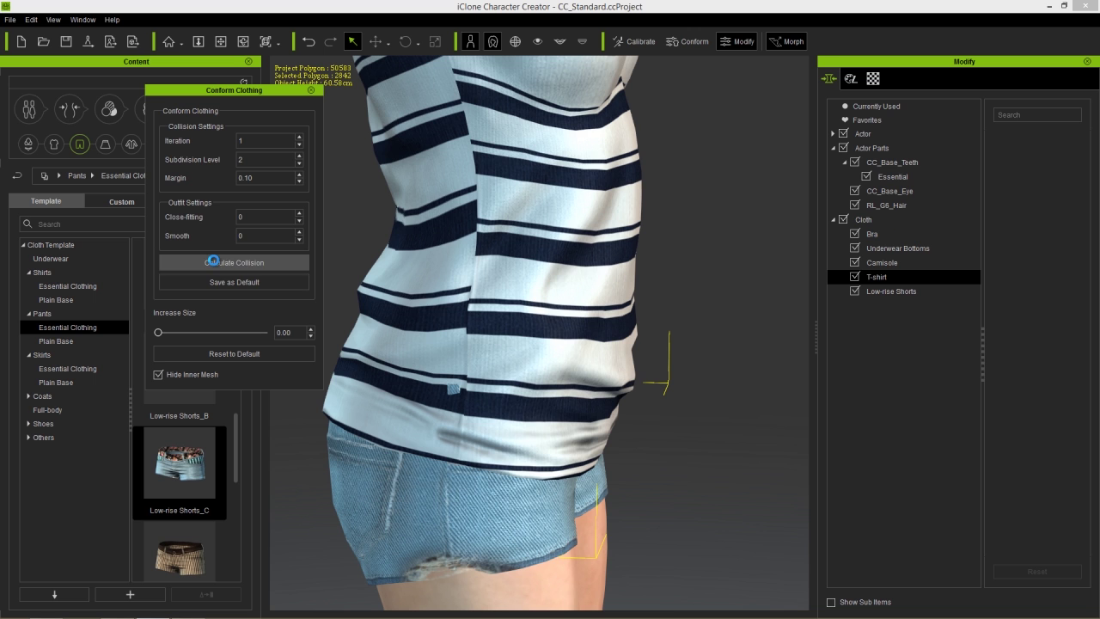
middle_drag(575, 265, 572, 336)
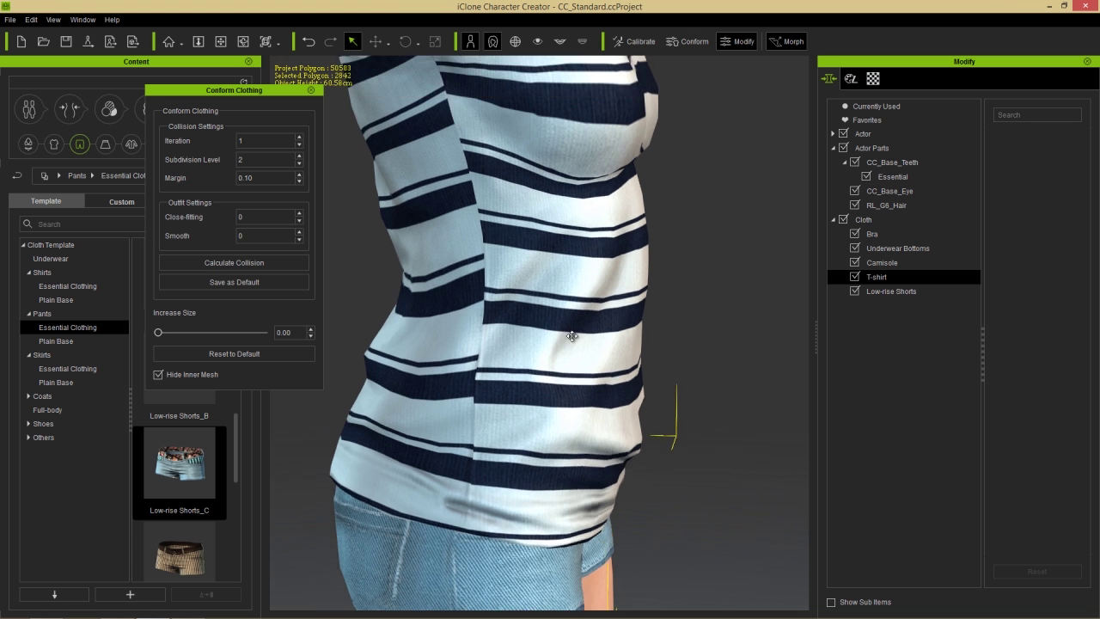
scroll(572, 336, down, 4)
right_drag(599, 367, 663, 415)
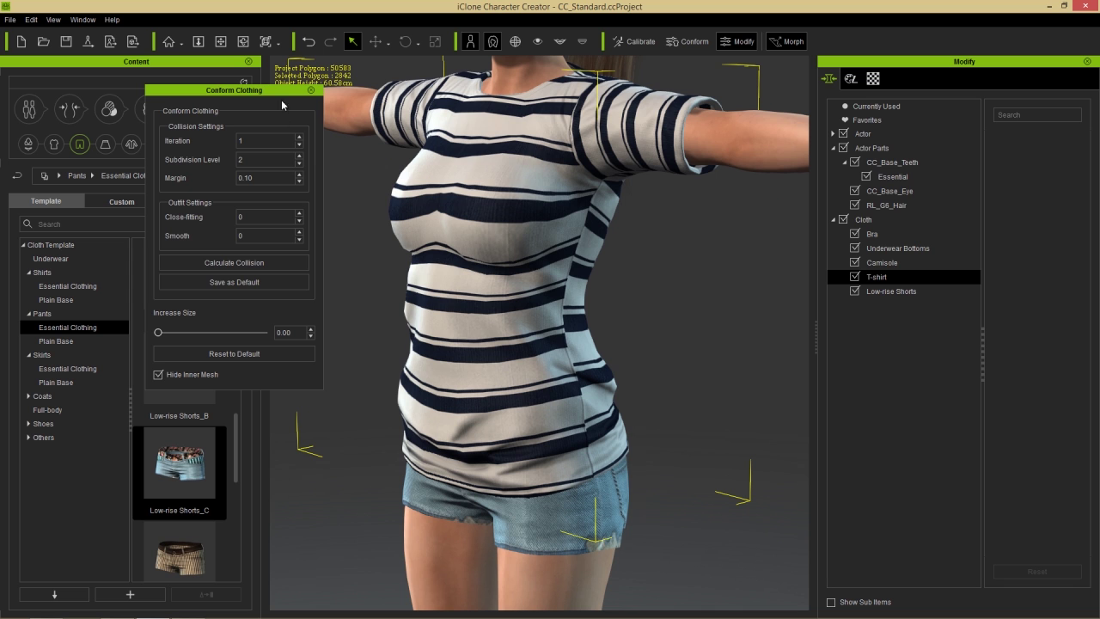
click(310, 89)
Step: Close Conform Clothing and add Cardigan_A from the Essential Clothing coats as a layer over the T-shirt
scroll(444, 315, up, 3)
scroll(443, 314, down, 3)
right_drag(440, 331, 343, 382)
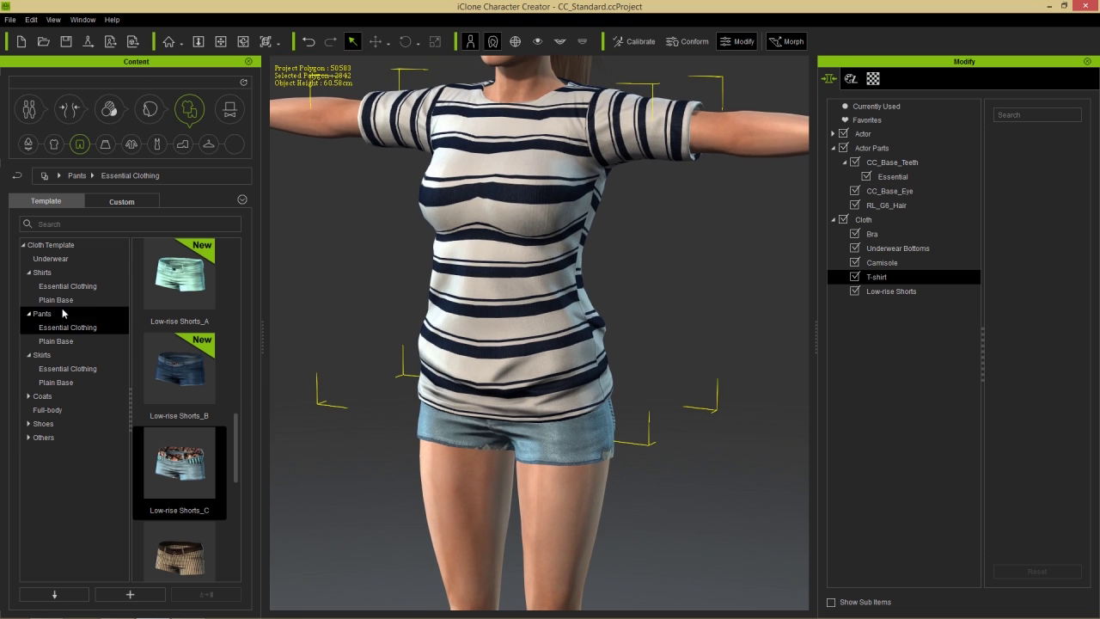
click(43, 396)
click(58, 412)
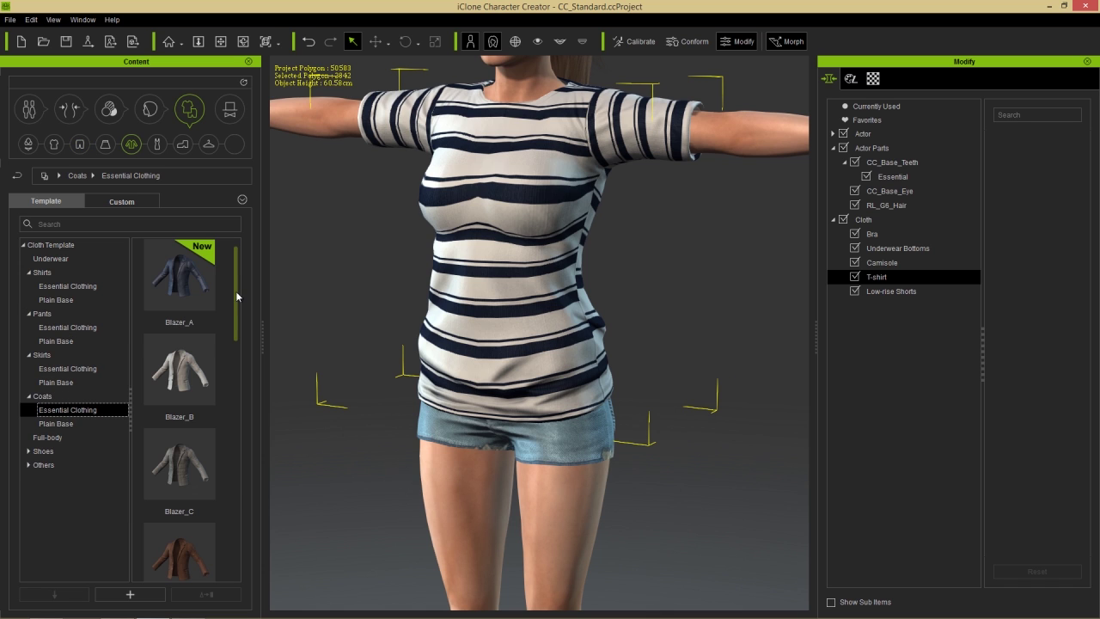
scroll(221, 419, down, 3)
scroll(228, 421, up, 4)
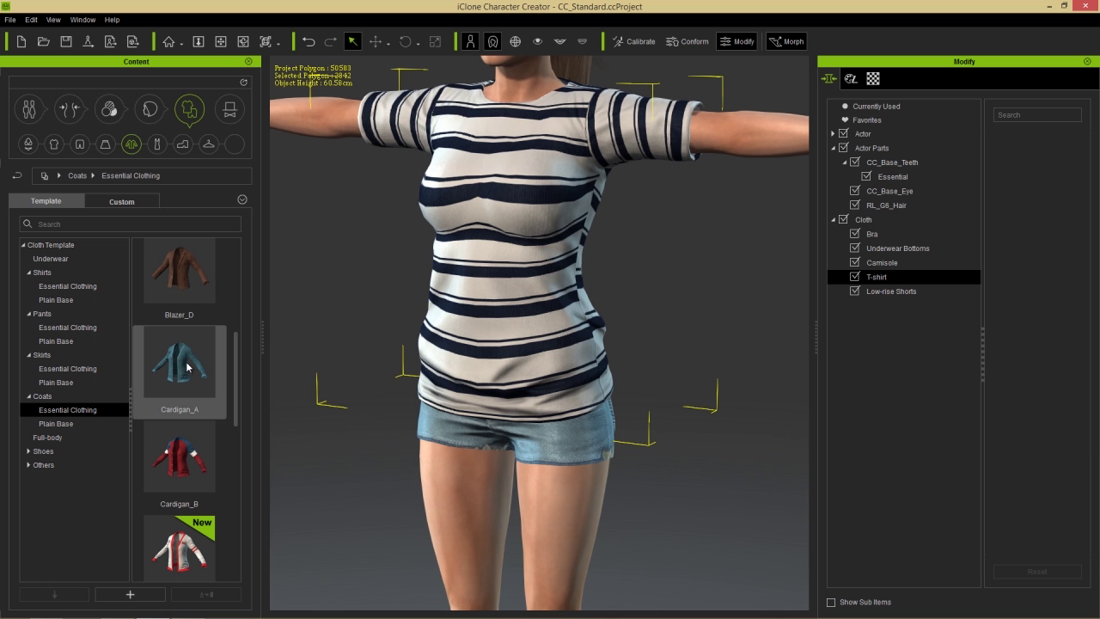
double_click(187, 367)
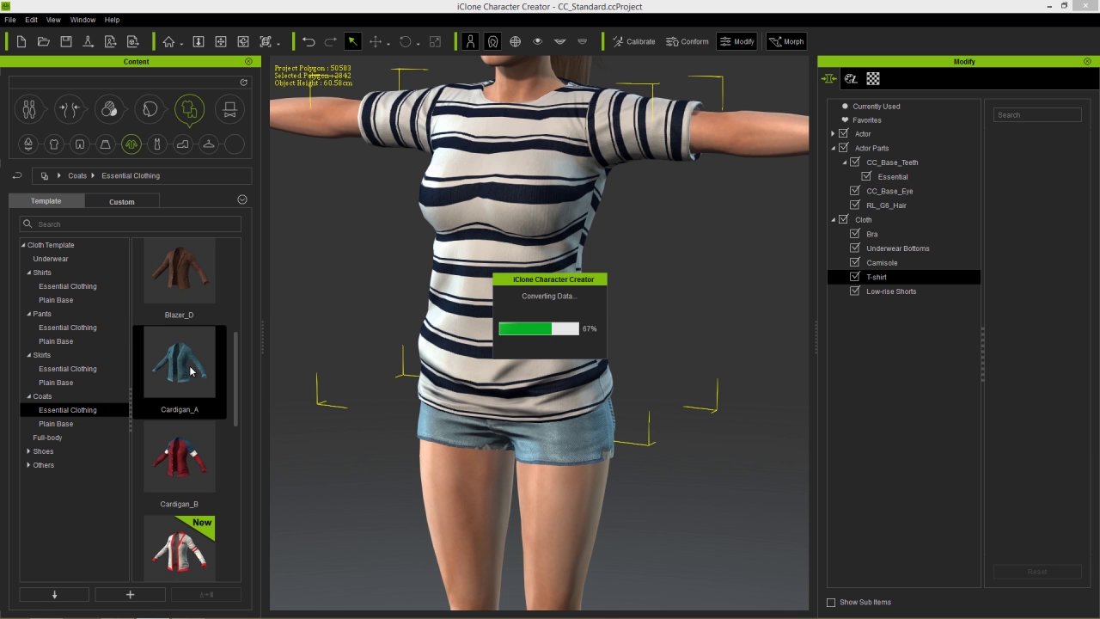
Step: Examine the cardigan's fit over the T-shirt and shorts from the back, side and front
alt+right_drag(659, 246, 675, 320)
alt+drag(681, 304, 484, 308)
alt+drag(732, 308, 702, 315)
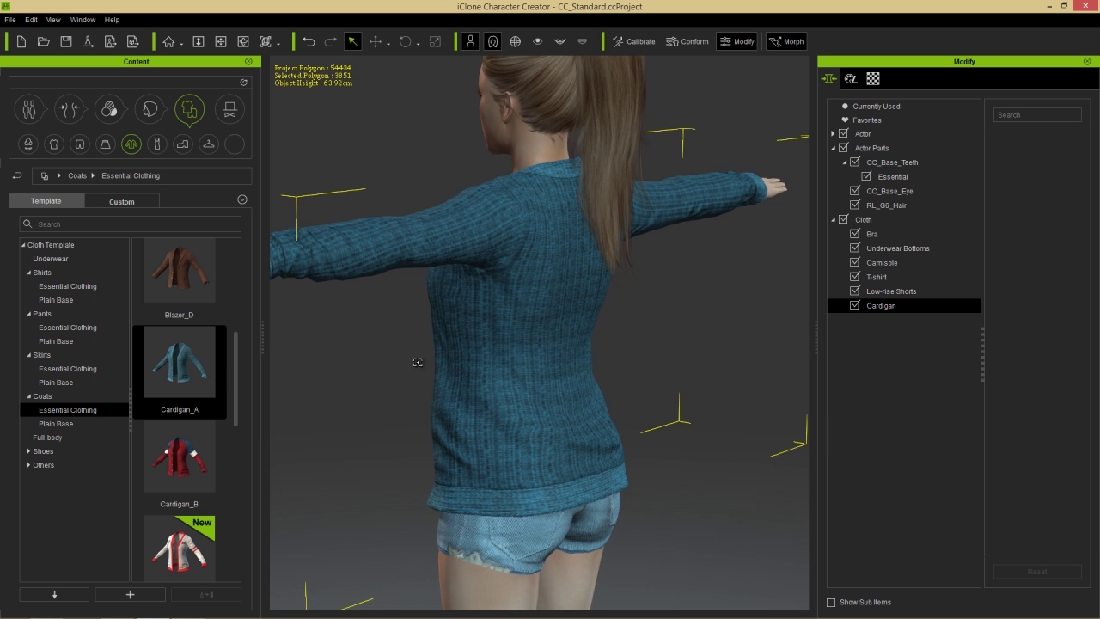
alt+drag(418, 364, 696, 351)
right_drag(696, 351, 539, 377)
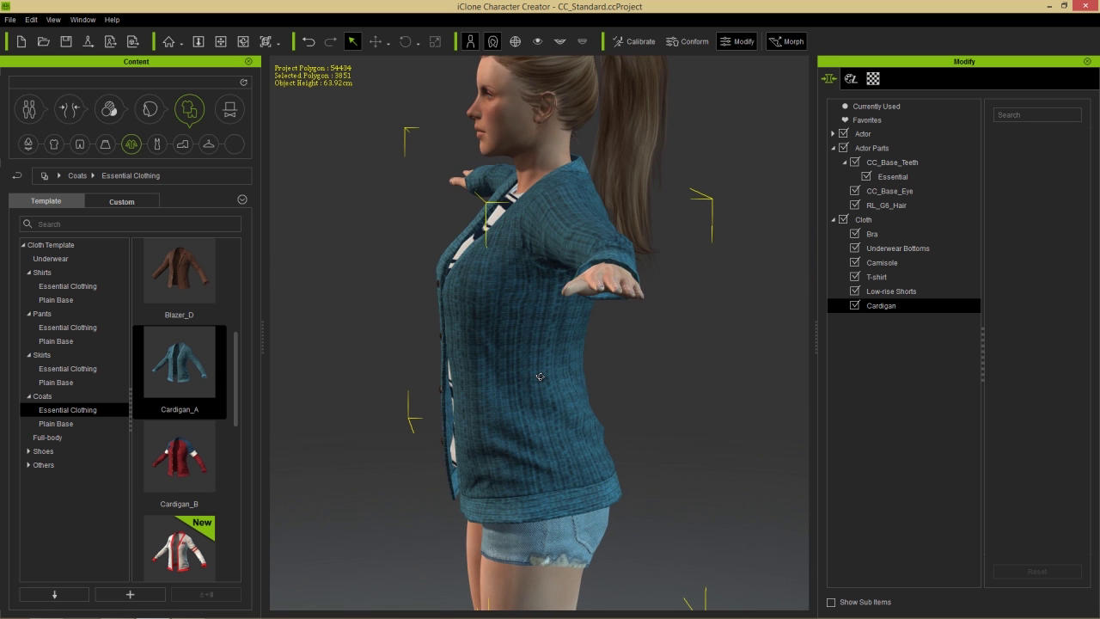
right_drag(435, 430, 805, 489)
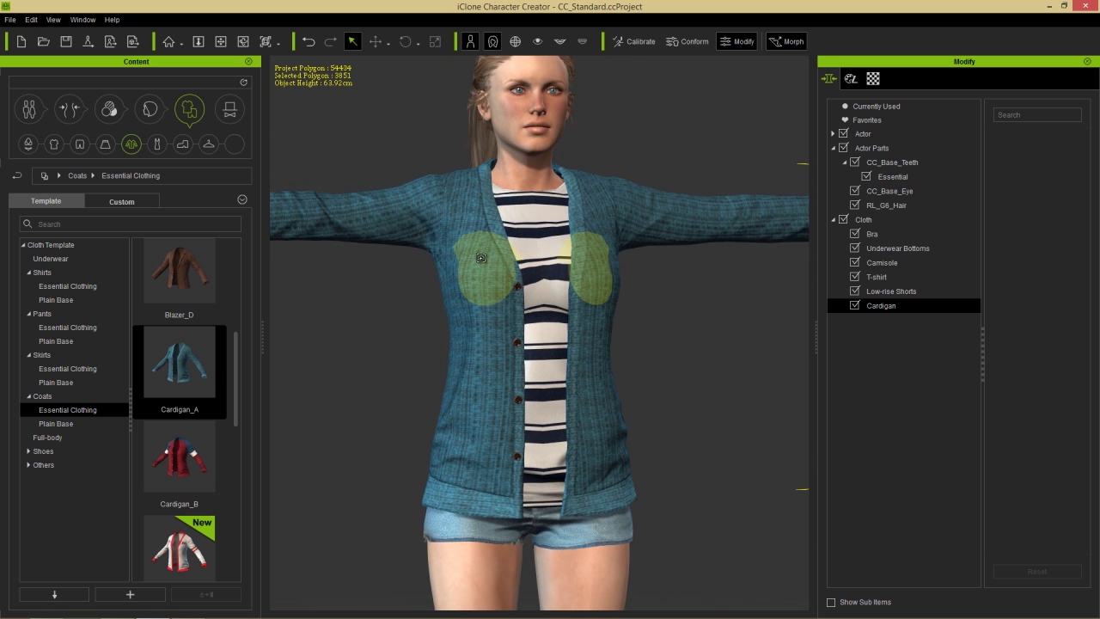
scroll(425, 325, down, 6)
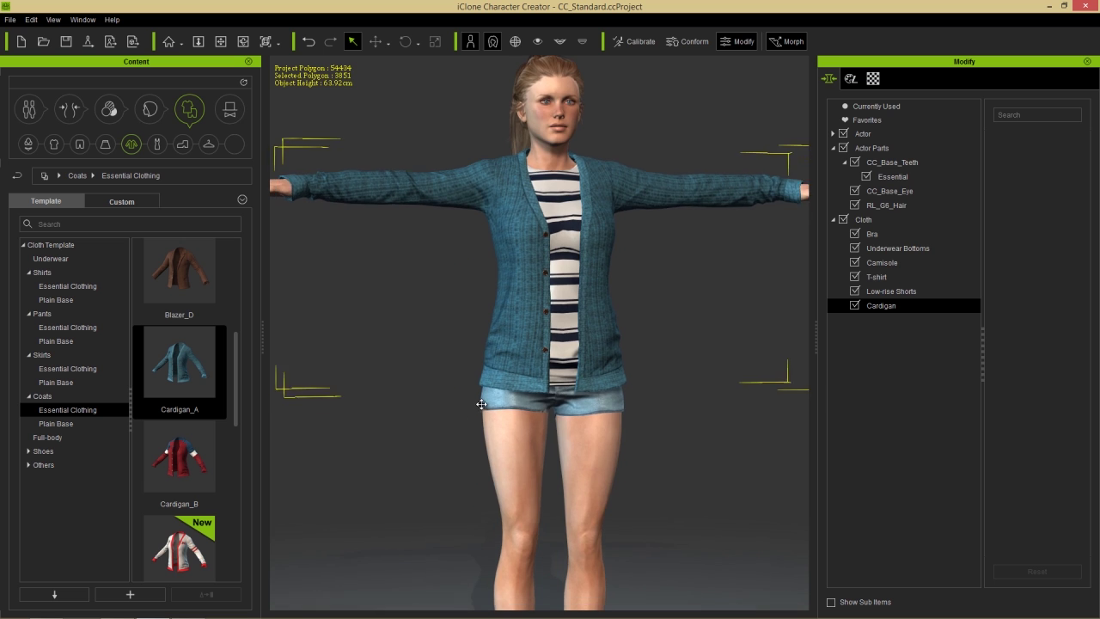
right_drag(616, 391, 513, 411)
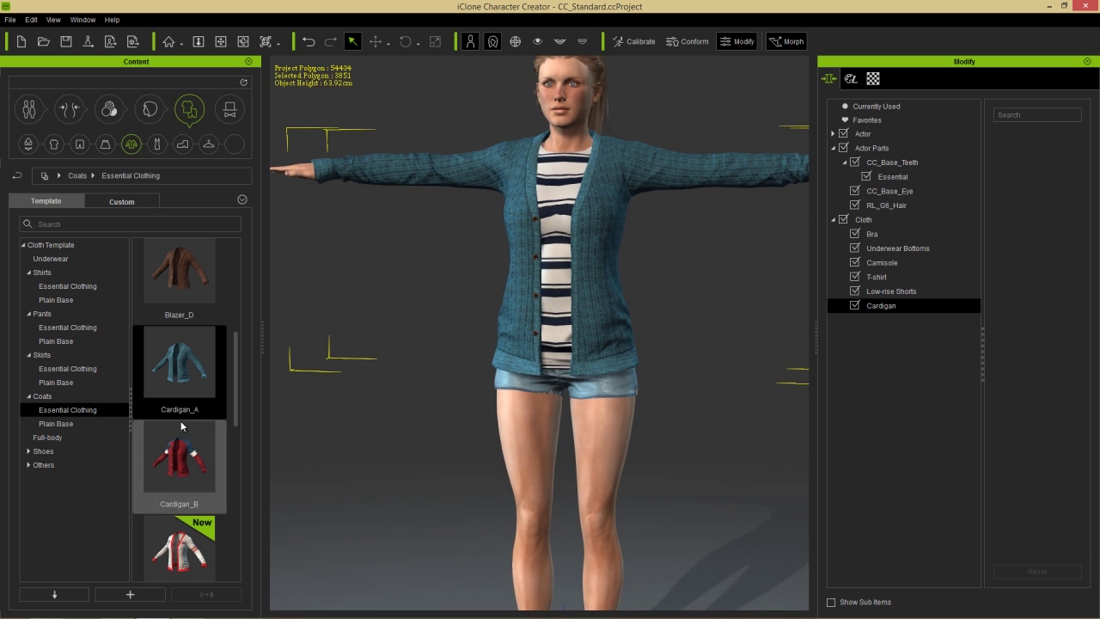
Step: Replace the shorts with Mini Skirt_B from the Essential Clothing skirts and check it from the side and front
click(58, 355)
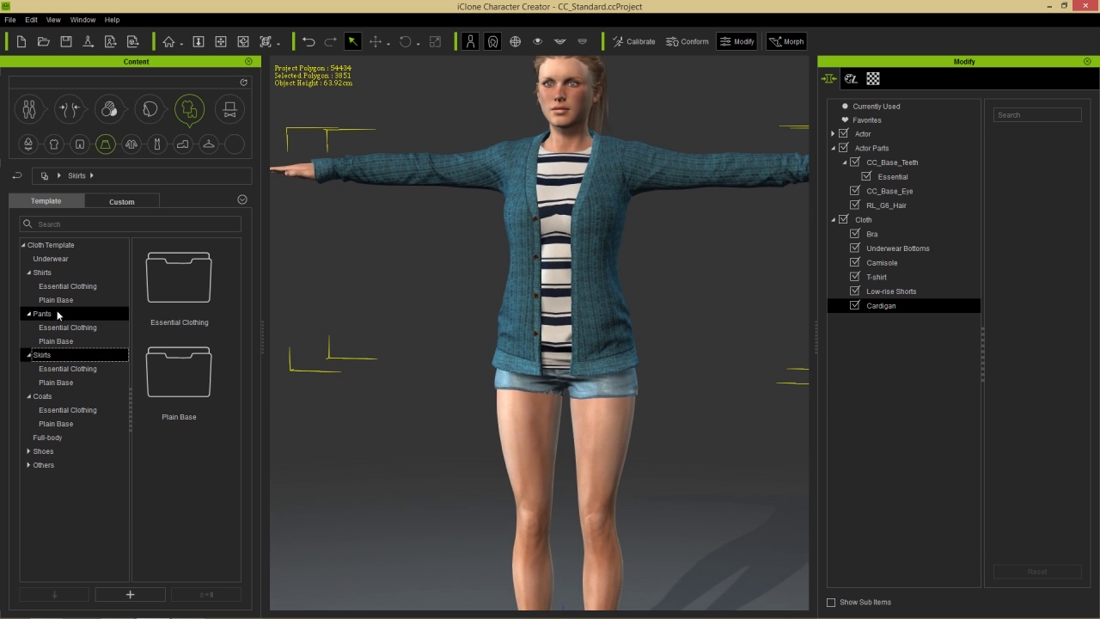
click(53, 320)
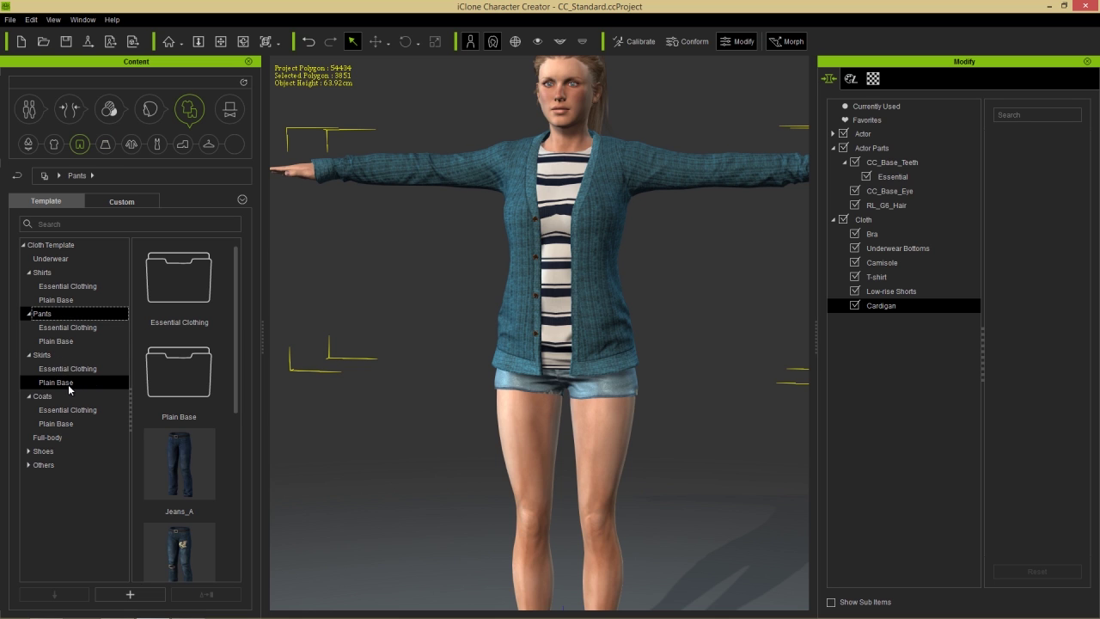
click(62, 329)
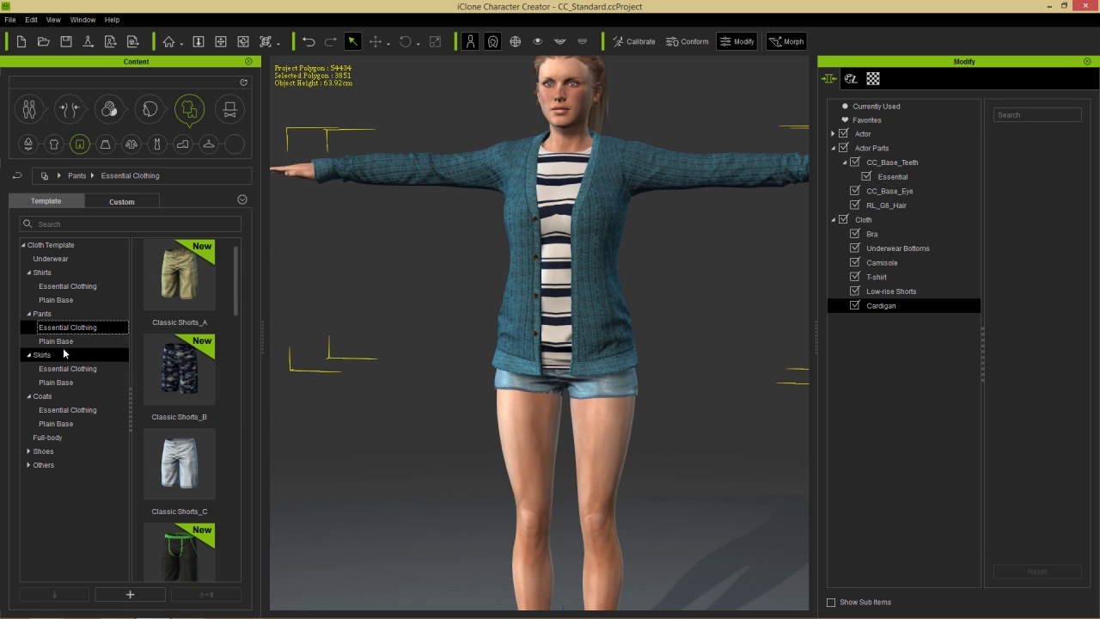
click(67, 370)
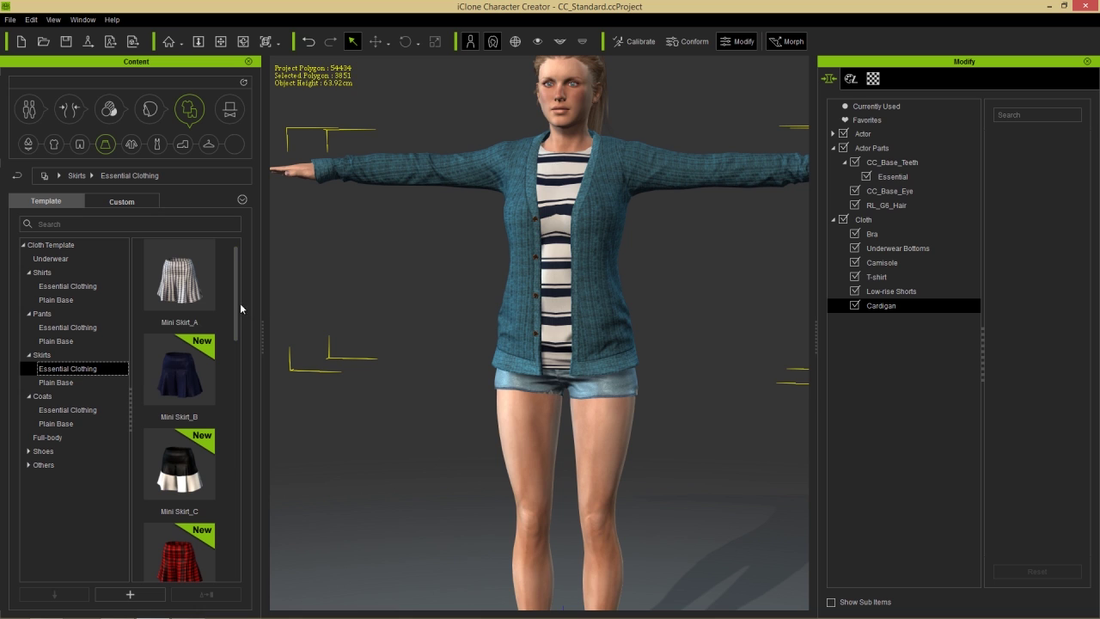
double_click(190, 373)
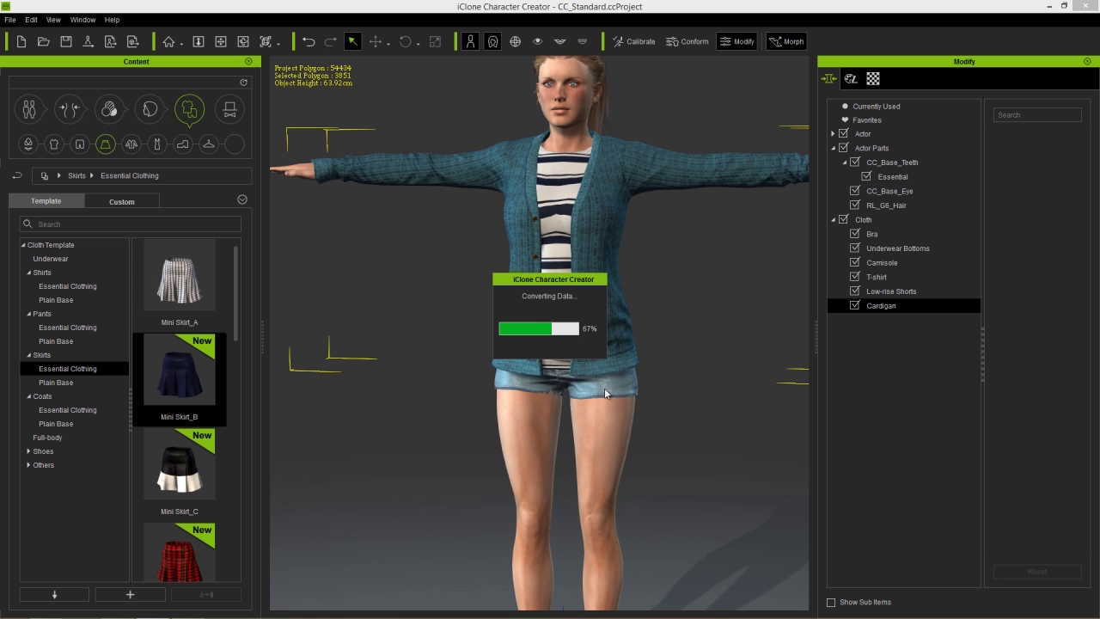
right_drag(733, 323, 481, 378)
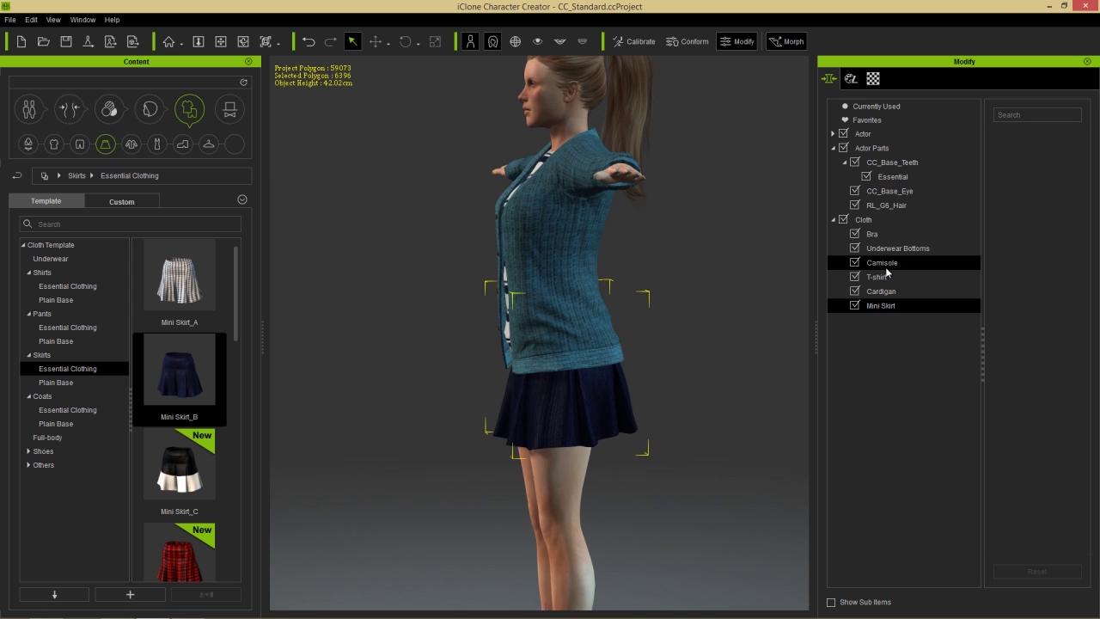
right_drag(447, 449, 723, 447)
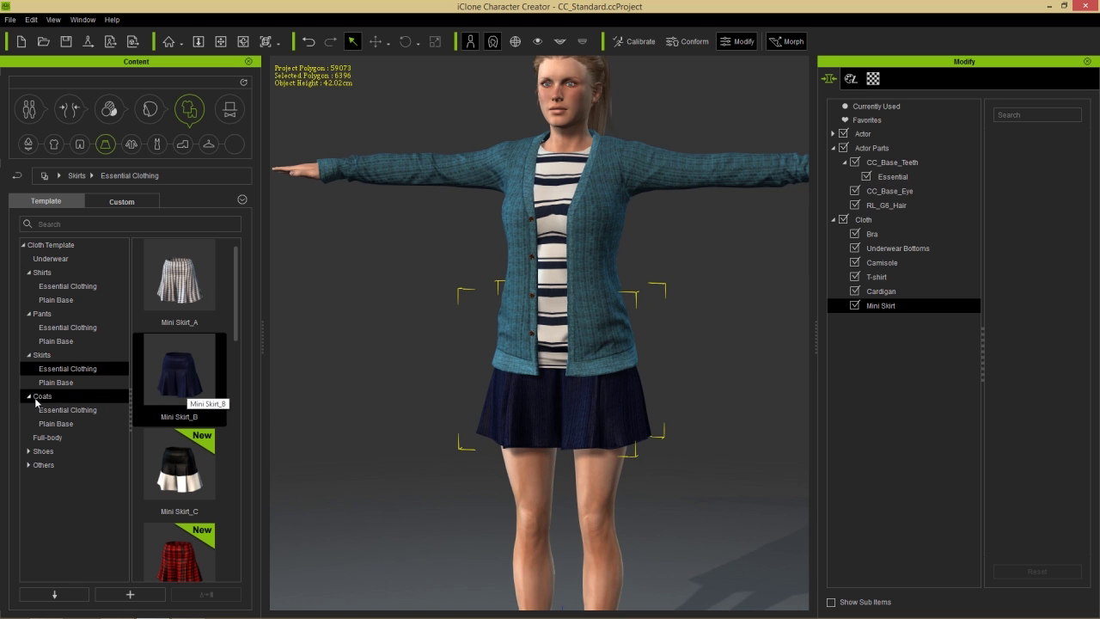
Step: Add Dress_C from the Full-body clothing and check how it overlaps the mini skirt
click(48, 437)
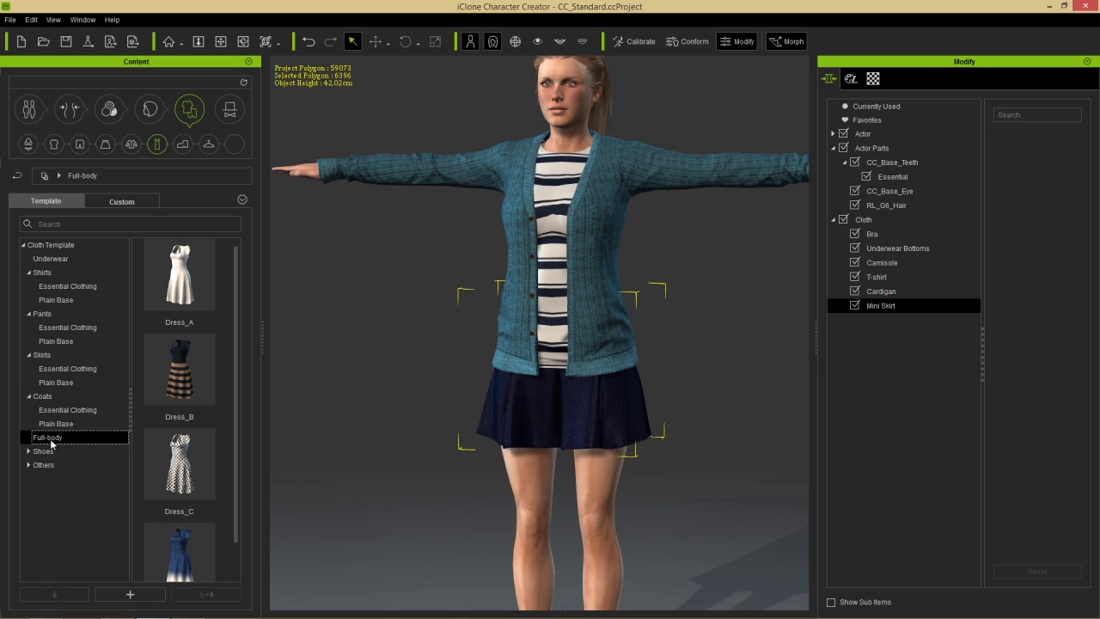
double_click(192, 472)
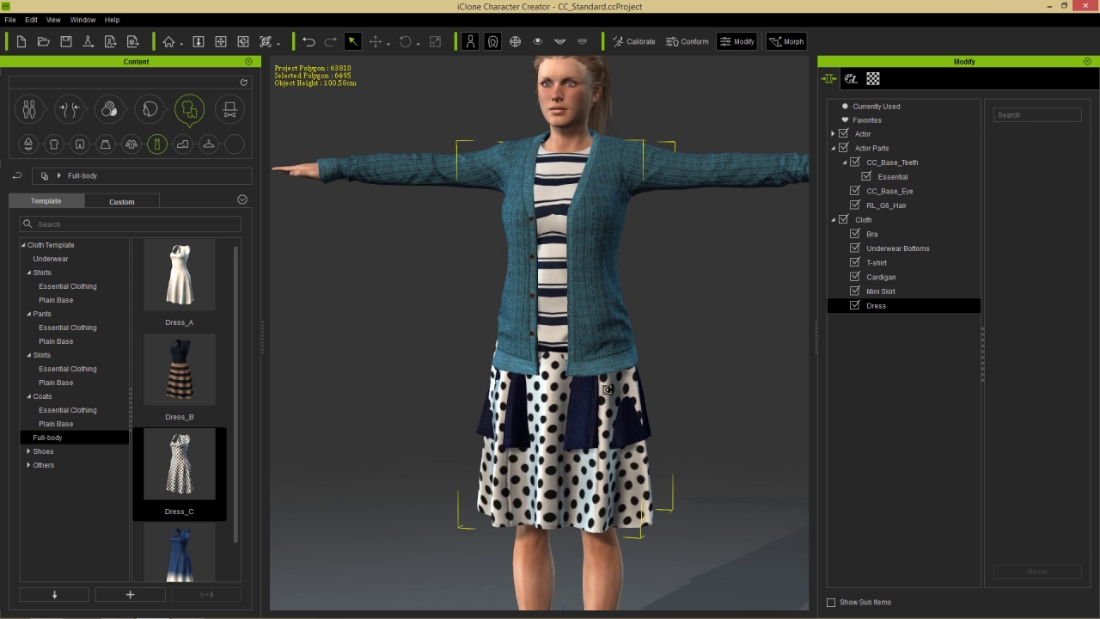
right_drag(749, 272, 722, 315)
middle_drag(587, 371, 580, 343)
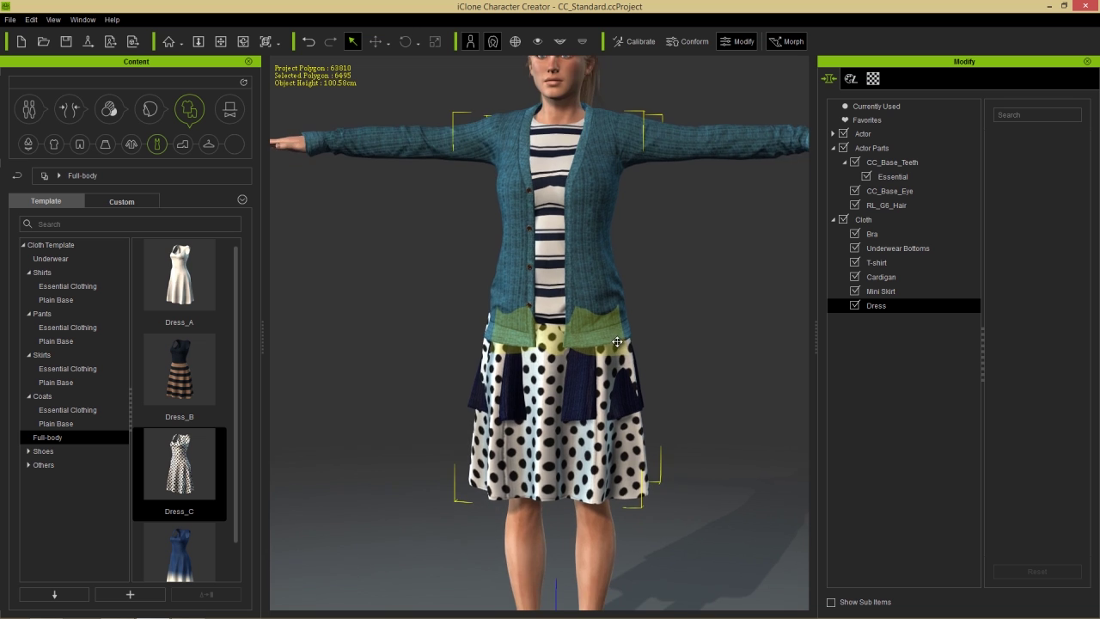
scroll(580, 348, down, 1)
right_drag(580, 348, 541, 352)
scroll(579, 388, up, 2)
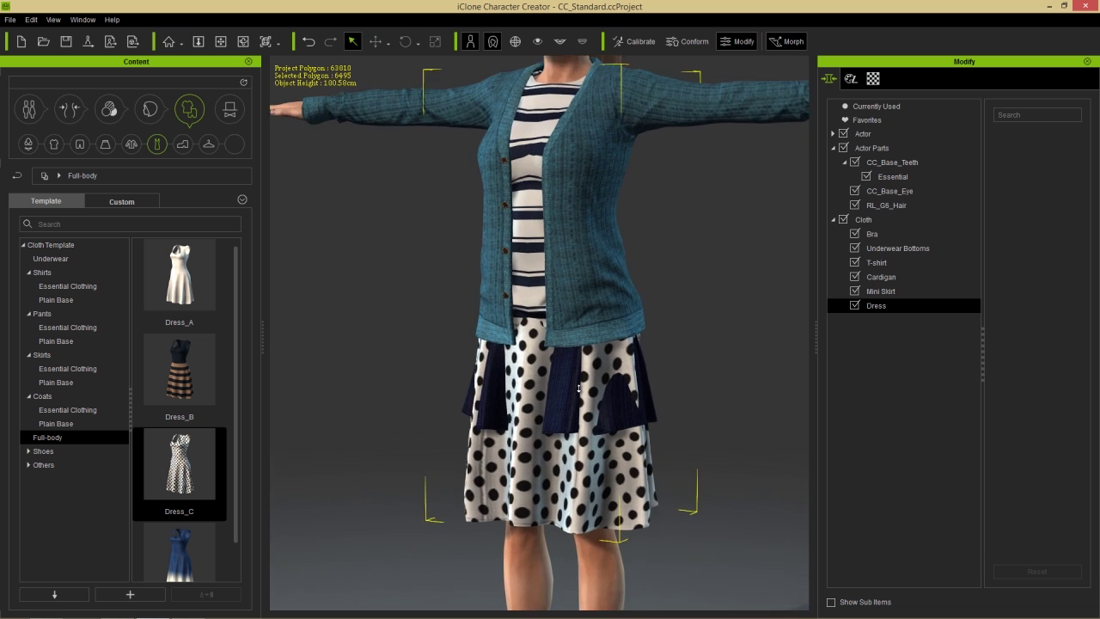
scroll(578, 388, up, 2)
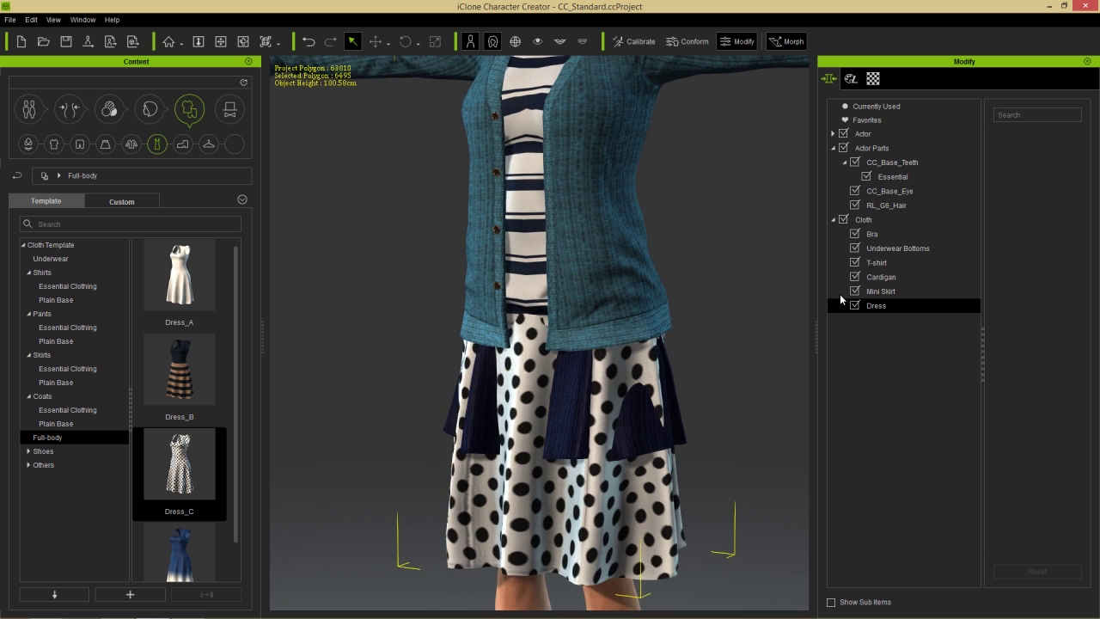
Step: Replace the mini skirt under the dress with Low-rise Shorts_C from the Essential Clothing pants
ctrl+click(898, 294)
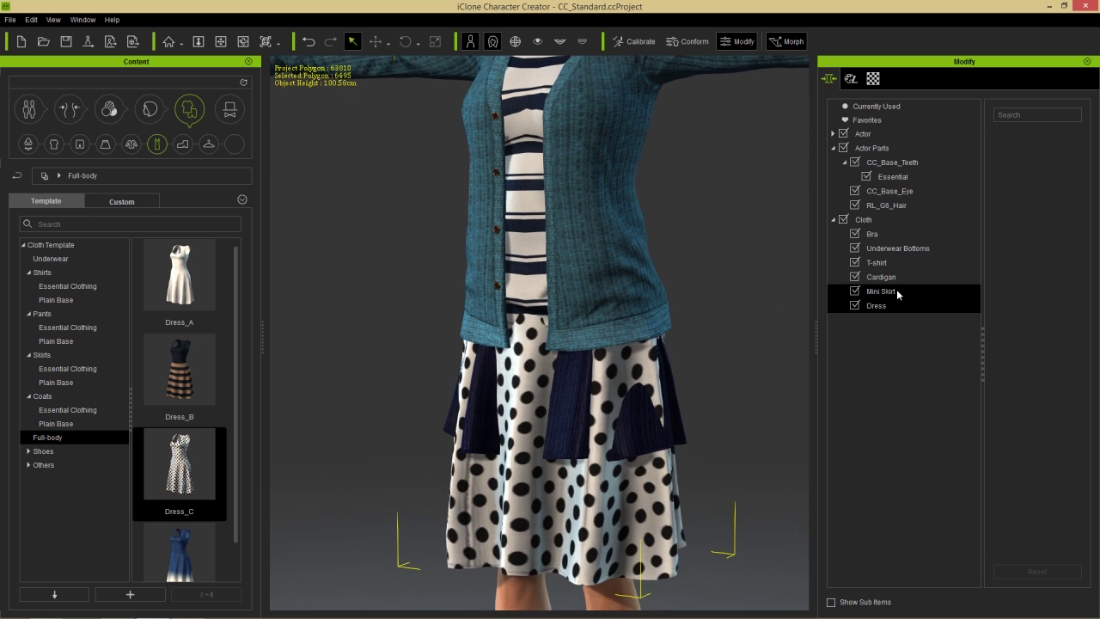
click(58, 337)
click(60, 331)
drag(237, 305, 238, 492)
double_click(192, 428)
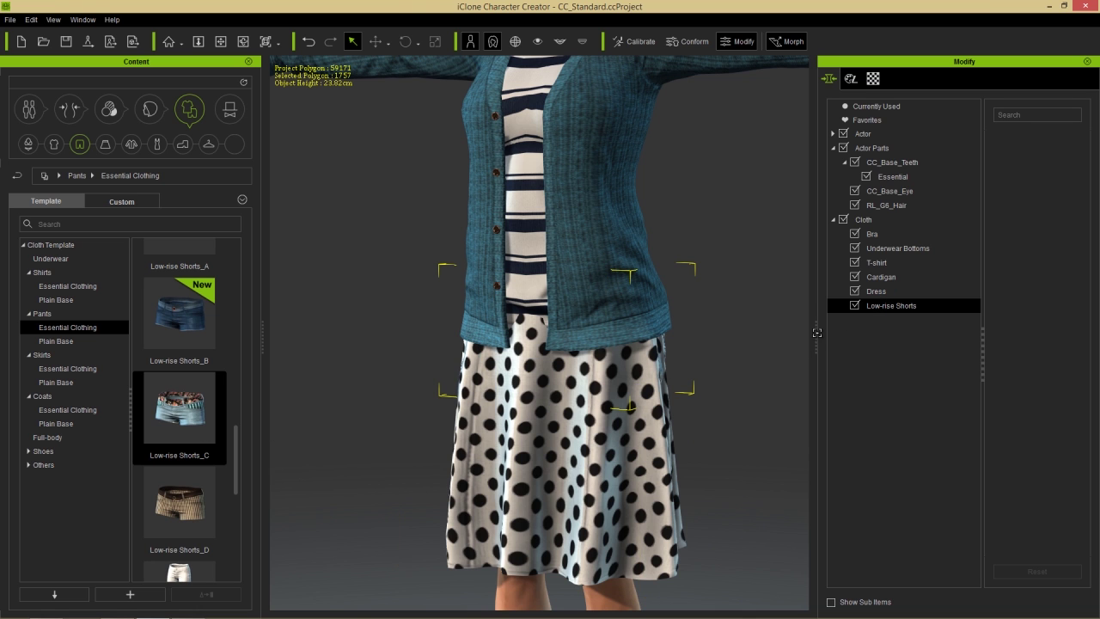
Step: Calculate the dress's collision in Conform Clothing with the existing settings to cover the shorts poking through at the back
right_drag(744, 357, 447, 382)
right_drag(636, 381, 594, 395)
middle_drag(621, 406, 609, 373)
right_drag(609, 373, 644, 369)
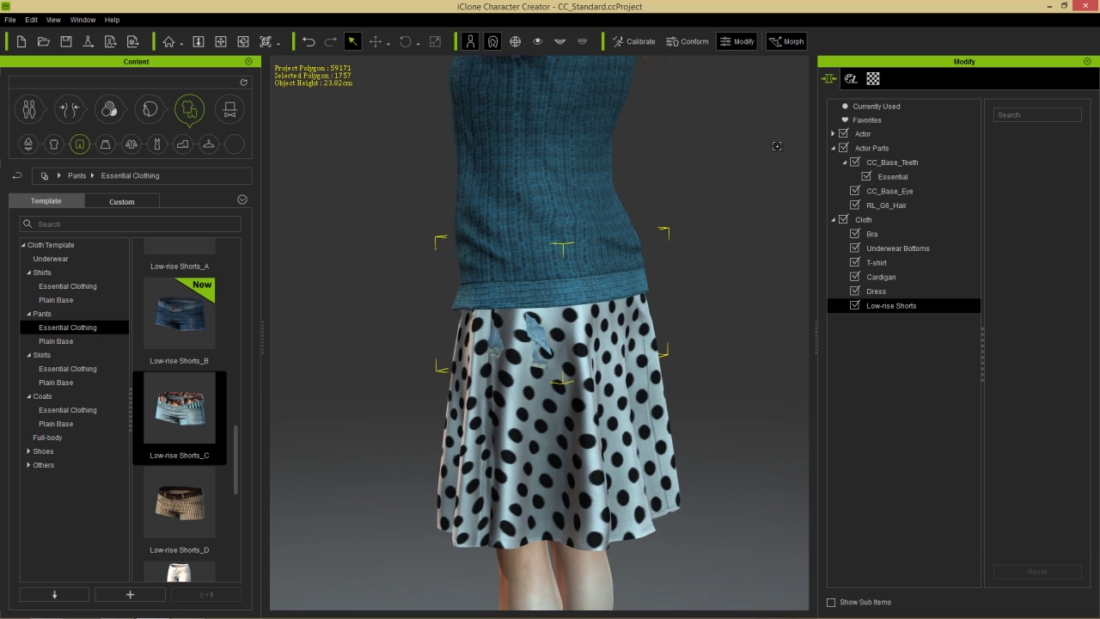
click(688, 41)
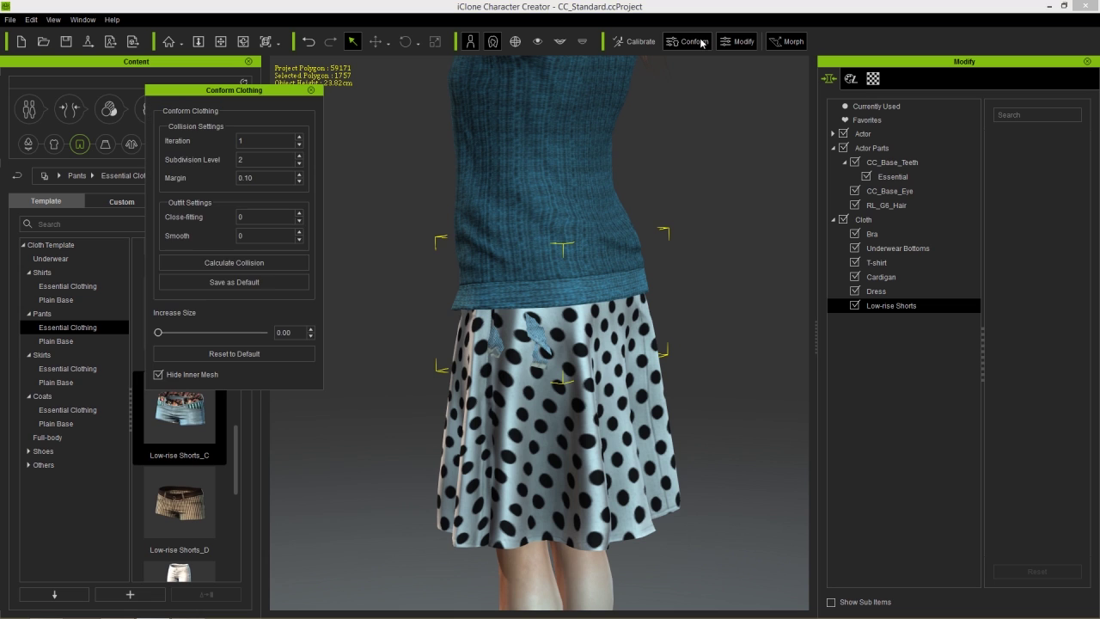
ctrl+click(927, 289)
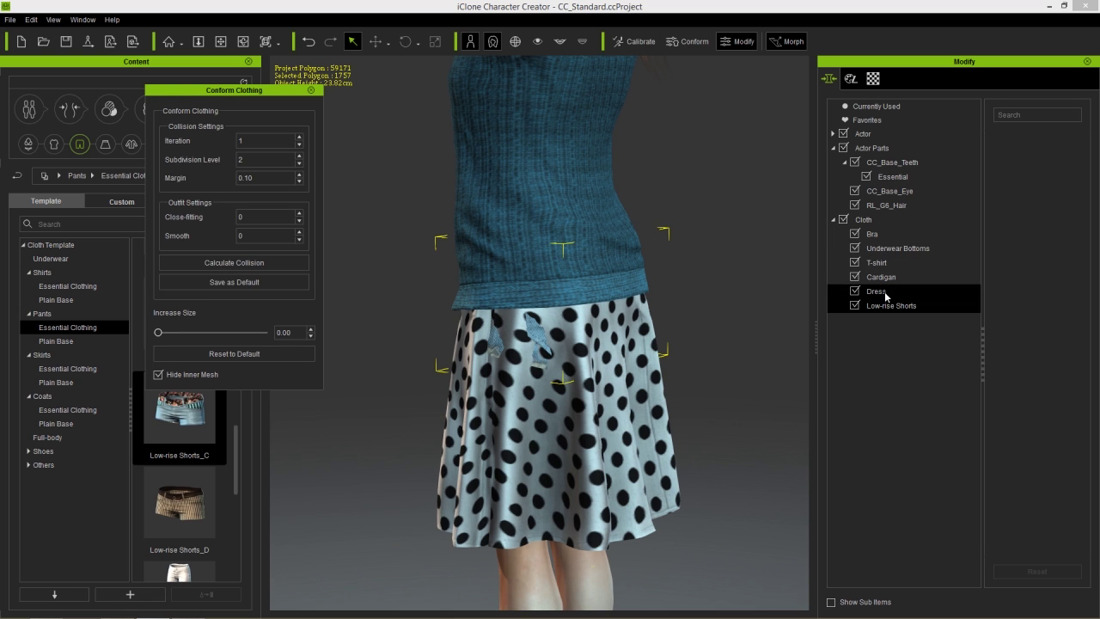
click(888, 293)
click(248, 267)
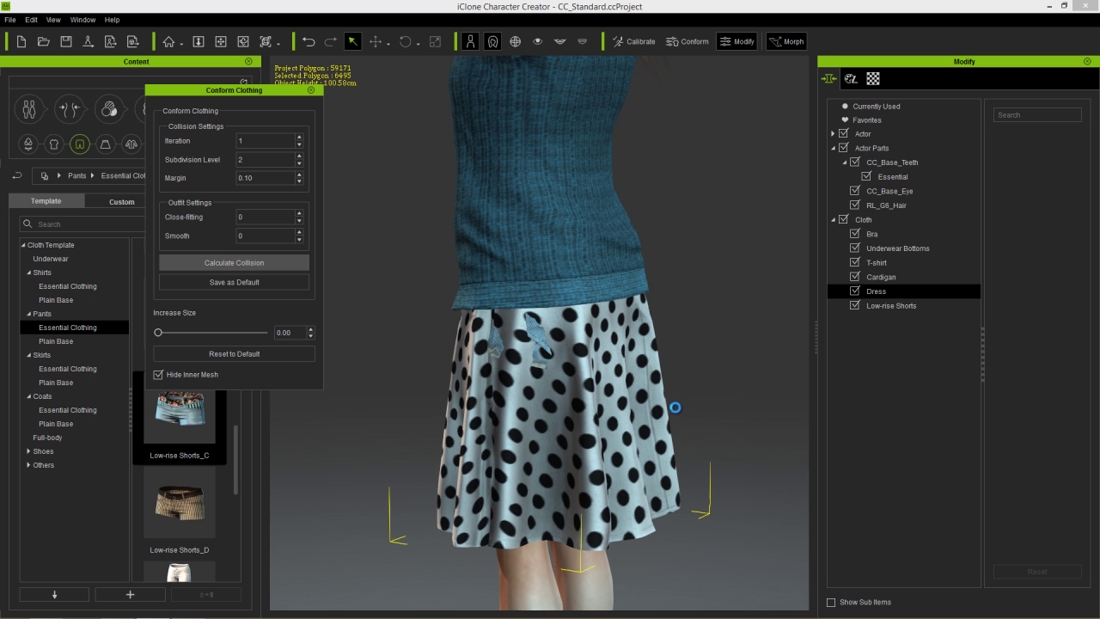
alt+right_drag(491, 469, 416, 375)
right_drag(692, 375, 630, 387)
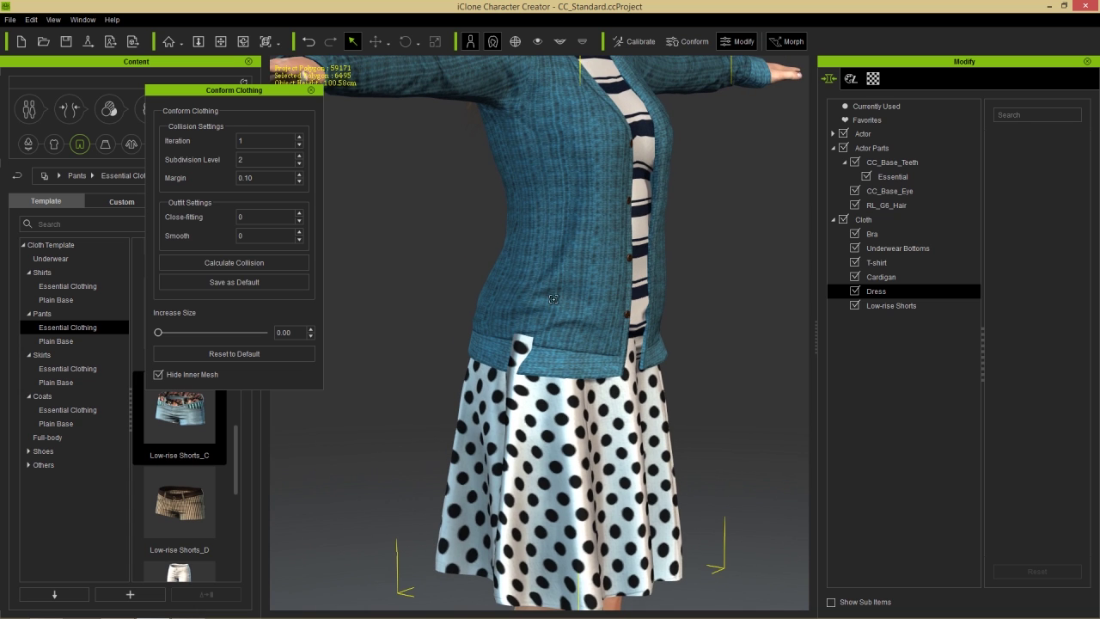
Step: Calculate the cardigan's collision with the existing settings to cover the dress poking through its hem, and close Conform Clothing
click(894, 277)
click(270, 274)
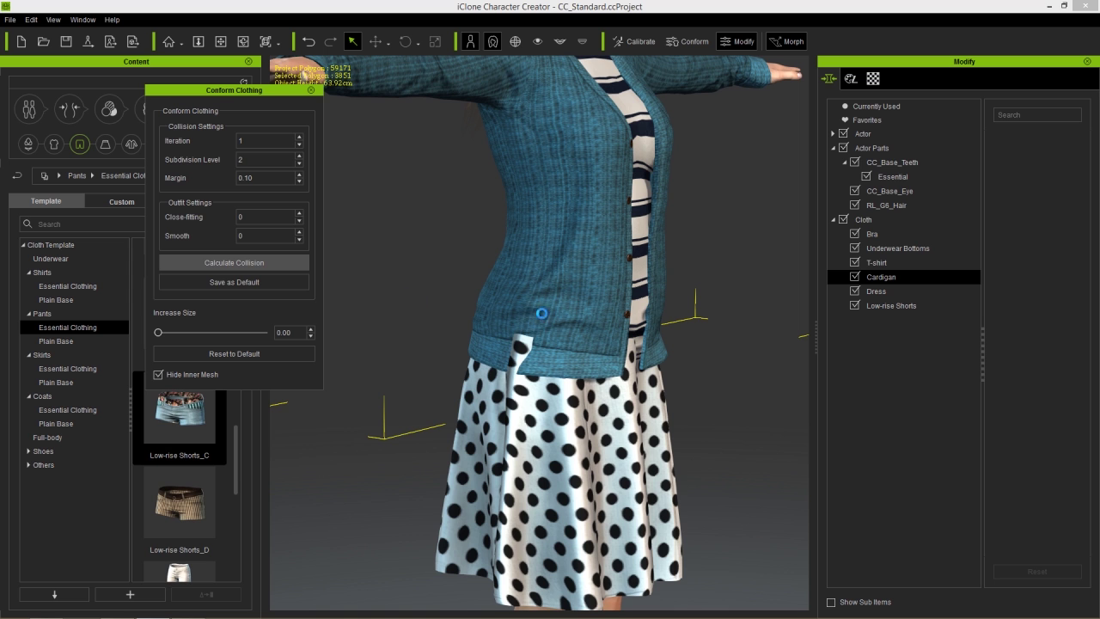
right_drag(717, 234, 379, 292)
right_drag(713, 258, 671, 303)
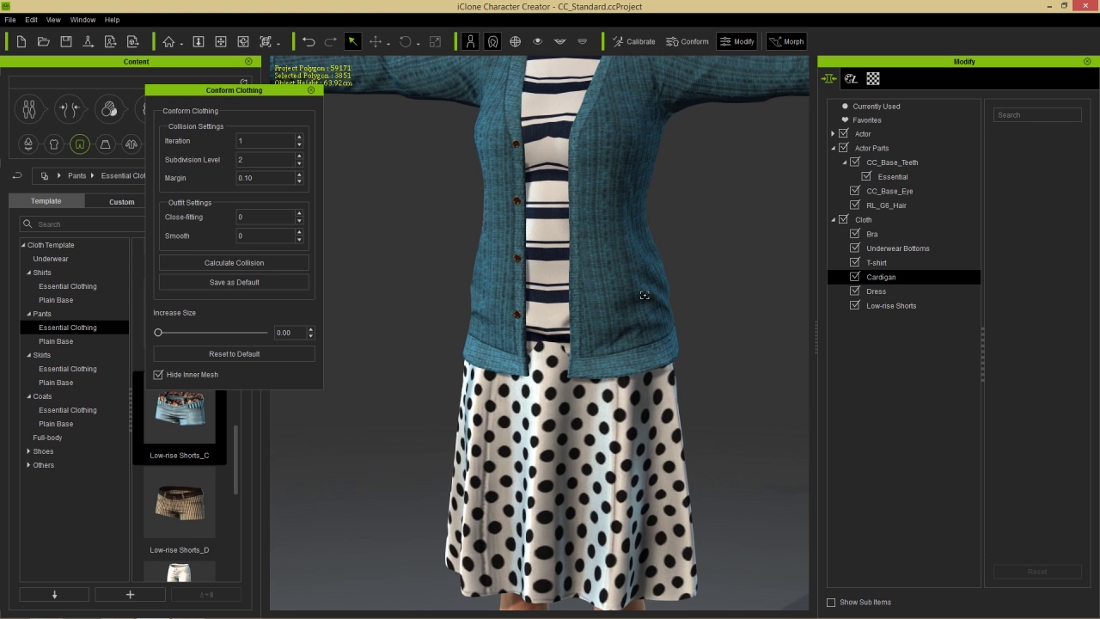
click(312, 89)
Step: Add High-heels_C from the Shoes templates to the character's feet
scroll(550, 283, down, 5)
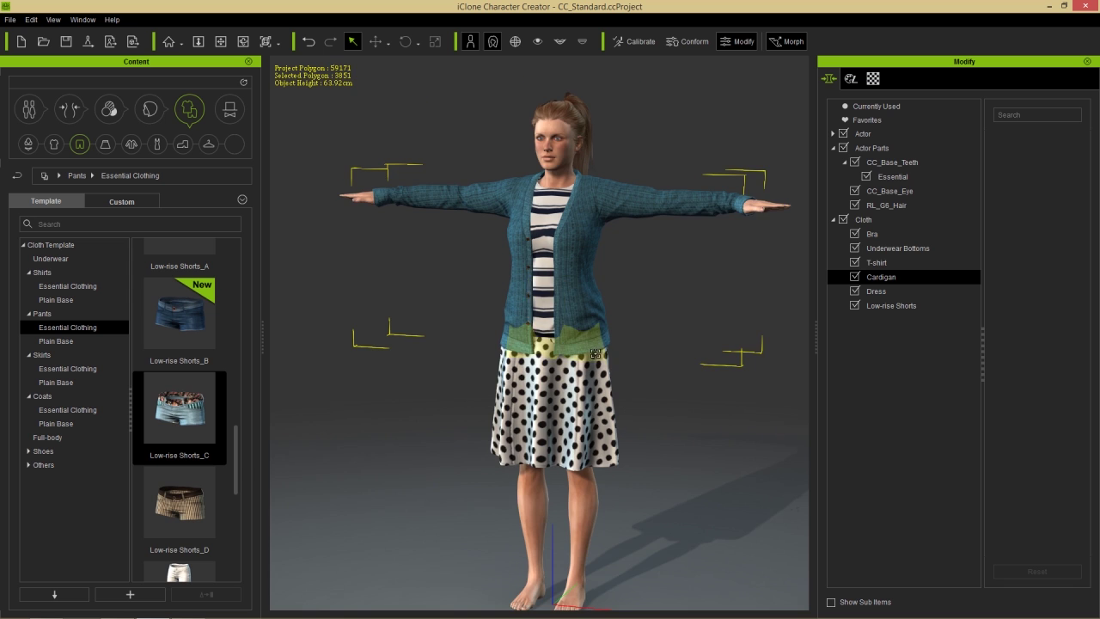
right_drag(633, 433, 663, 437)
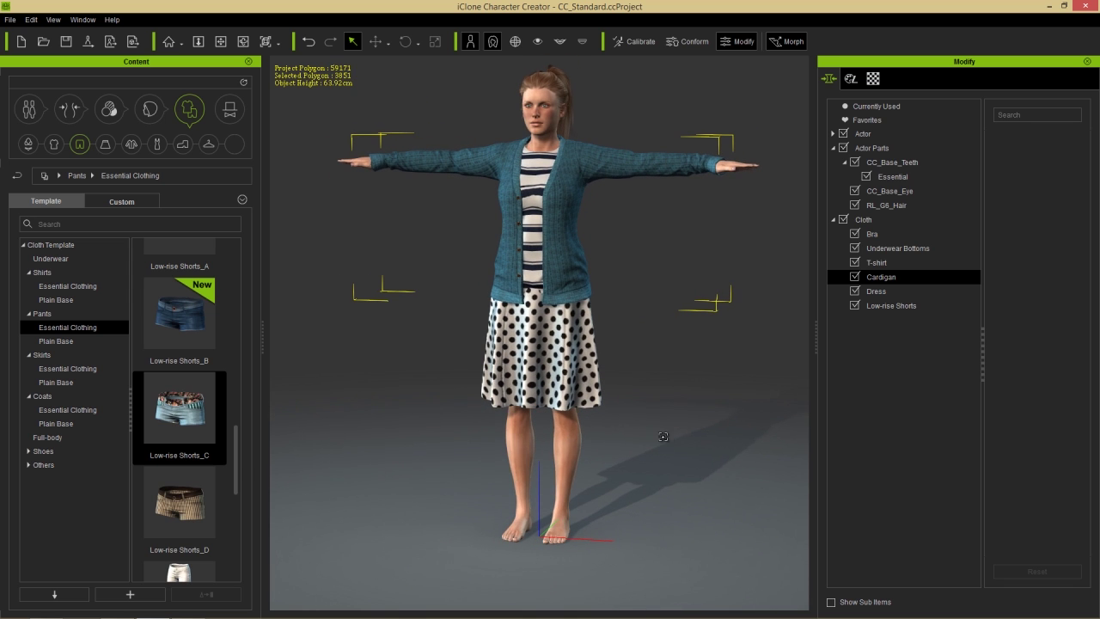
click(54, 452)
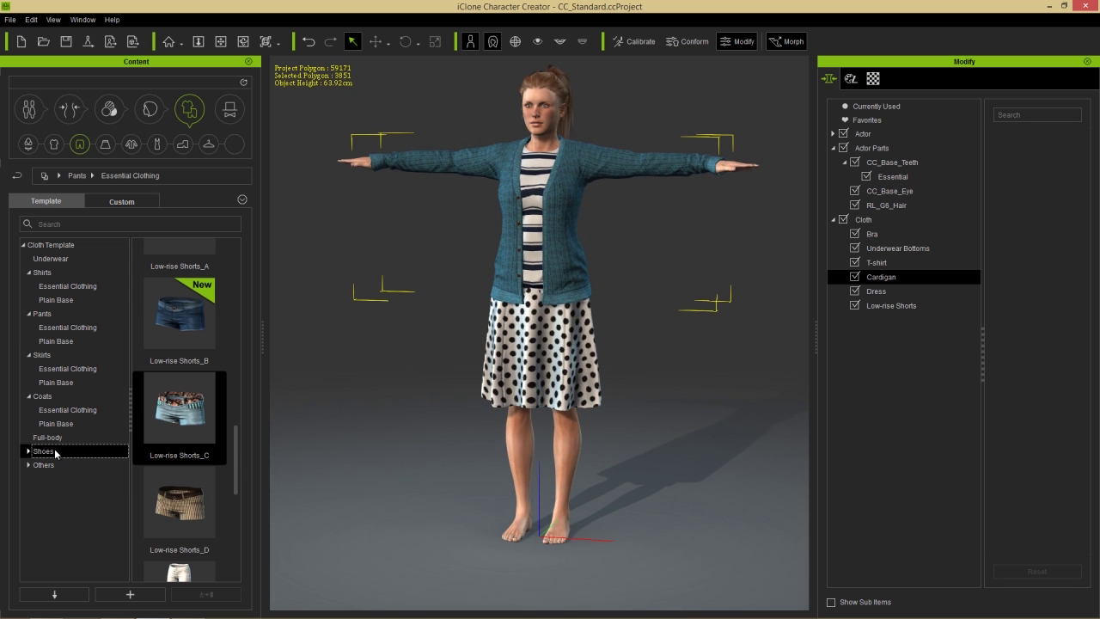
mouse_move(238, 477)
mouse_down()
mouse_move(232, 338)
mouse_move(235, 468)
mouse_up()
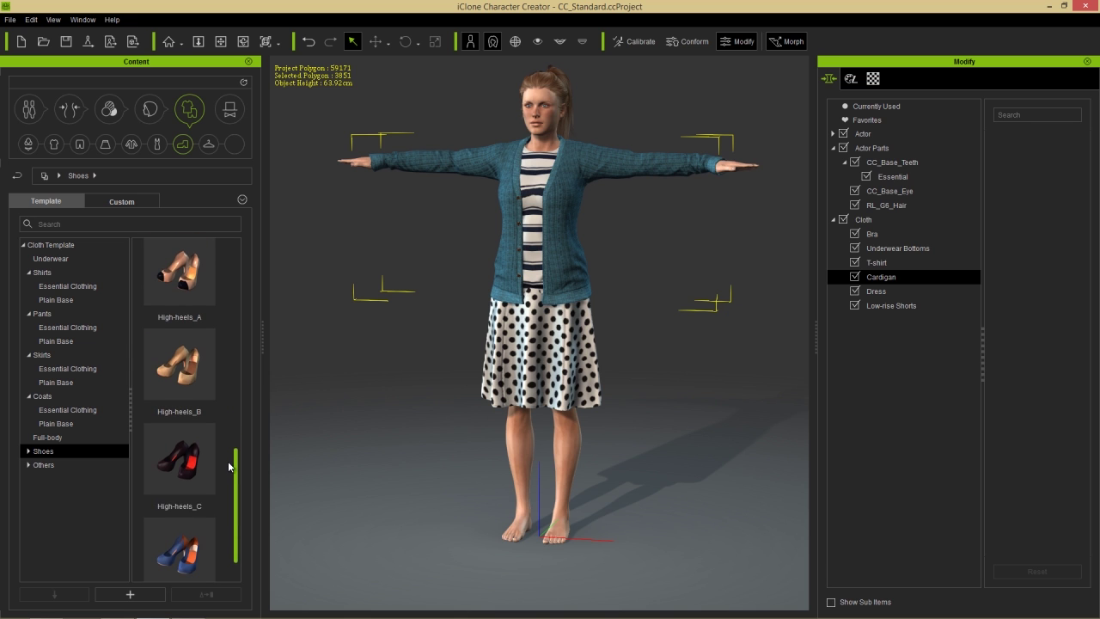
double_click(220, 471)
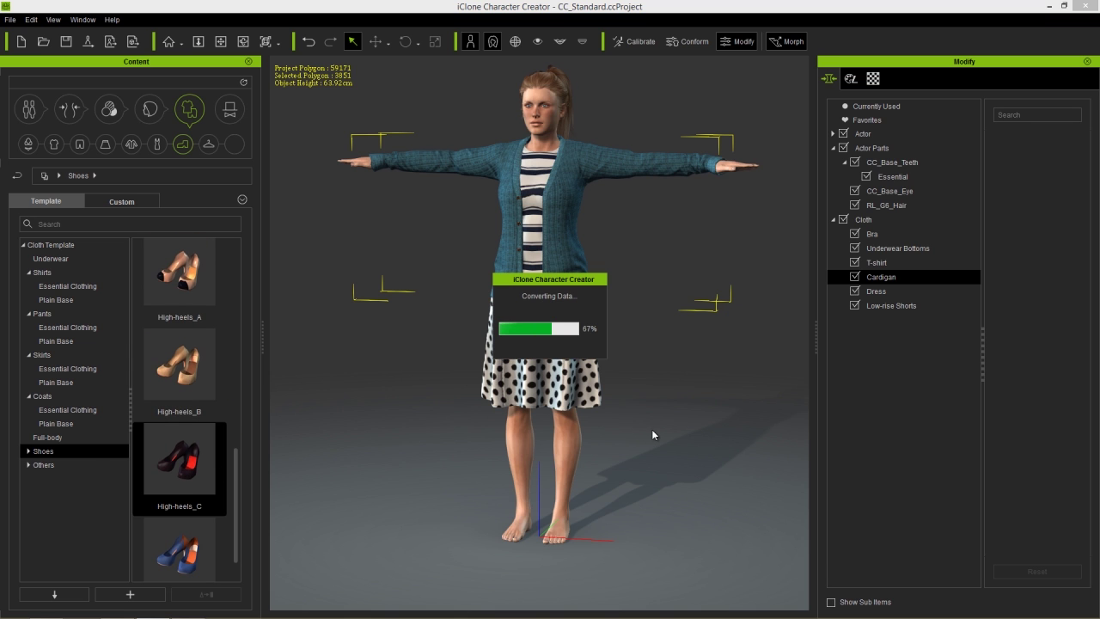
Step: Examine the complete layered outfit from several angles, both close up and at full length
middle_drag(661, 304, 693, 379)
right_drag(692, 380, 656, 440)
middle_drag(655, 440, 640, 410)
right_drag(672, 398, 766, 400)
right_drag(616, 404, 352, 392)
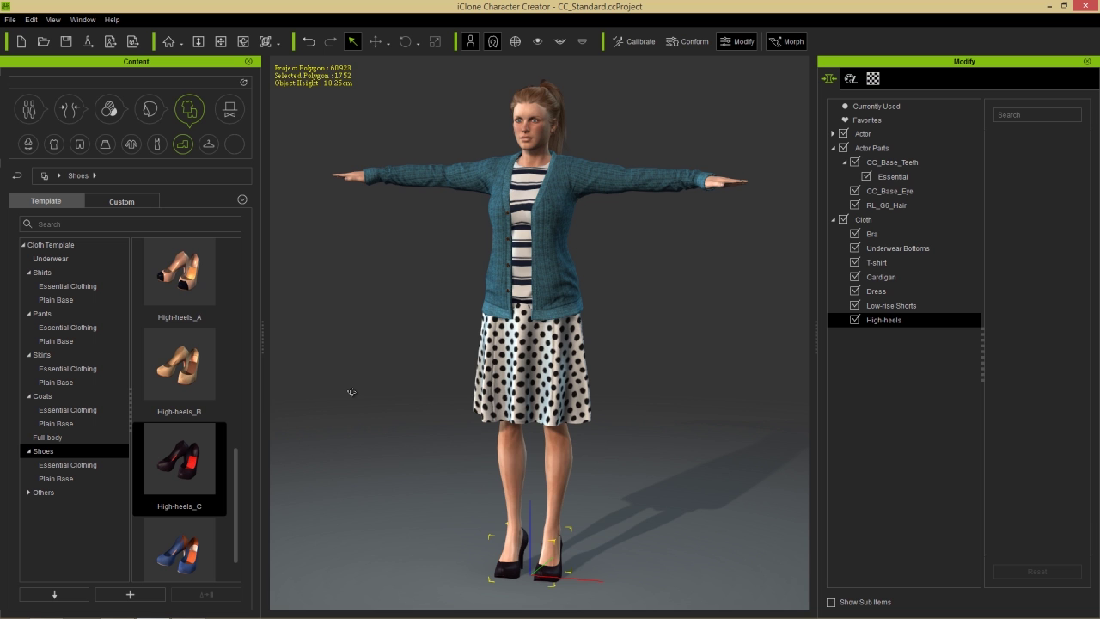
right_drag(695, 262, 726, 301)
scroll(607, 348, up, 8)
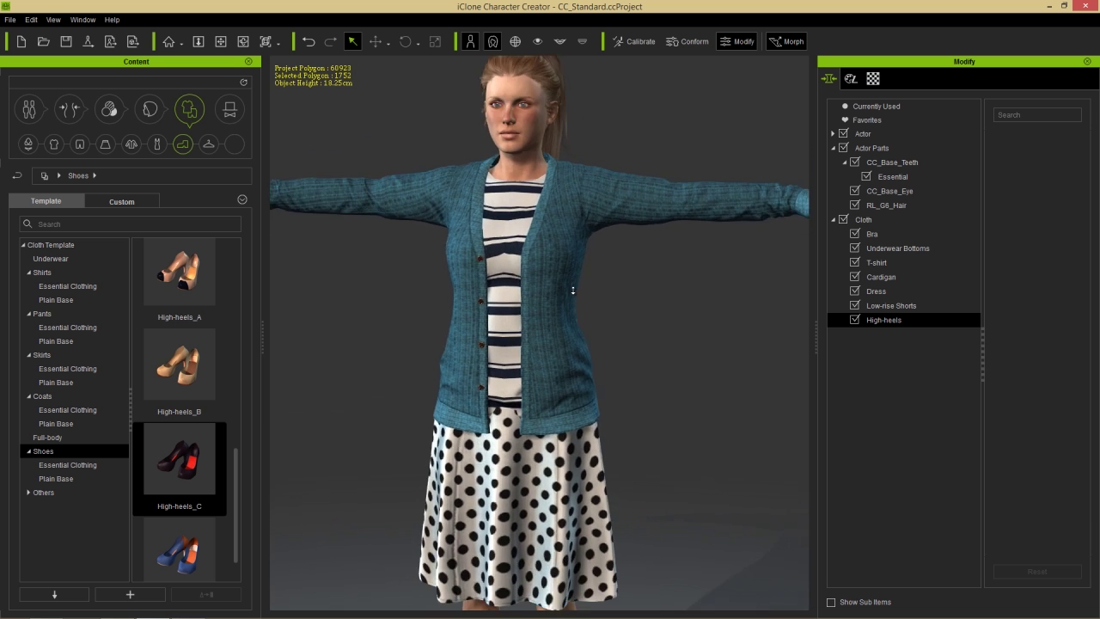
scroll(572, 290, down, 8)
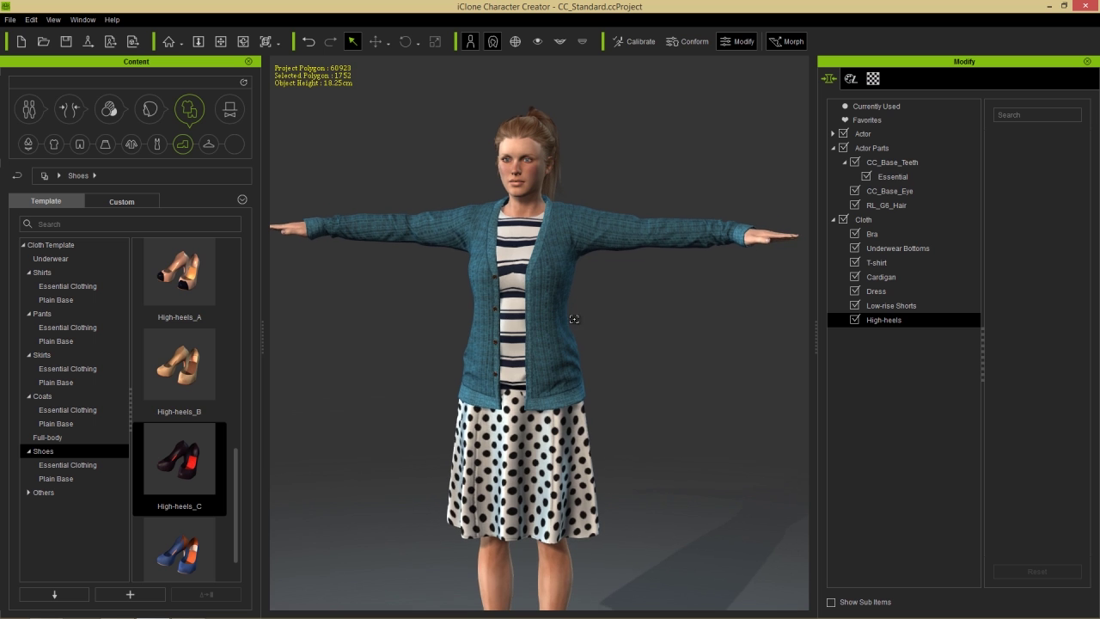
right_drag(651, 321, 577, 341)
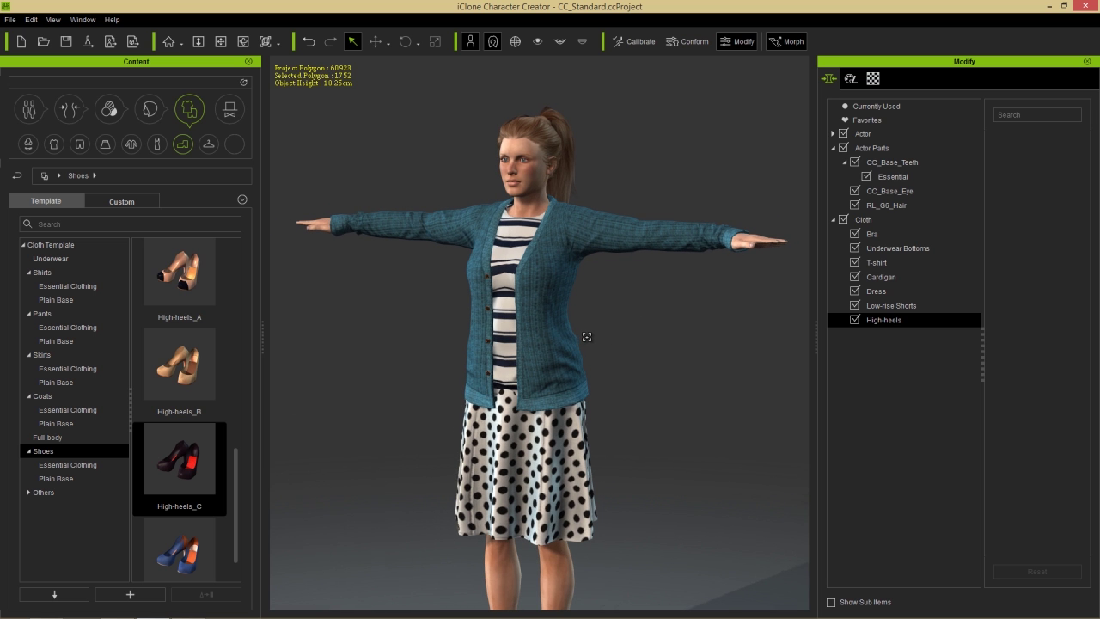